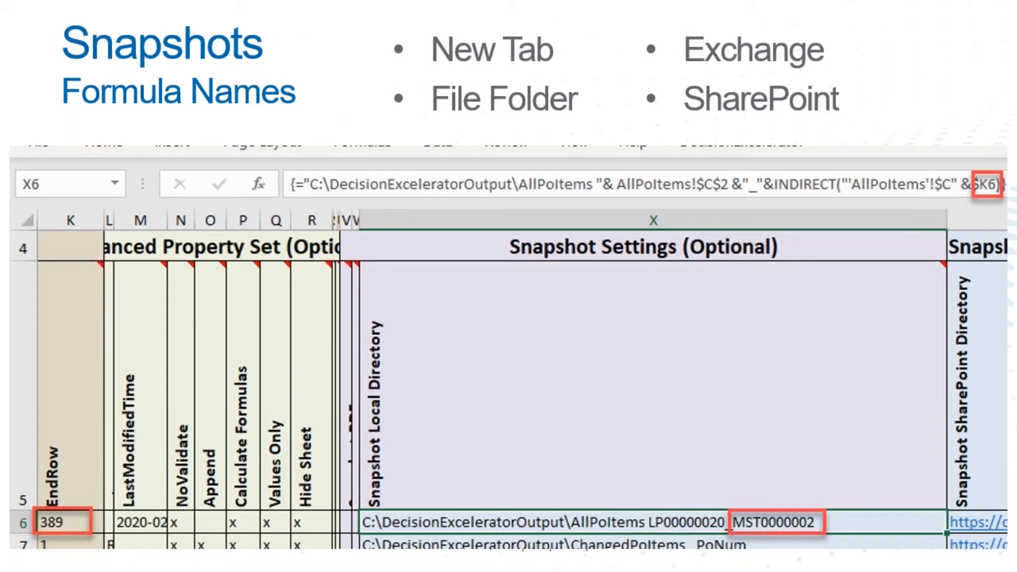
Leave the slides, bring up the ExpandedFeatures and DecisionExceleratorOutput folders side by side, and check the output folder's full path
{"action": "key", "text": "Right"}
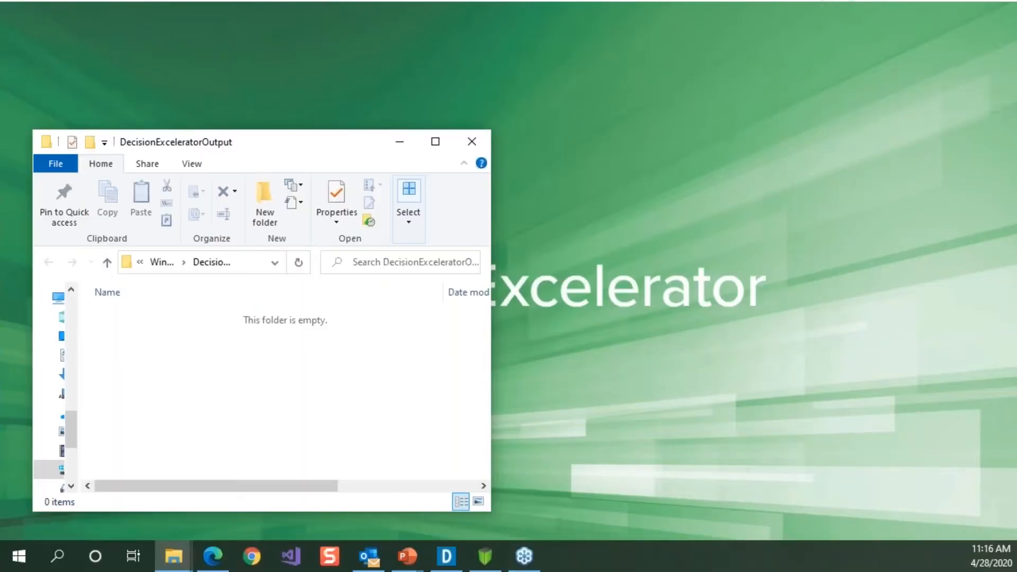
{"action": "key", "text": "alt+Tab"}
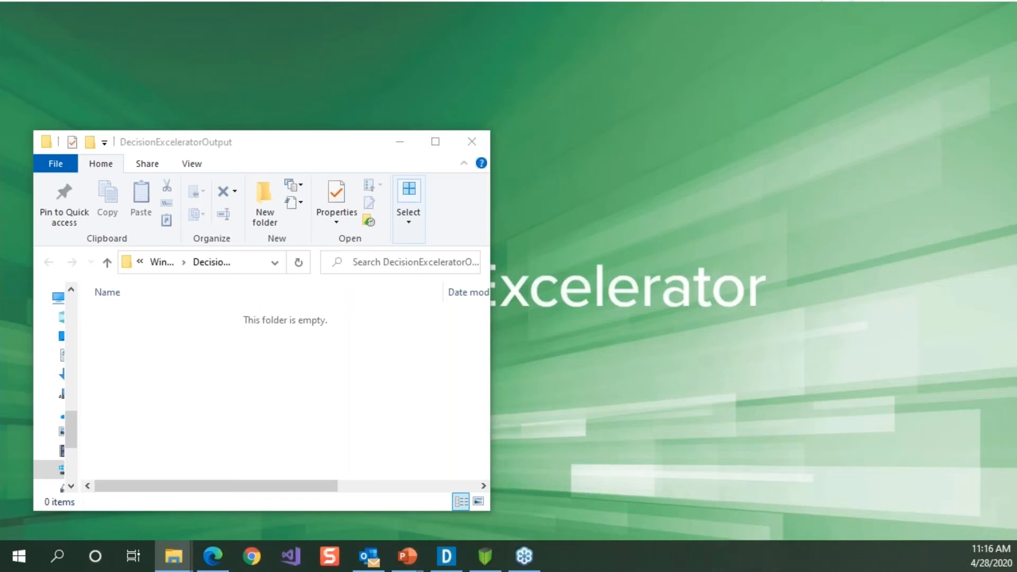
{"action": "left_click_drag", "start_coordinate": [685, 107], "coordinate": [695, 50]}
{"action": "left_click", "coordinate": [196, 330]}
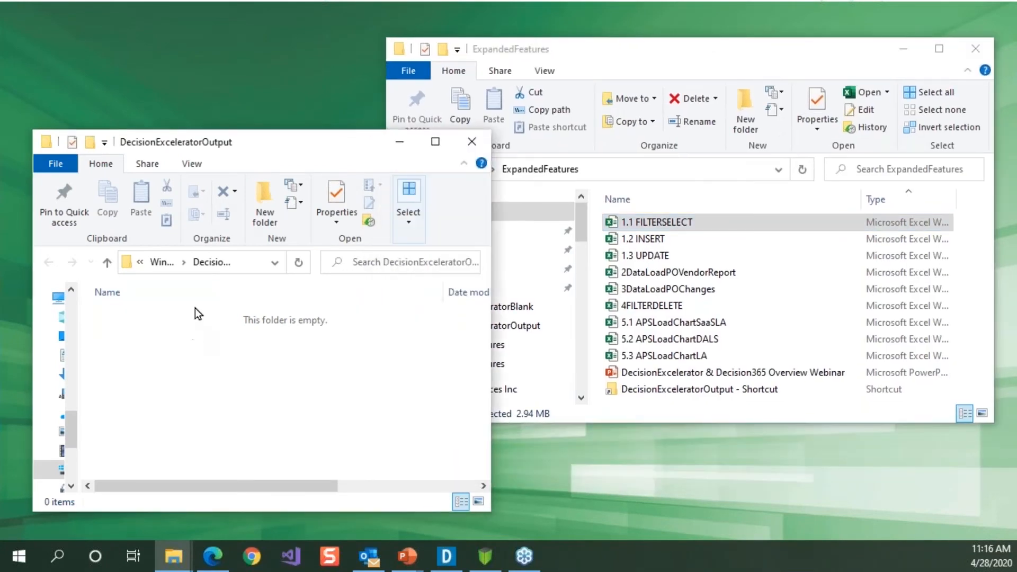
{"action": "left_click", "coordinate": [249, 265]}
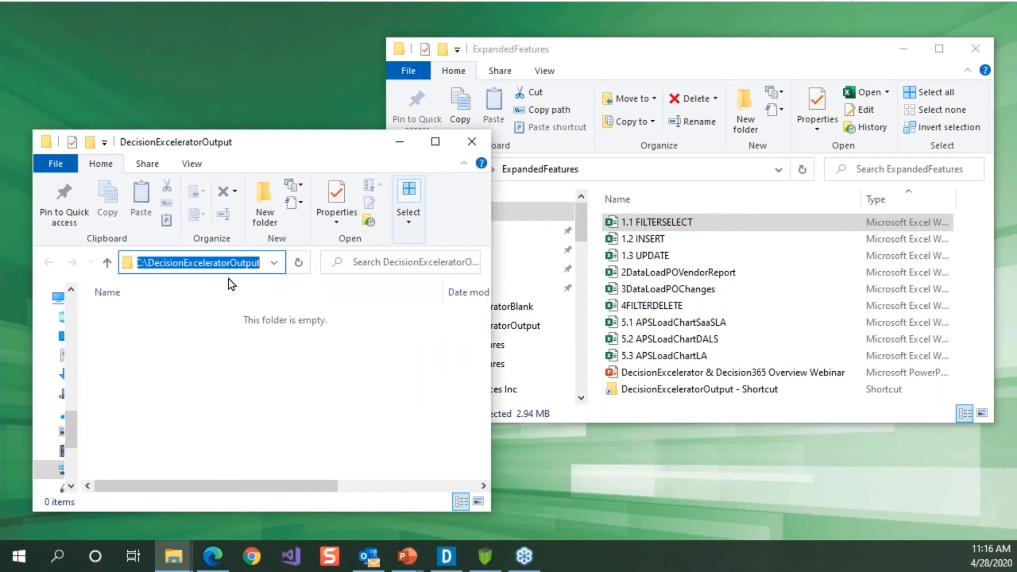
{"action": "left_click", "coordinate": [196, 362]}
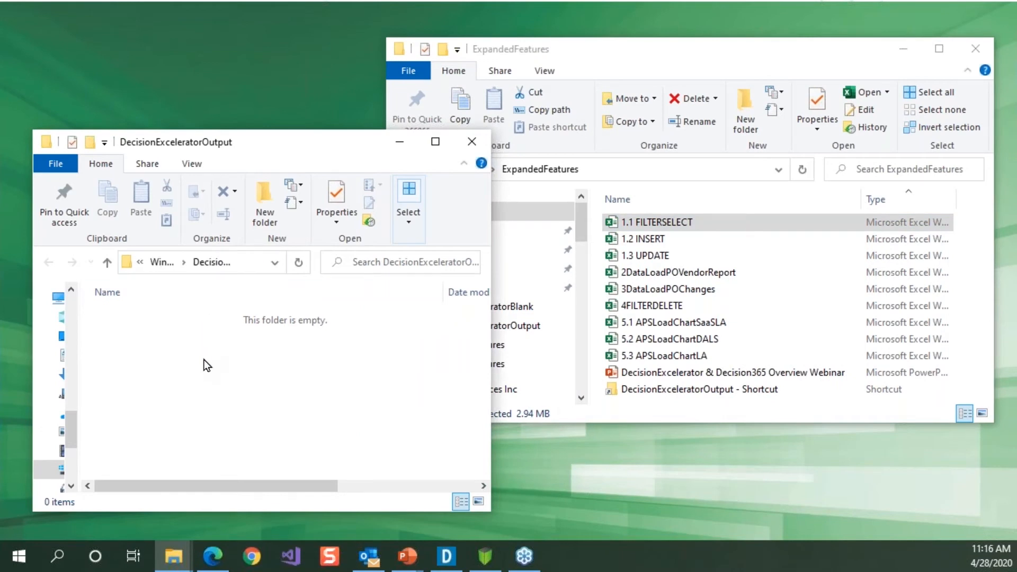
Open the 1.1 FILTERSELECT workbook and review the active flags and sheet names on the ConfigInfo sheet
{"action": "double_click", "coordinate": [627, 230]}
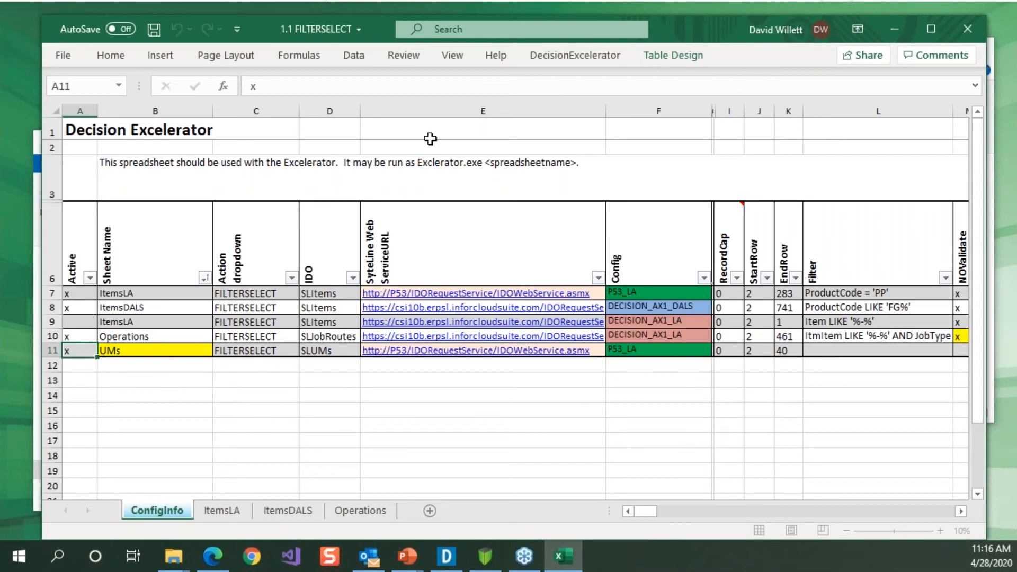
{"action": "mouse_move", "coordinate": [697, 36]}
{"action": "left_mouse_down"}
{"action": "mouse_move", "coordinate": [683, 427]}
{"action": "mouse_move", "coordinate": [623, 422]}
{"action": "mouse_move", "coordinate": [644, 367]}
{"action": "mouse_move", "coordinate": [651, 373]}
{"action": "mouse_move", "coordinate": [678, 270]}
{"action": "mouse_move", "coordinate": [691, 138]}
{"action": "mouse_move", "coordinate": [682, 34]}
{"action": "left_mouse_up"}
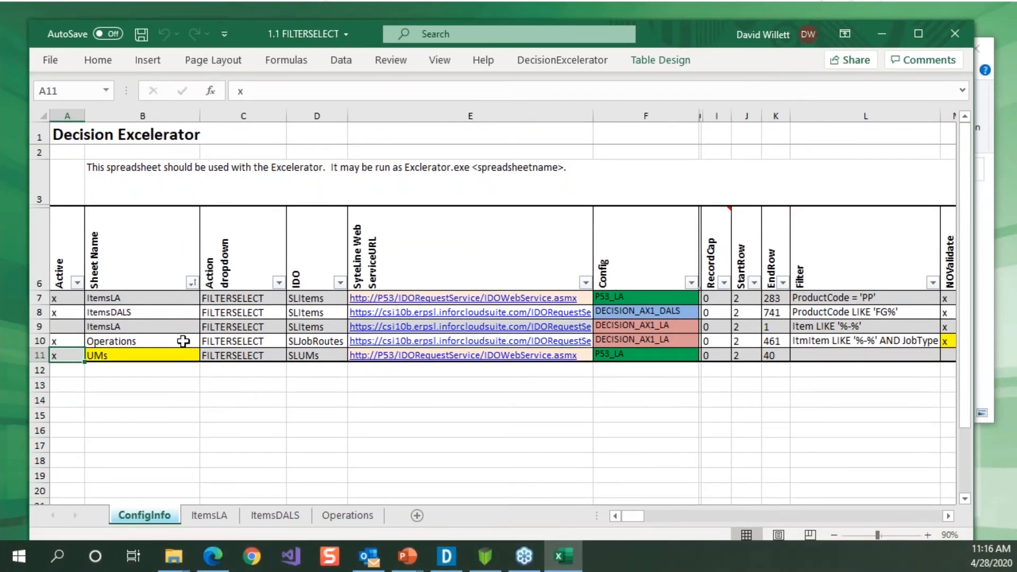
{"action": "left_click", "coordinate": [61, 300]}
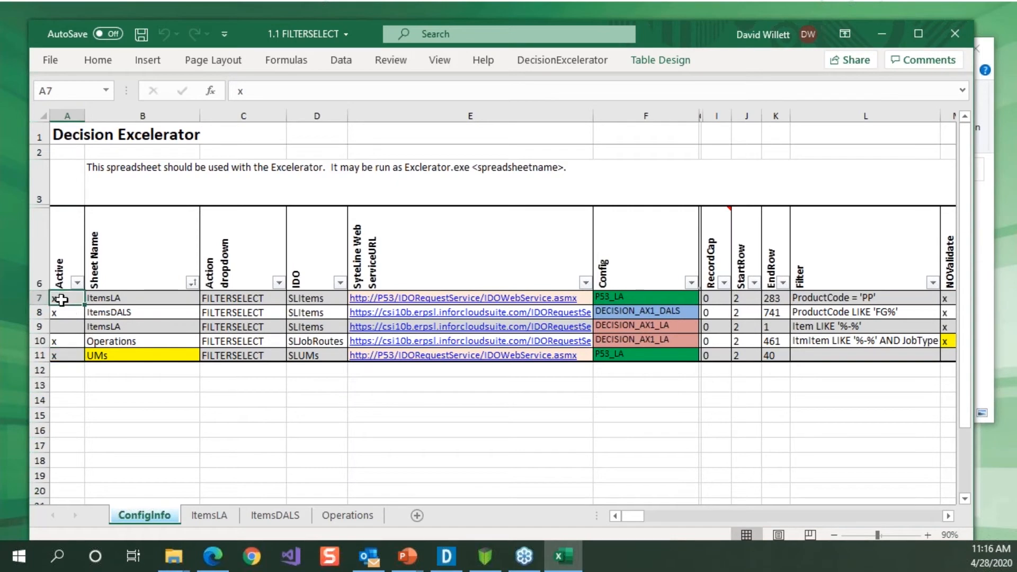
{"action": "left_click", "coordinate": [40, 326]}
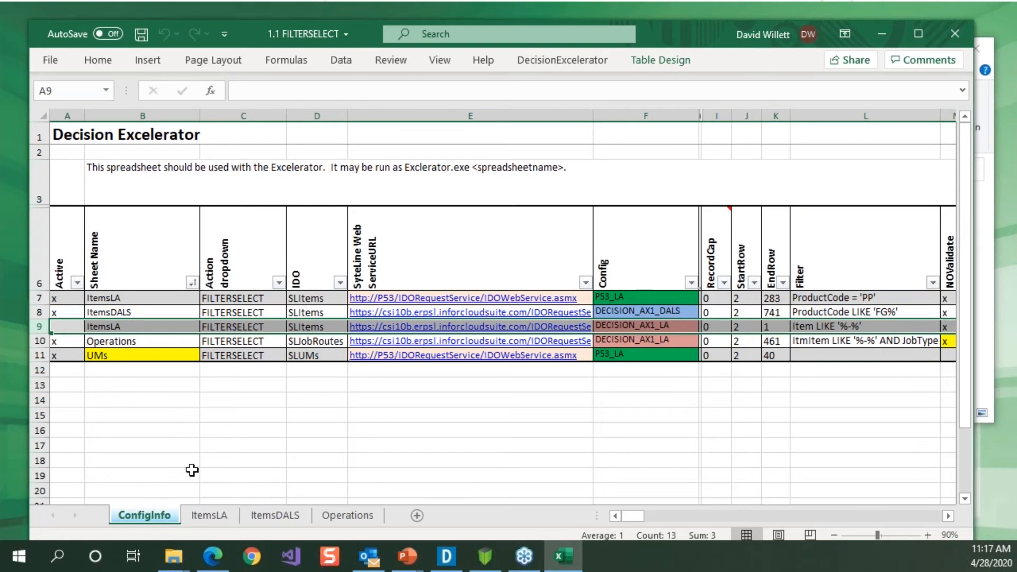
{"action": "left_click", "coordinate": [164, 300]}
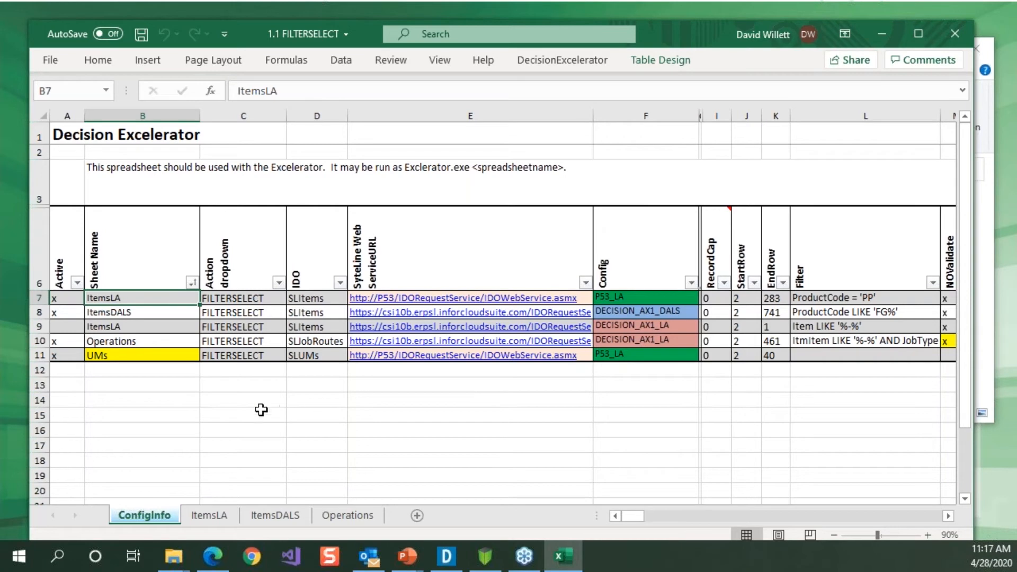
Examine the ItemsLA, ItemsDALS and Operations sheets, including ItemsLA's column headers from Item to Stocked, and return to ConfigInfo
{"action": "left_click", "coordinate": [202, 516]}
{"action": "left_click", "coordinate": [284, 517]}
{"action": "left_click", "coordinate": [341, 516]}
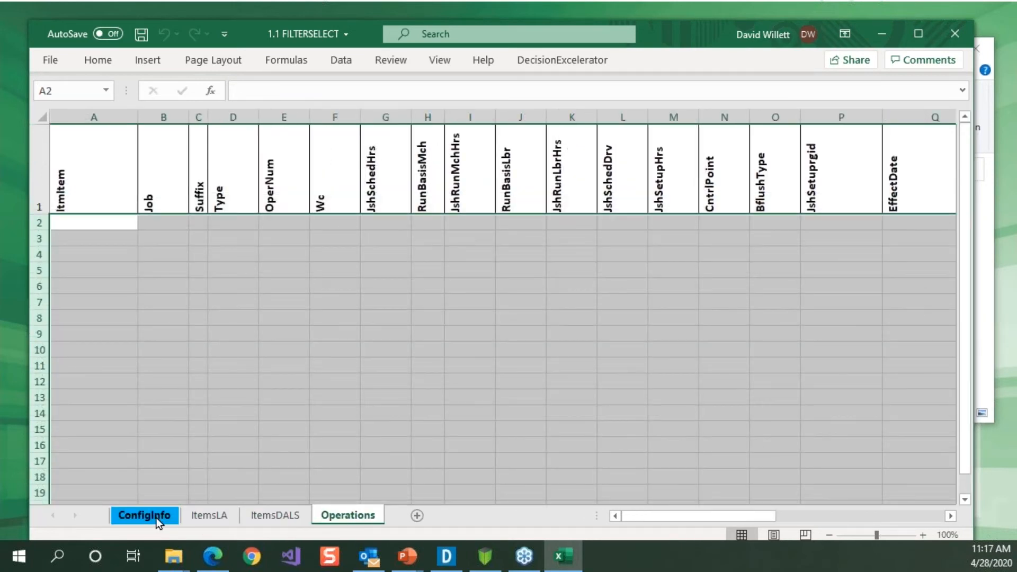
{"action": "left_click", "coordinate": [153, 516]}
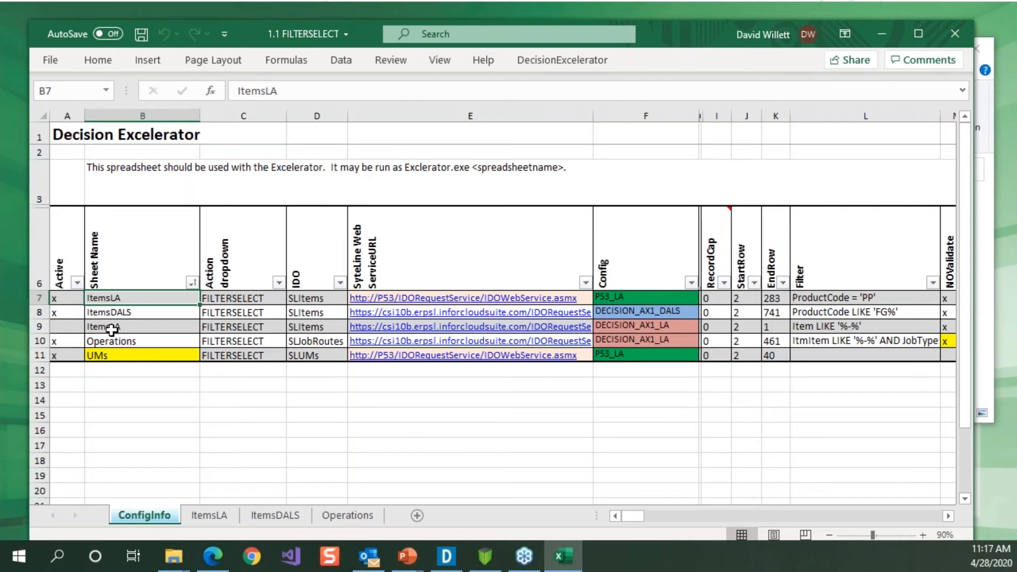
{"action": "left_click", "coordinate": [209, 516]}
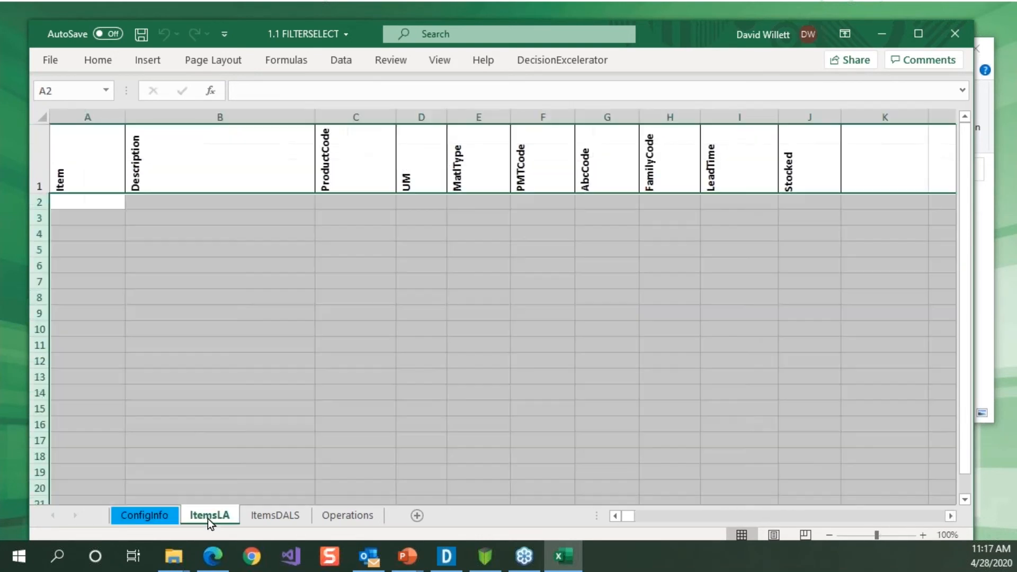
{"action": "left_click_drag", "start_coordinate": [104, 155], "coordinate": [819, 150]}
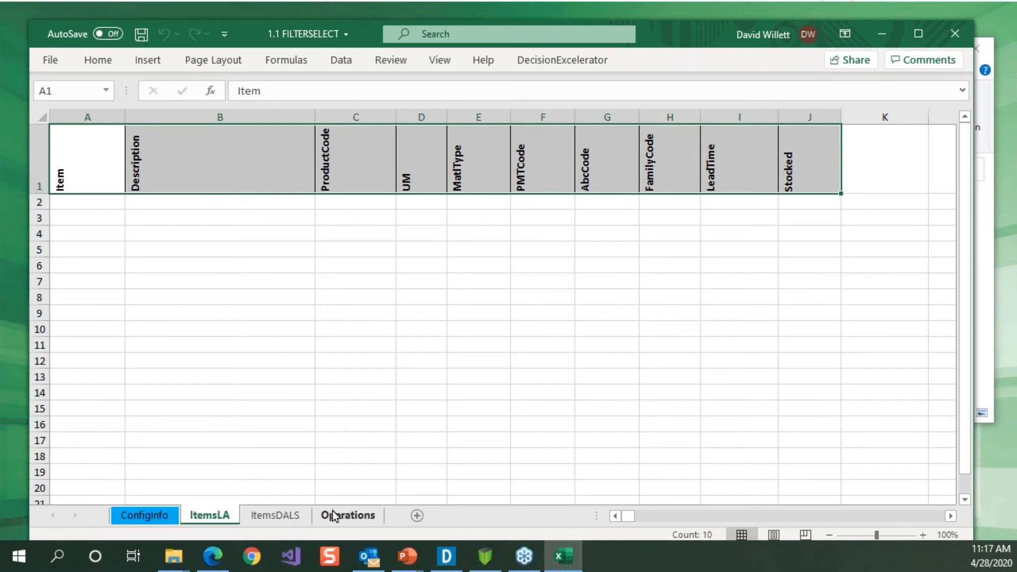
{"action": "left_click", "coordinate": [148, 516]}
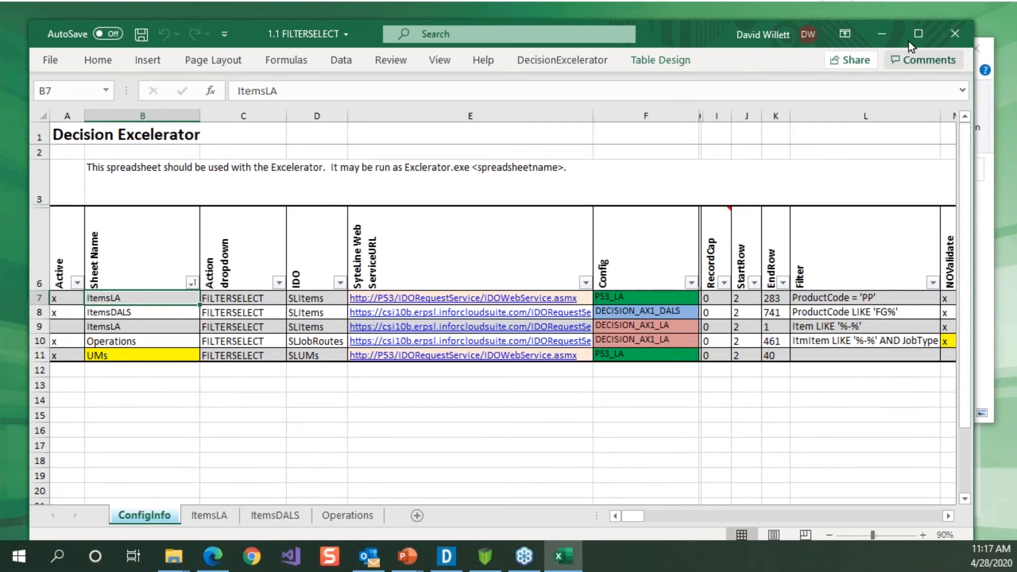
Close the workbook and run the 1.1 FILTERSELECT file in DecisionExcelerator
{"action": "left_click", "coordinate": [951, 29]}
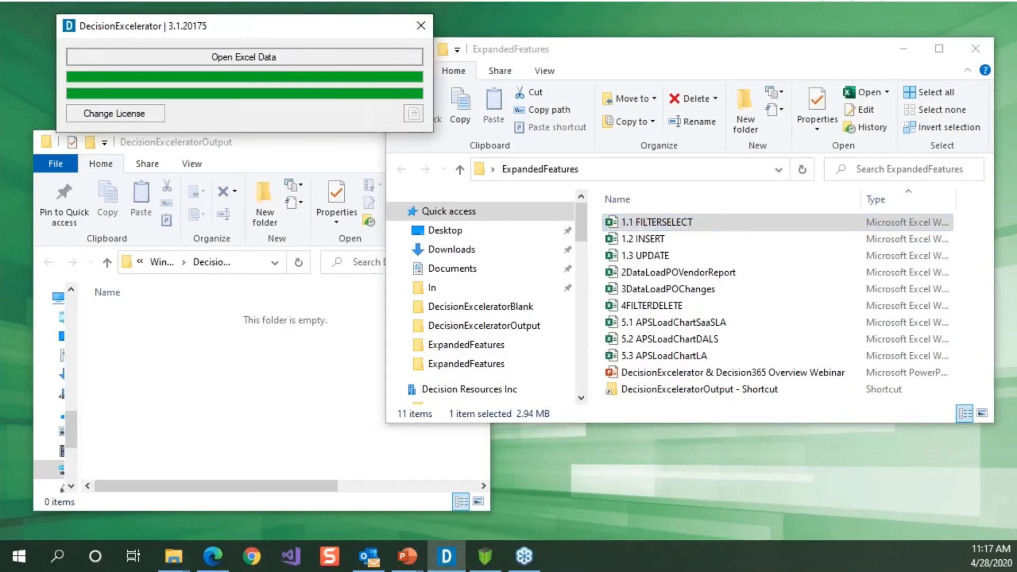
{"action": "left_click", "coordinate": [217, 56]}
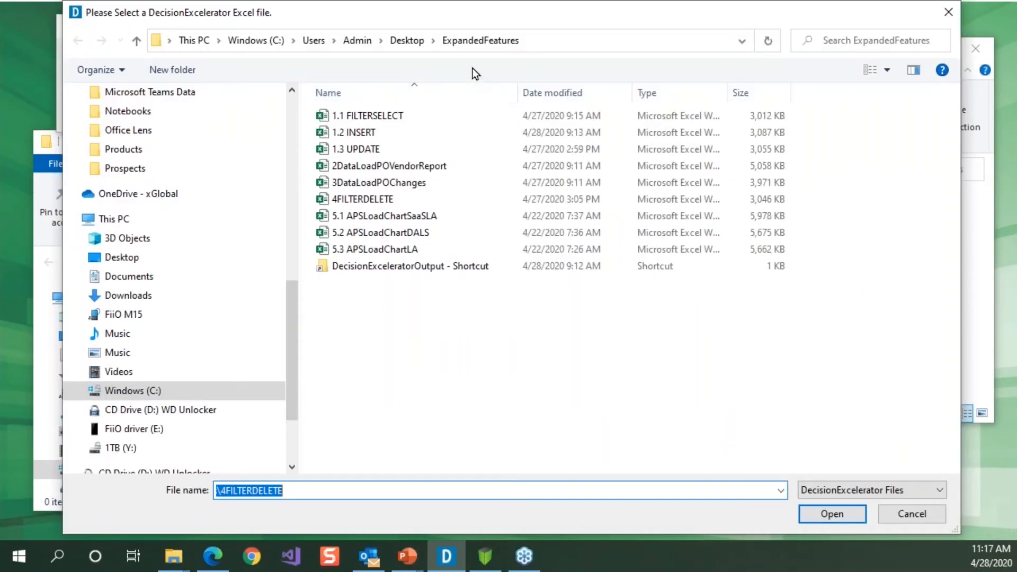
{"action": "double_click", "coordinate": [393, 115]}
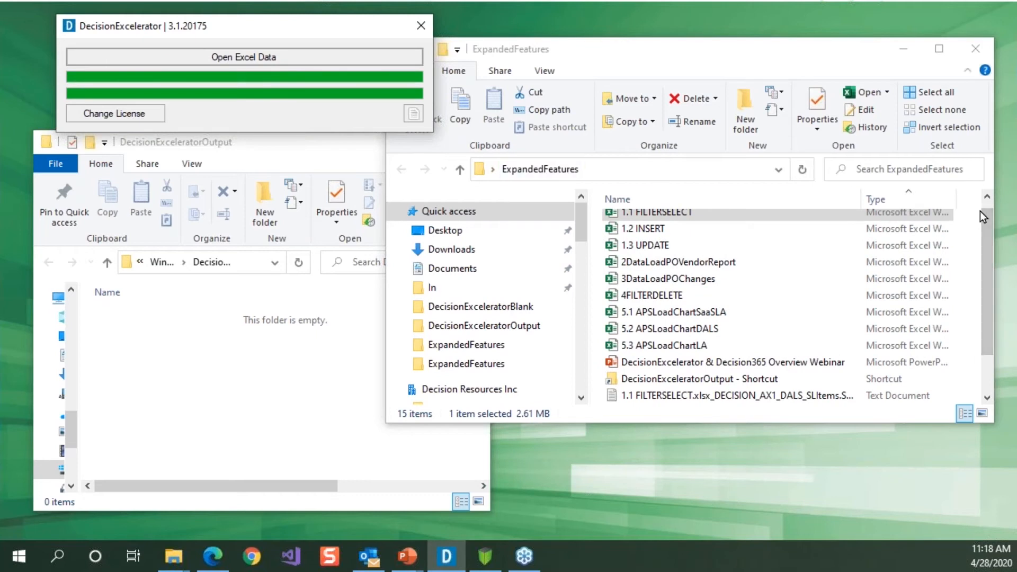
Reopen the 1.1 FILTERSELECT workbook from the ExpandedFeatures folder and view its UMs sheet
{"action": "left_click", "coordinate": [986, 196]}
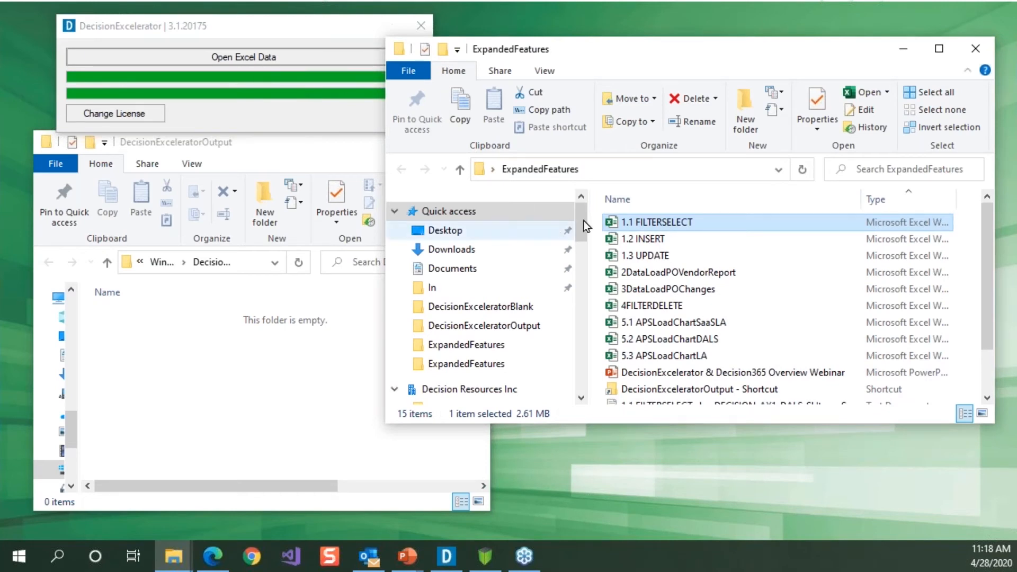
{"action": "double_click", "coordinate": [643, 226]}
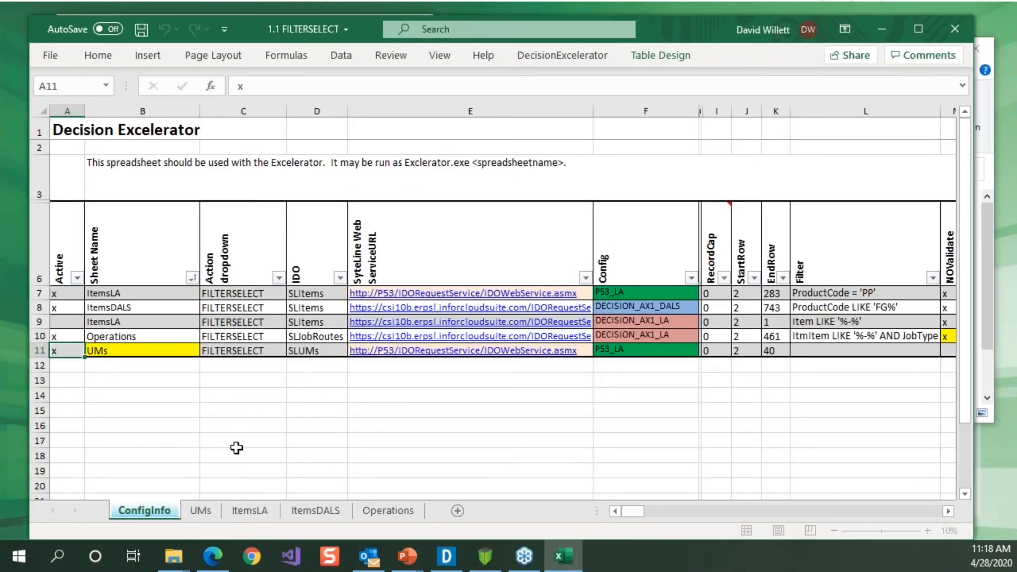
{"action": "left_click", "coordinate": [200, 511]}
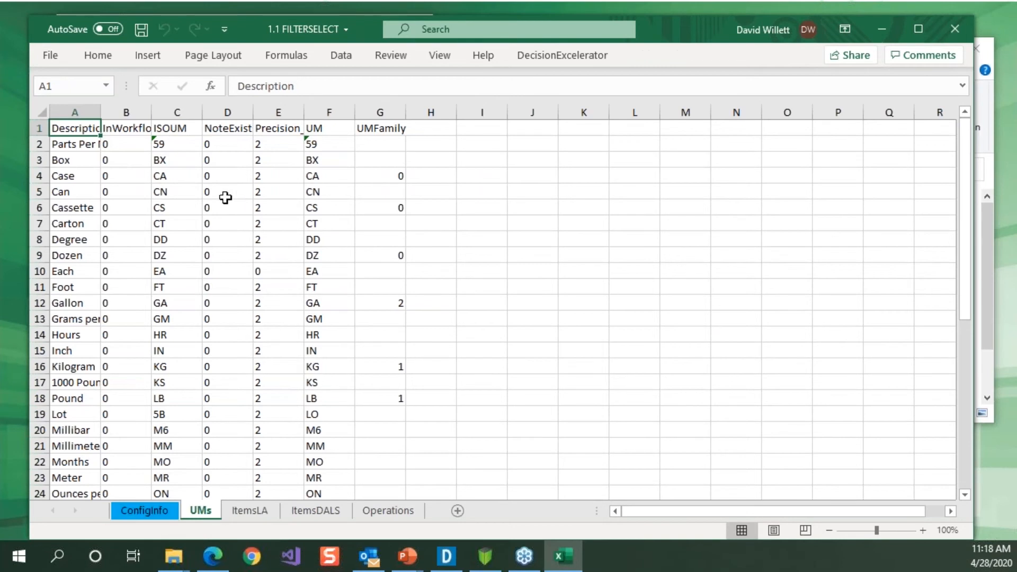
Delete the NoteExistsFlag and InWorkflow columns from the UMs sheet
{"action": "left_click", "coordinate": [221, 109]}
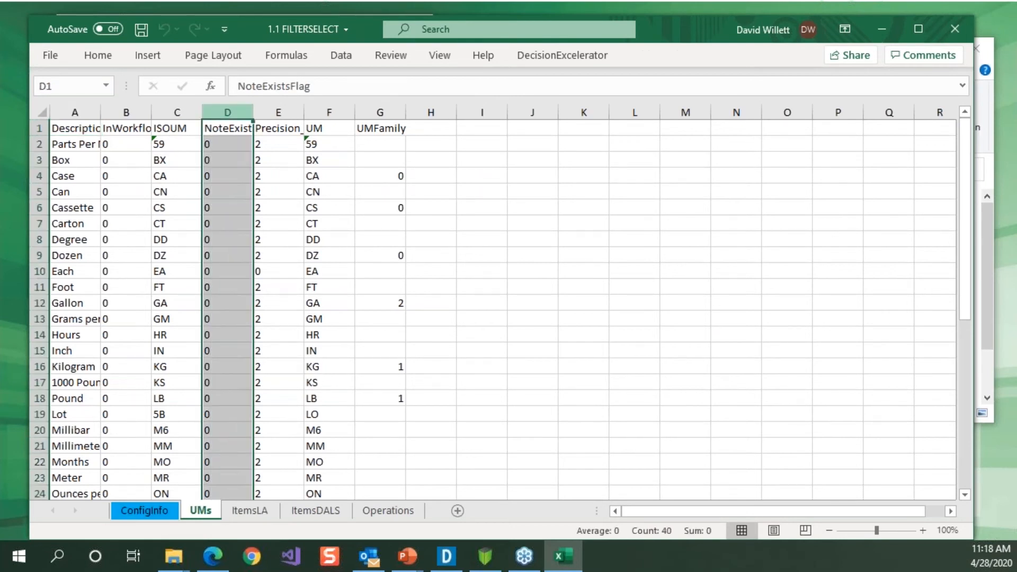
{"action": "key", "text": "ctrl+minus"}
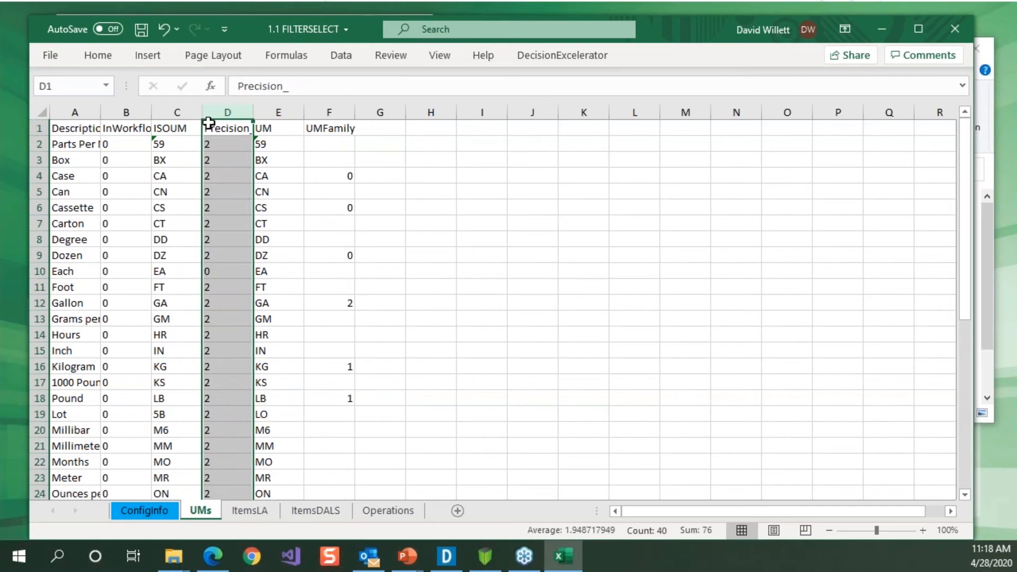
{"action": "left_click", "coordinate": [117, 109]}
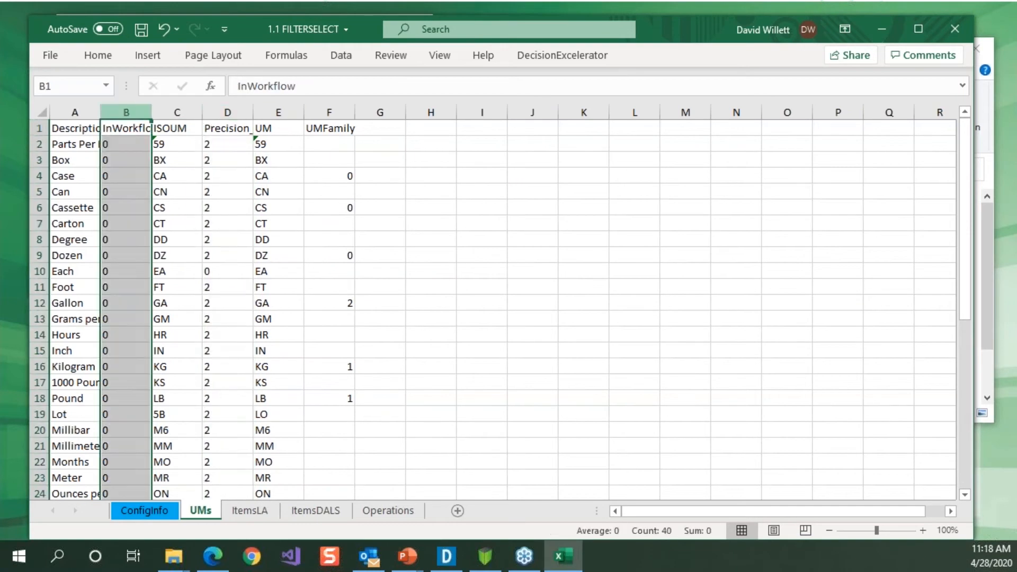
{"action": "key", "text": "ctrl+minus"}
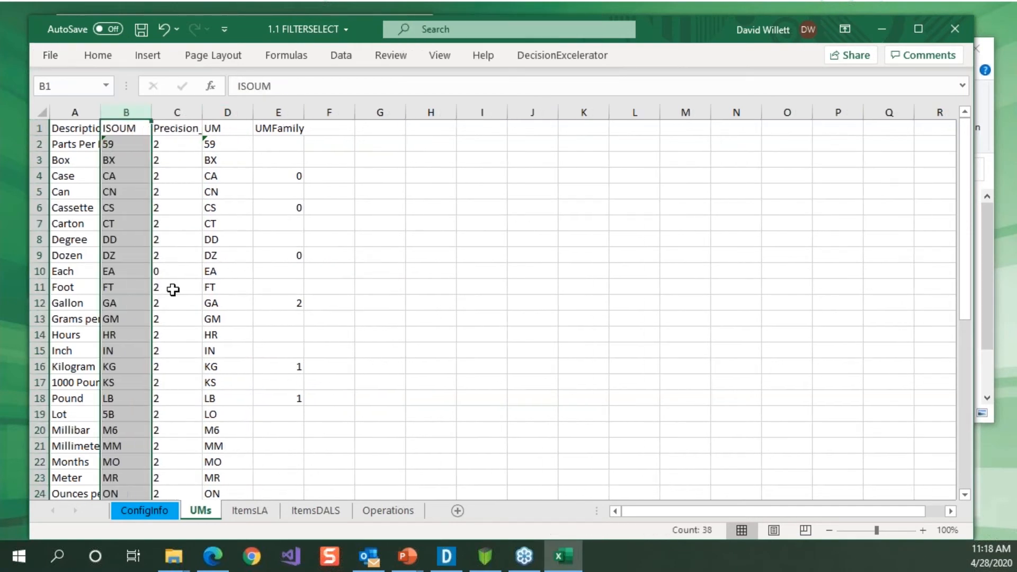
Review the data on the ItemsLA, ItemsDALS, Operations and ConfigInfo sheets and close the workbook without saving the changes
{"action": "left_click", "coordinate": [243, 507]}
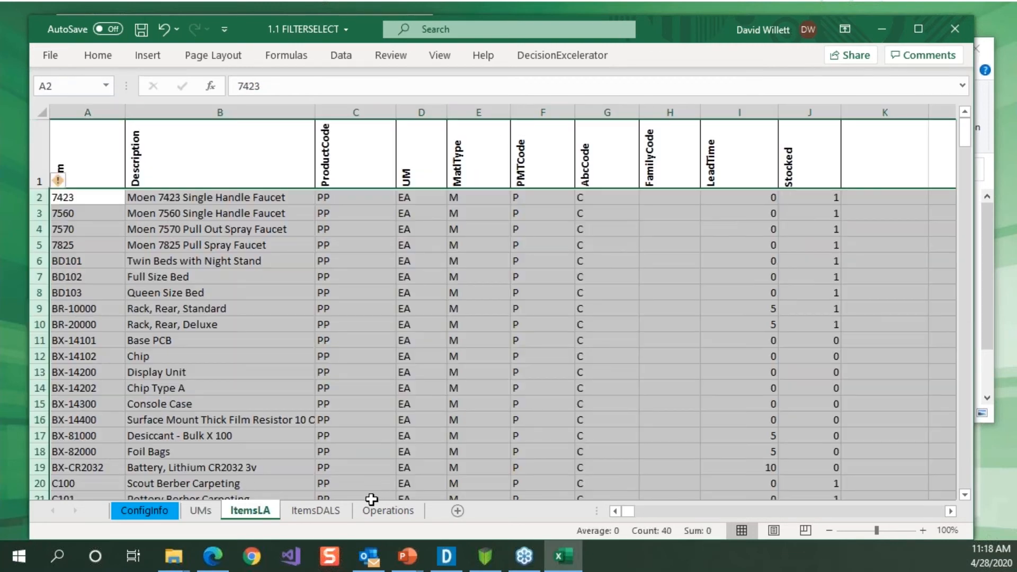
{"action": "left_click", "coordinate": [336, 512]}
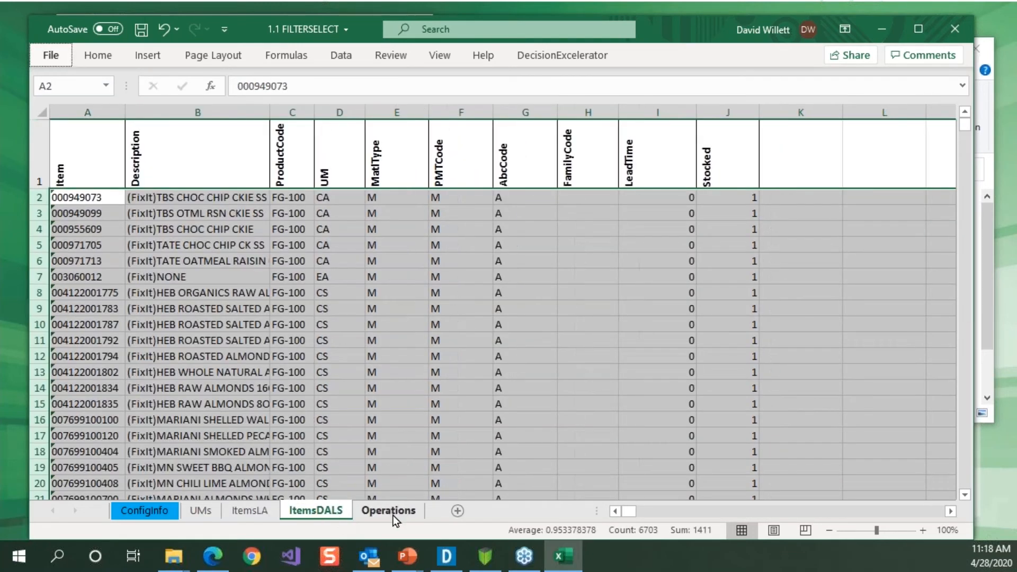
{"action": "left_click", "coordinate": [393, 513]}
{"action": "left_click", "coordinate": [145, 511]}
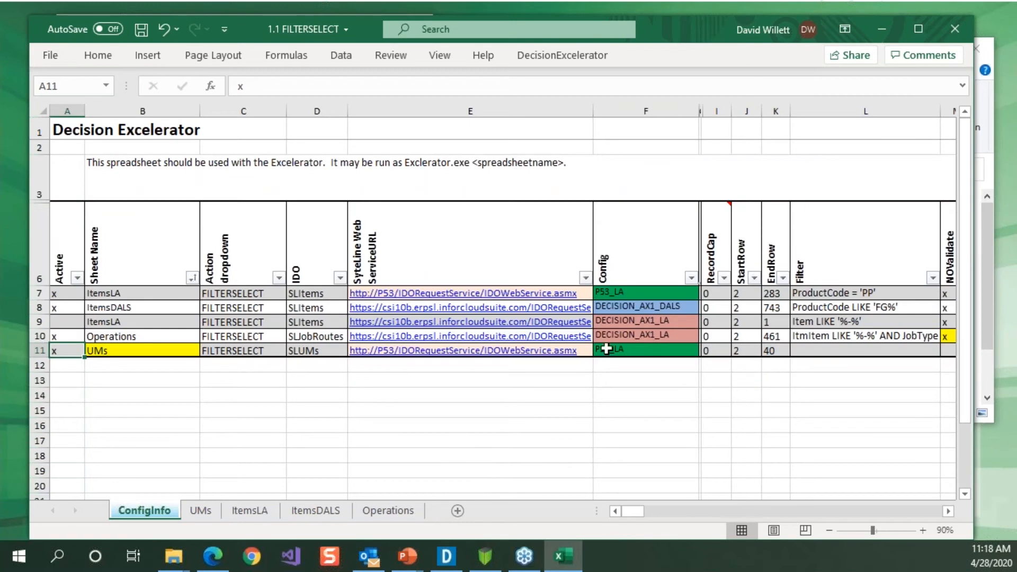
{"action": "left_click", "coordinate": [954, 31]}
{"action": "left_click", "coordinate": [519, 297]}
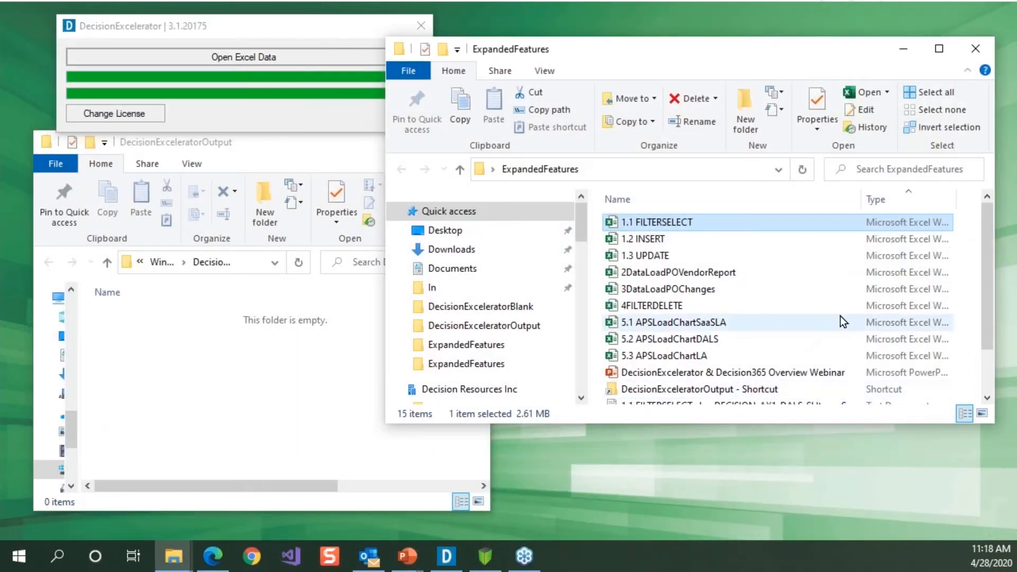
Check the 1.1 FILTERSELECT status text files in the ExpandedFeatures folder
{"action": "left_click_drag", "start_coordinate": [983, 249], "coordinate": [978, 326]}
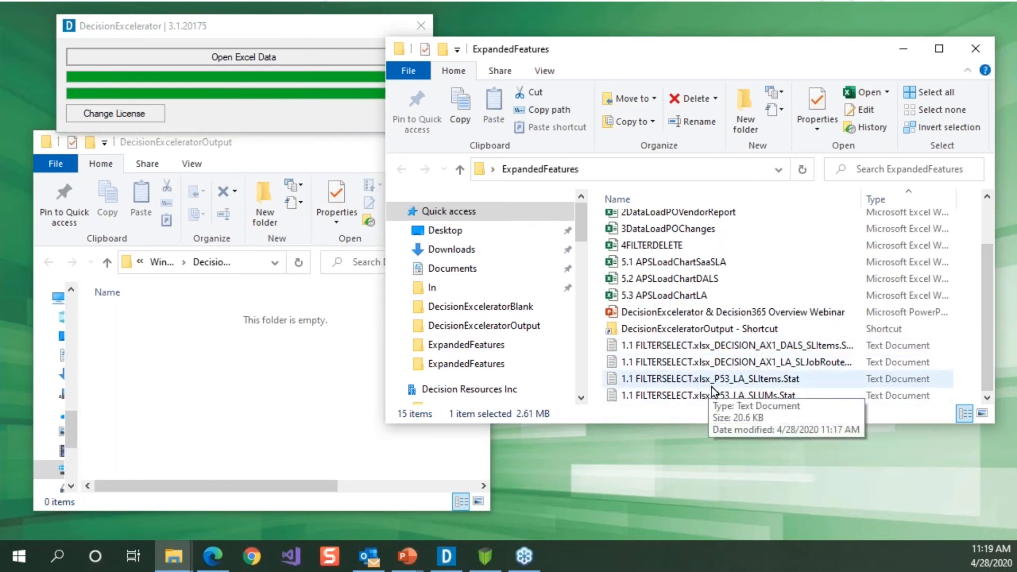
{"action": "left_click_drag", "start_coordinate": [983, 349], "coordinate": [981, 300]}
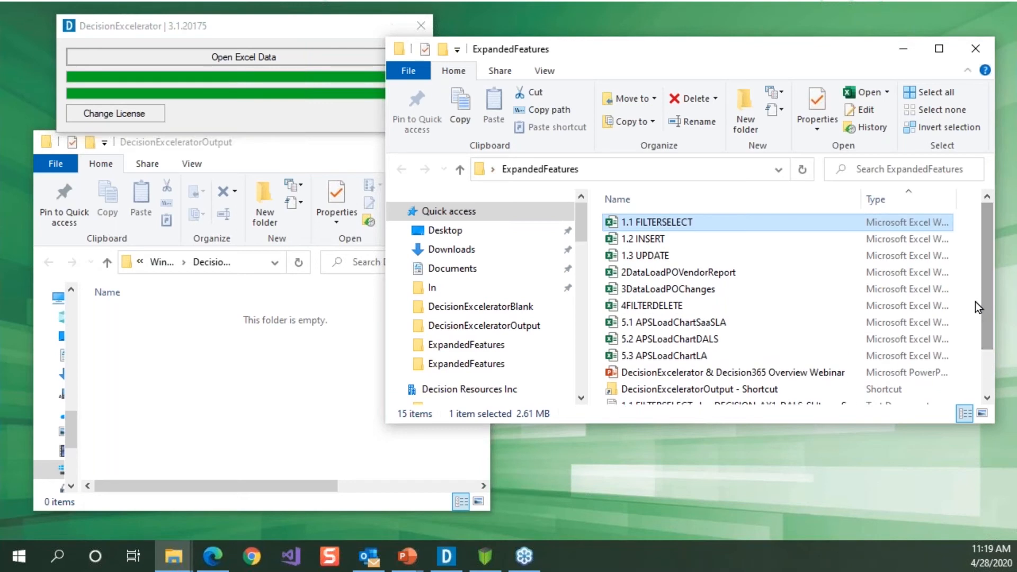
Open the 1.2 INSERT workbook, examine the item rows on the Items2Insert sheet, and return to ConfigInfo
{"action": "double_click", "coordinate": [638, 241]}
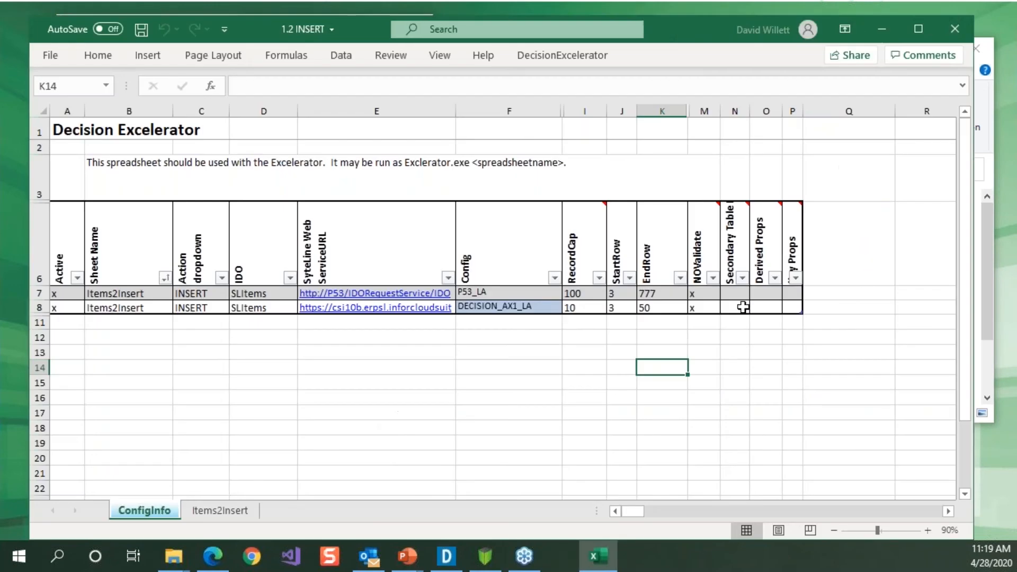
{"action": "left_click", "coordinate": [204, 509]}
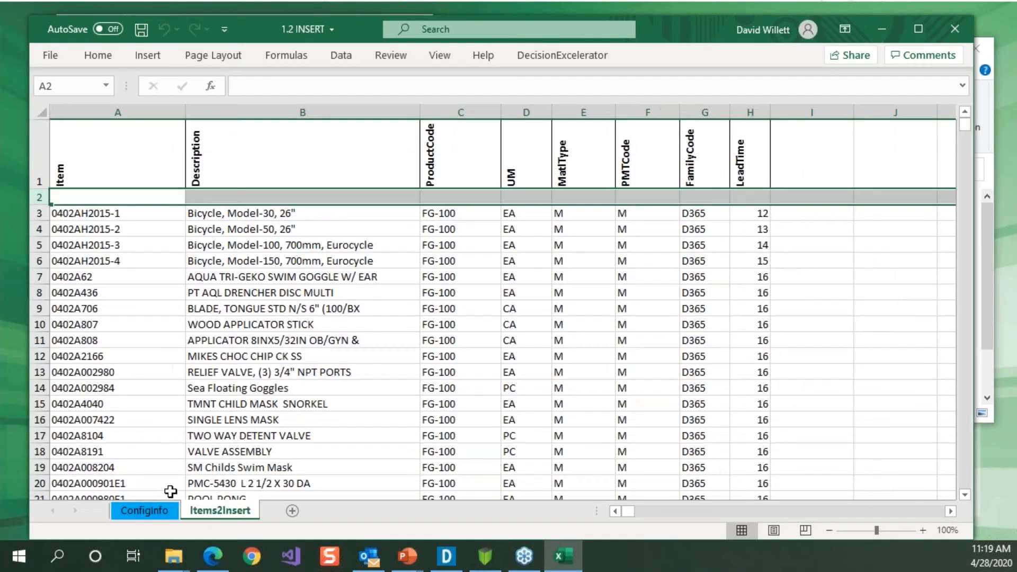
{"action": "left_click", "coordinate": [165, 513]}
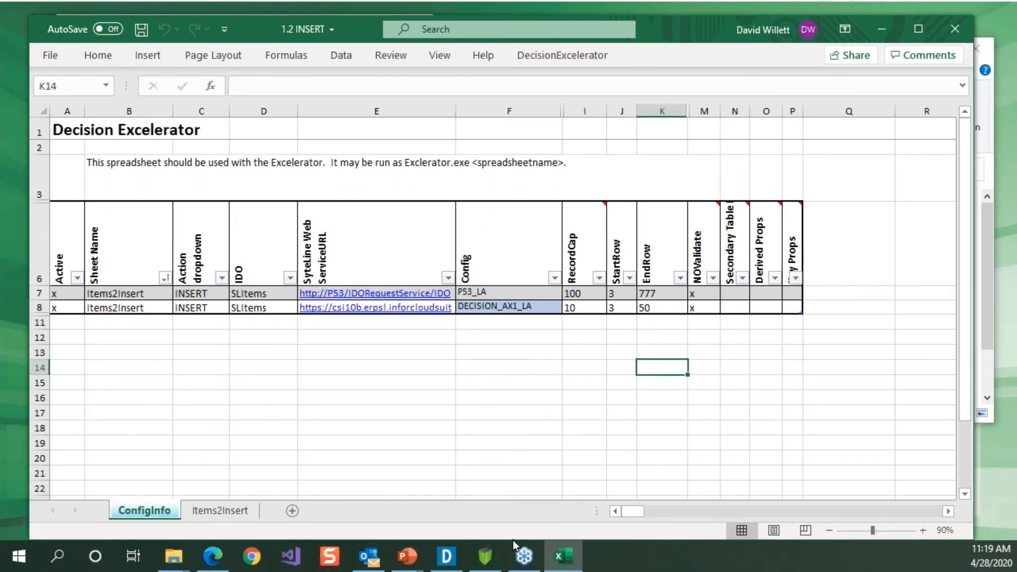
Check the 0402* filter on the CloudSuite Items form and the rows on the Items2Insert sheet, ending on ConfigInfo
{"action": "left_click", "coordinate": [482, 559]}
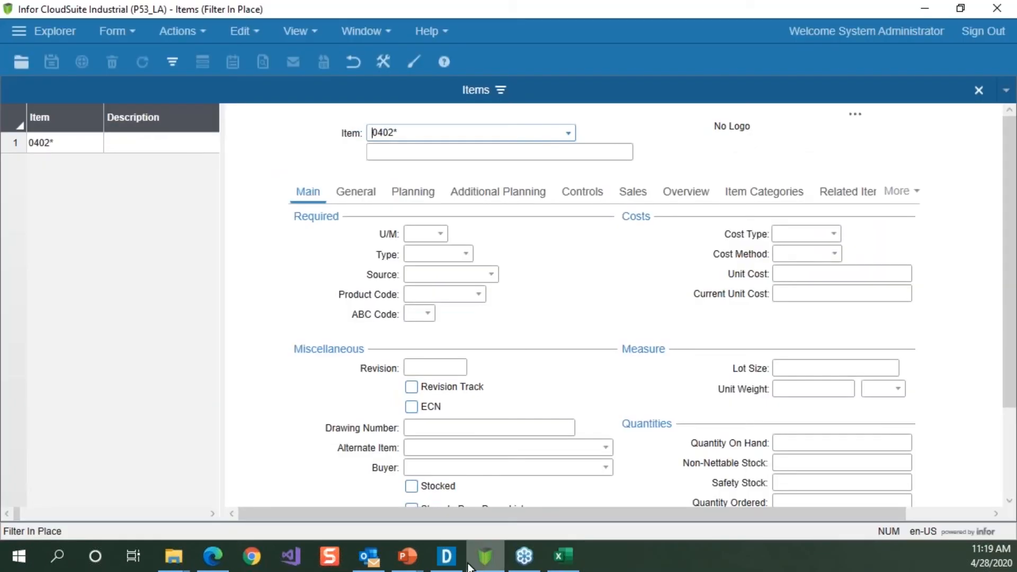
{"action": "left_click", "coordinate": [557, 561]}
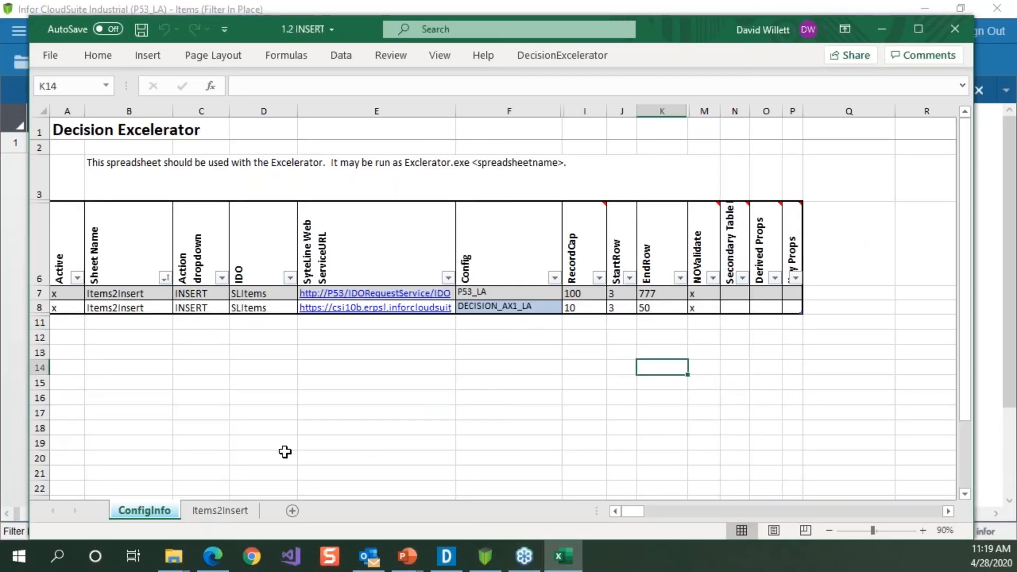
{"action": "left_click", "coordinate": [218, 515]}
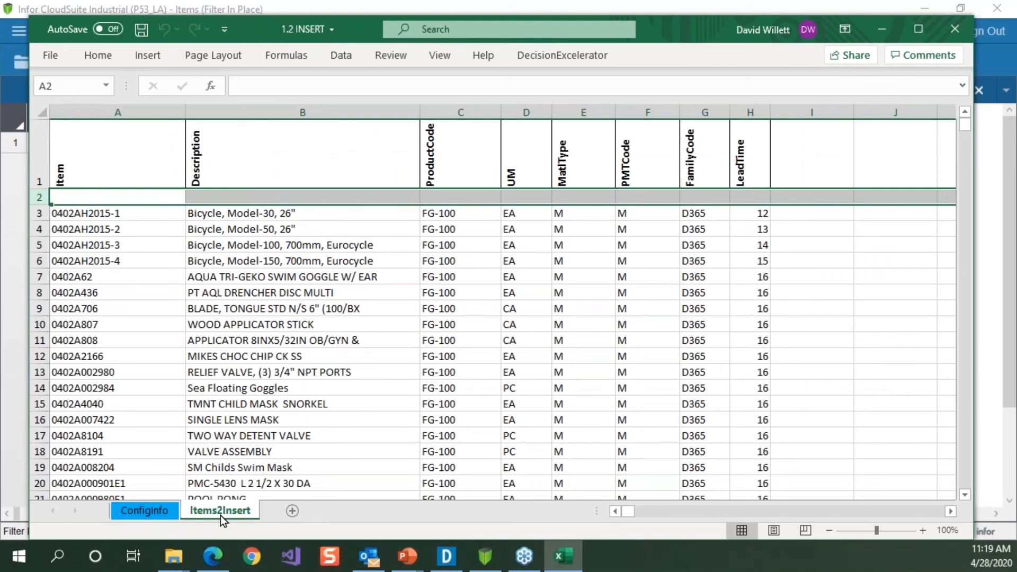
{"action": "left_click", "coordinate": [158, 511]}
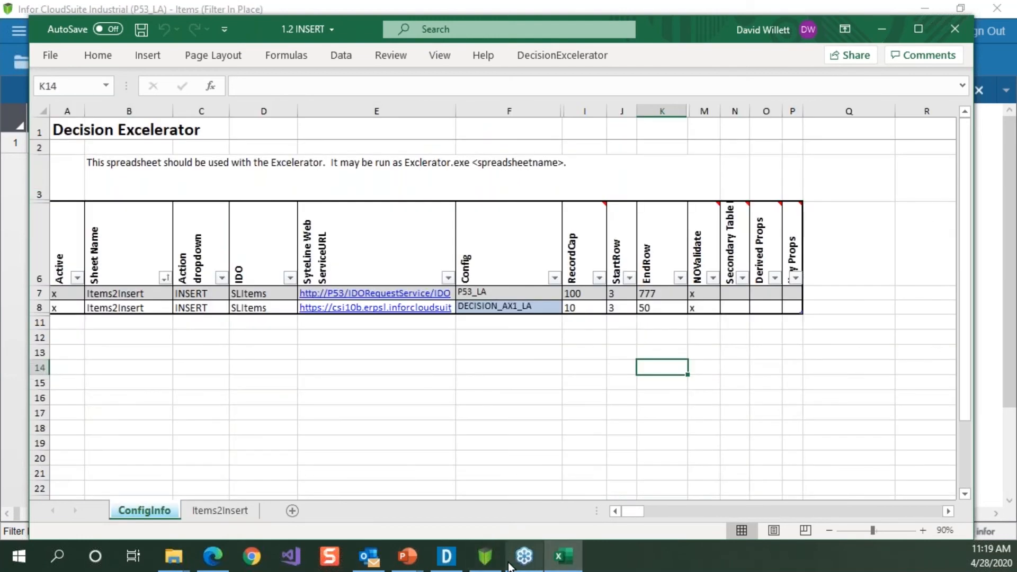
Run the 0402* item filter on the CloudSuite Items form and switch back to the 1.2 INSERT workbook
{"action": "left_click", "coordinate": [485, 555]}
{"action": "left_click", "coordinate": [173, 66]}
{"action": "left_click", "coordinate": [172, 65]}
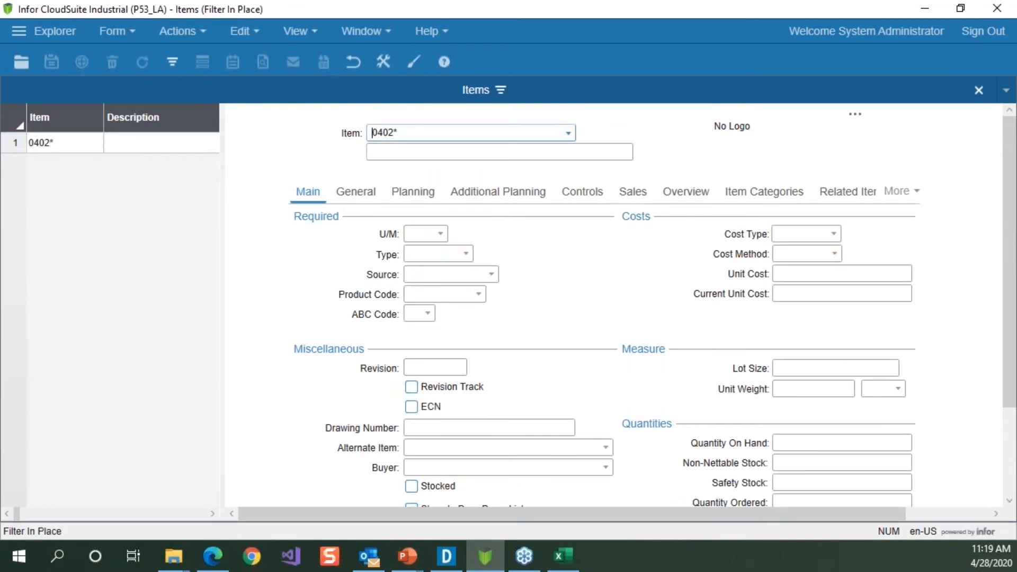
{"action": "mouse_move", "coordinate": [565, 567]}
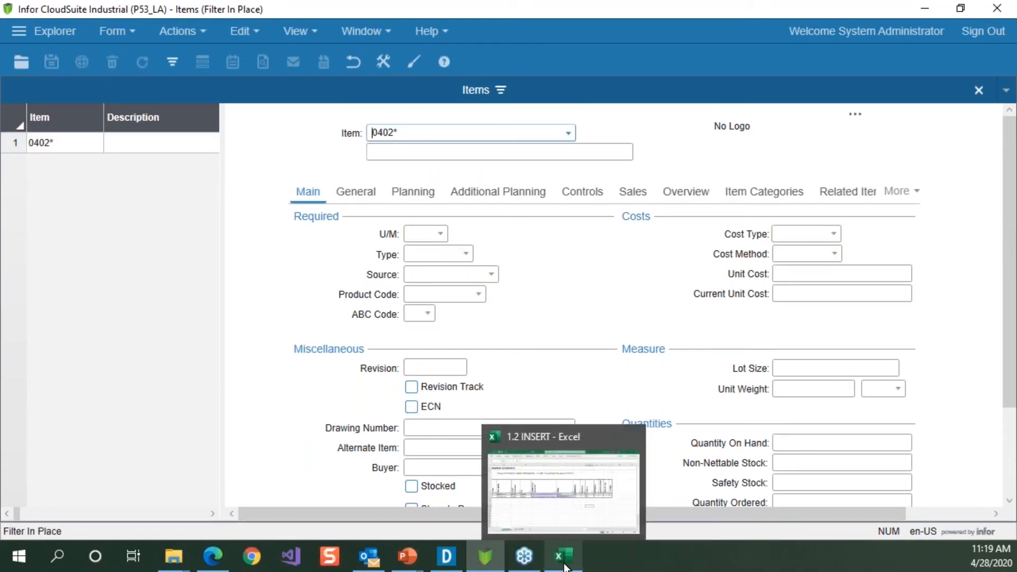
{"action": "left_click", "coordinate": [565, 566]}
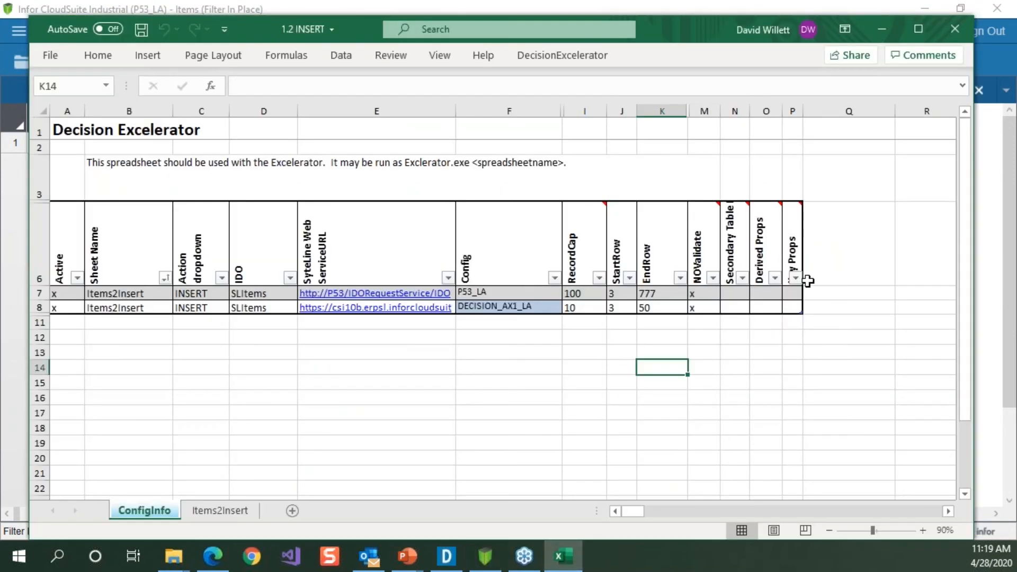
Close the 1.2 INSERT workbook and load it in DecisionExcelerator to run the item insert
{"action": "left_click", "coordinate": [954, 36]}
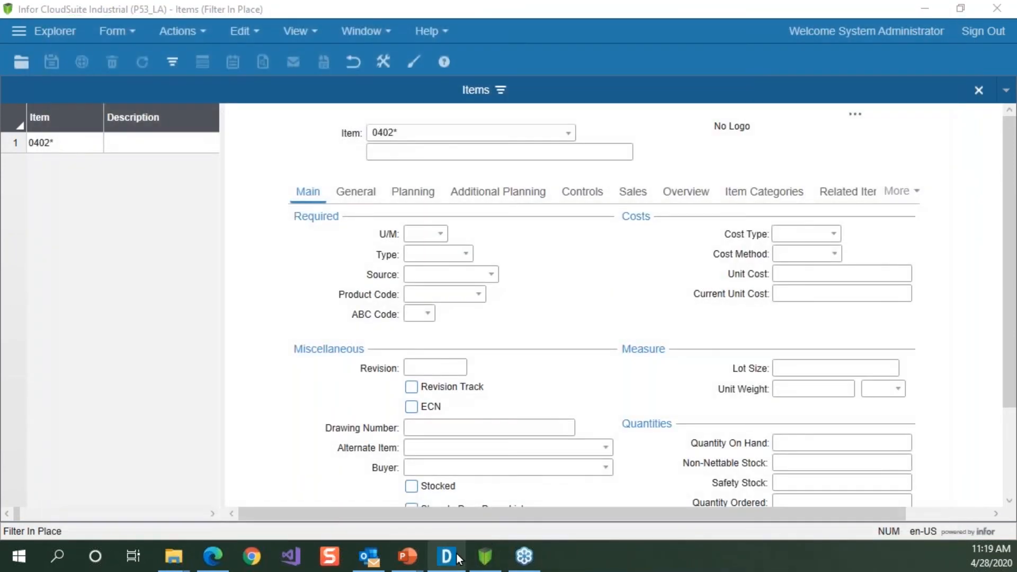
{"action": "left_click", "coordinate": [458, 557]}
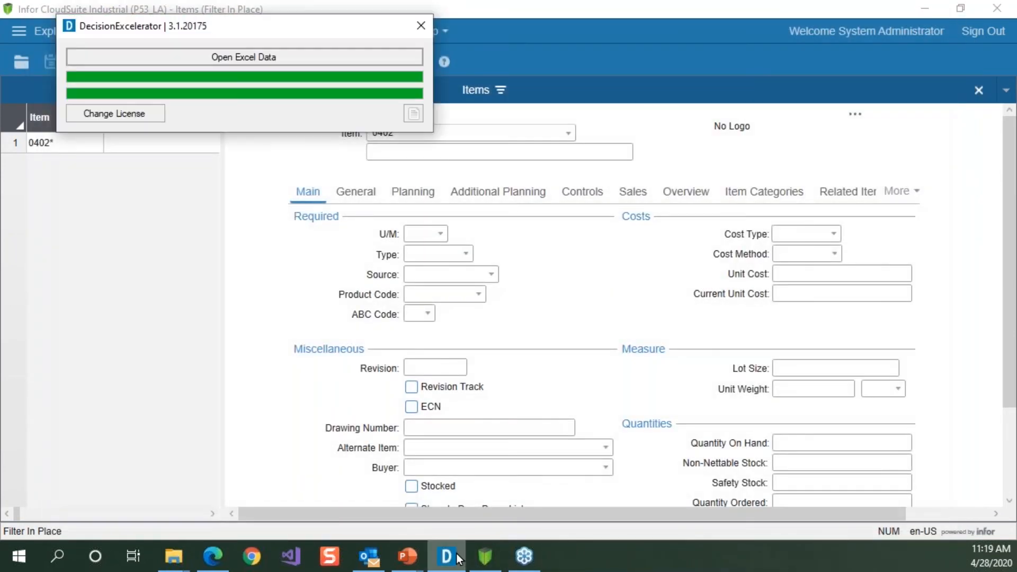
{"action": "left_click", "coordinate": [252, 55]}
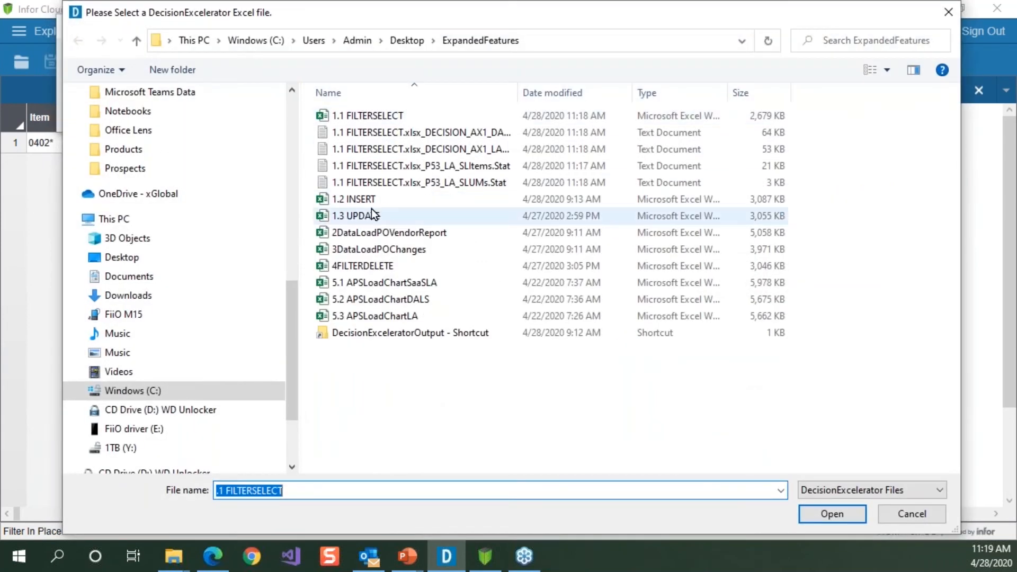
{"action": "left_click", "coordinate": [351, 198]}
{"action": "double_click", "coordinate": [350, 198]}
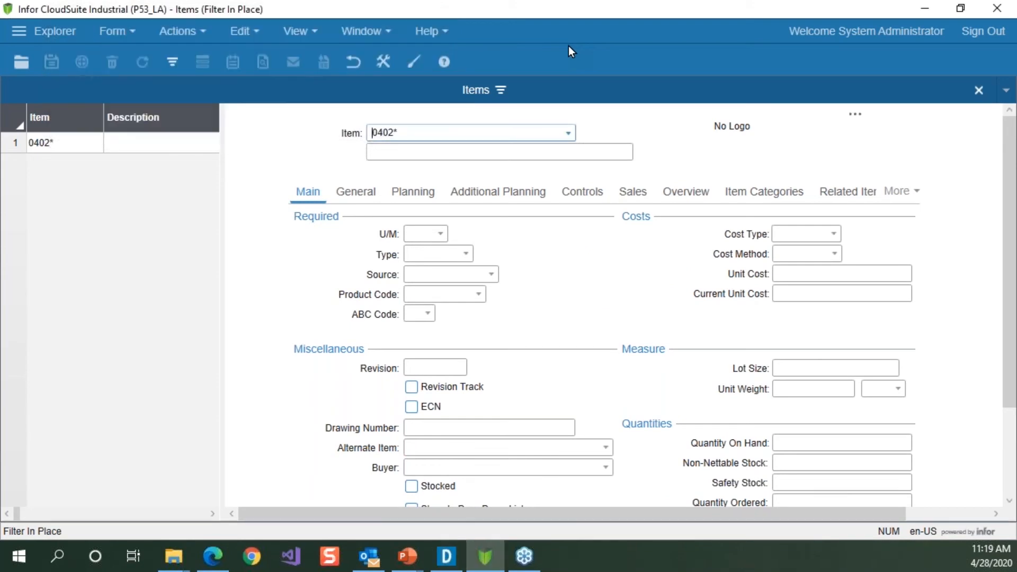
Filter the CloudSuite items by 0402*, check the insert progress in DecisionExcelerator, and inspect the main details of several inserted items
{"action": "left_click", "coordinate": [175, 61]}
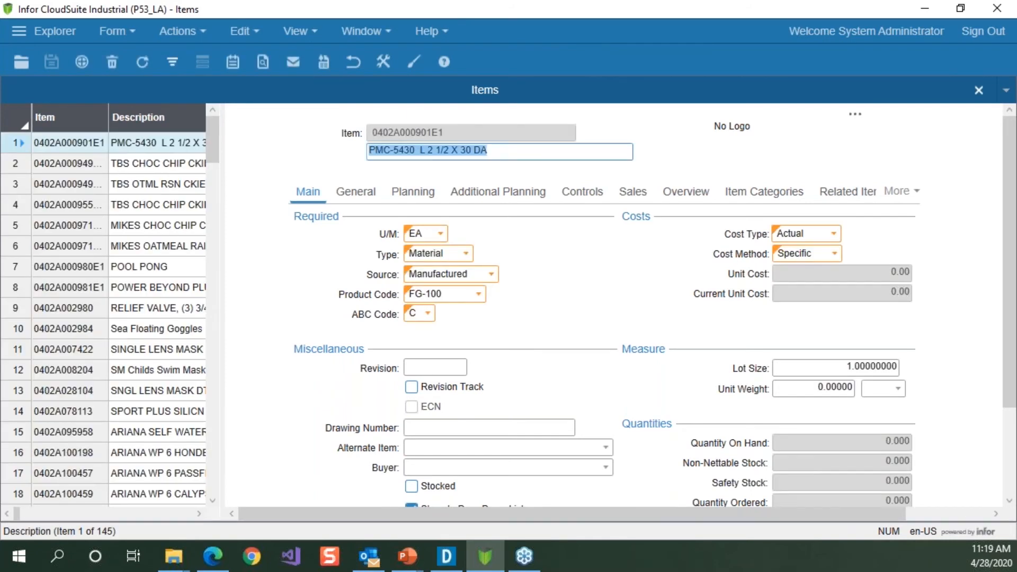
{"action": "left_click", "coordinate": [436, 560]}
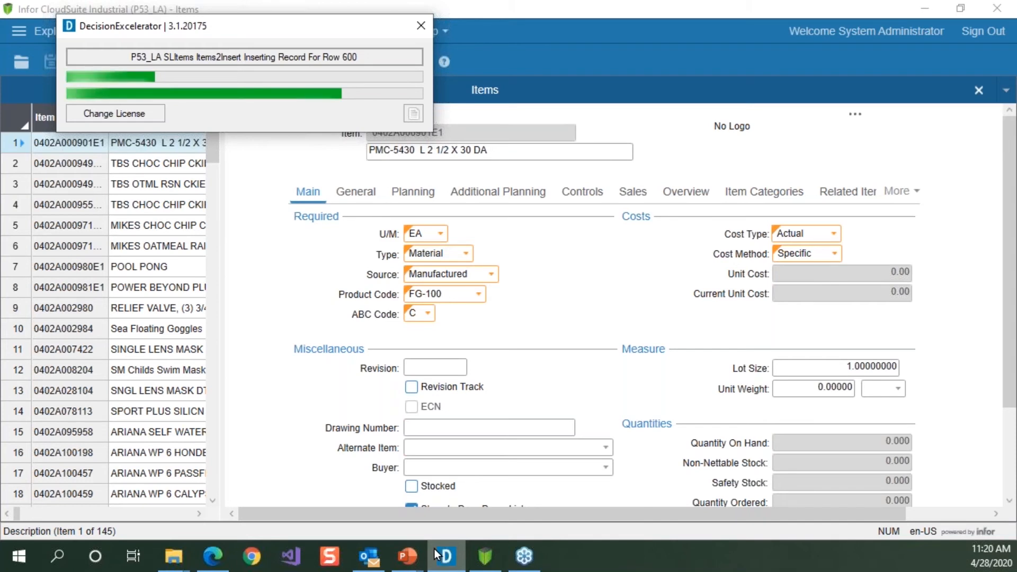
{"action": "left_click", "coordinate": [53, 186]}
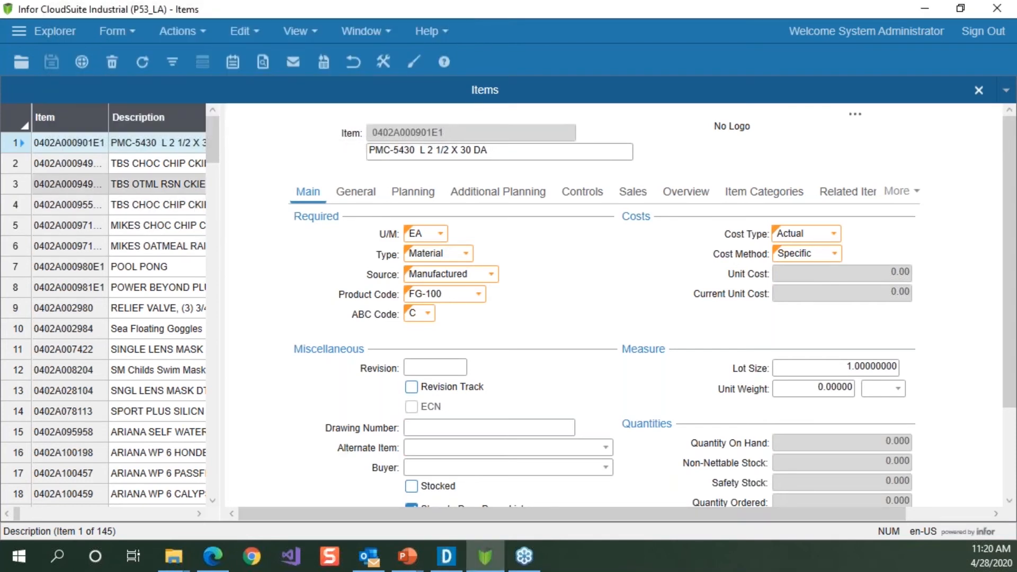
{"action": "left_click", "coordinate": [65, 145]}
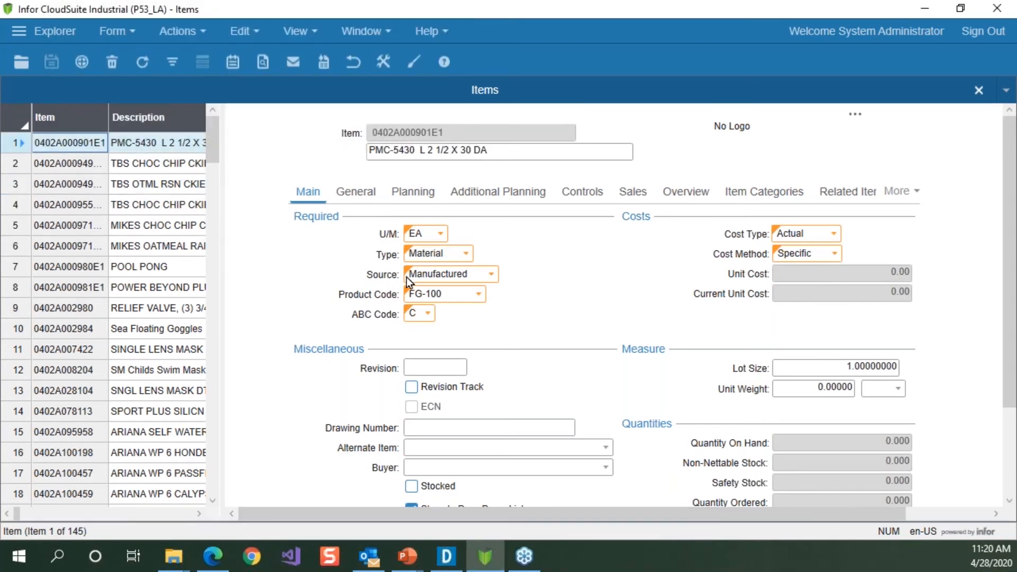
{"action": "left_click", "coordinate": [61, 205]}
{"action": "left_click", "coordinate": [58, 244]}
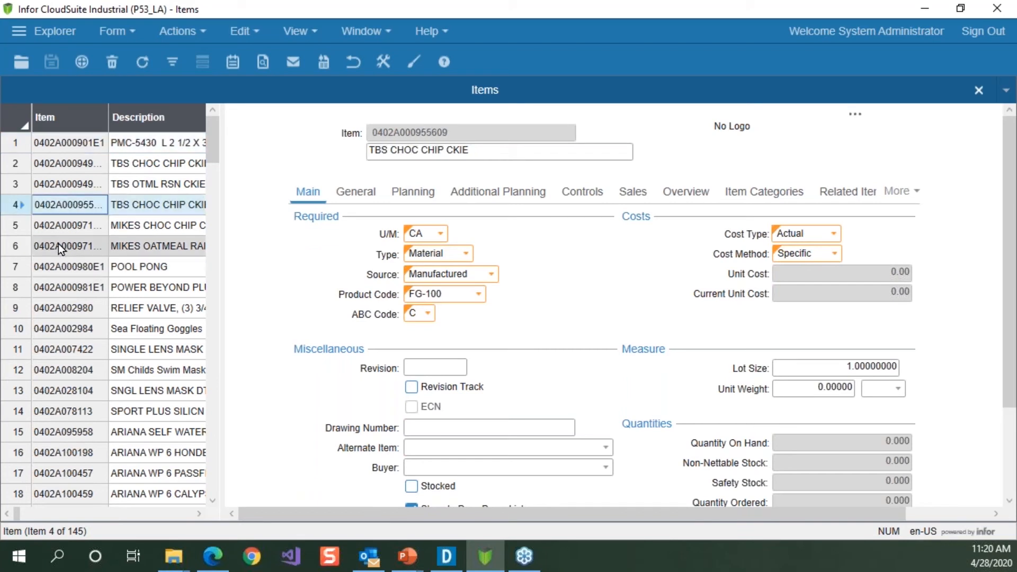
{"action": "left_click", "coordinate": [58, 184]}
{"action": "left_click", "coordinate": [58, 170]}
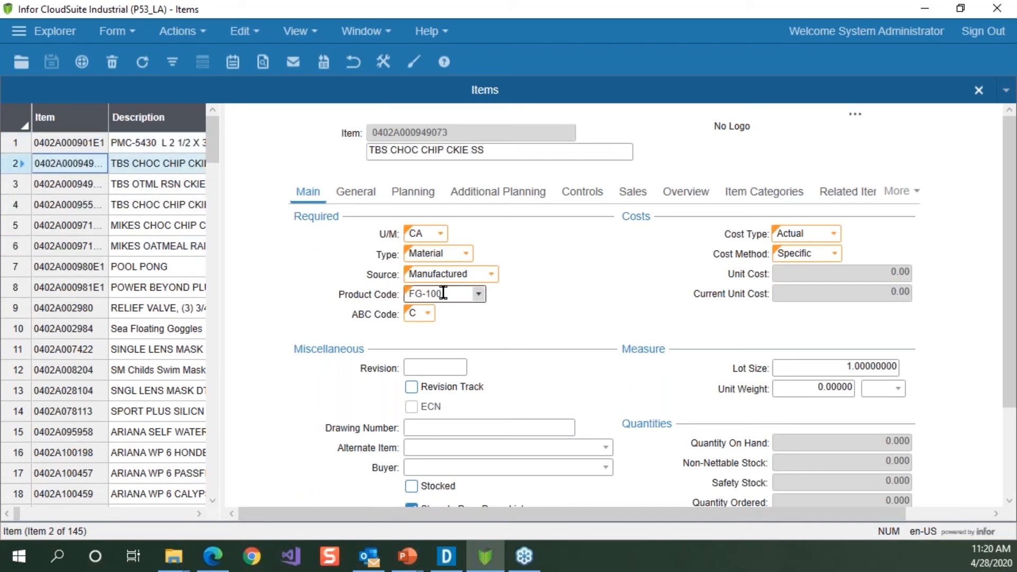
Review the planning data, including family code and lead time, for several of the inserted items
{"action": "left_click", "coordinate": [427, 192]}
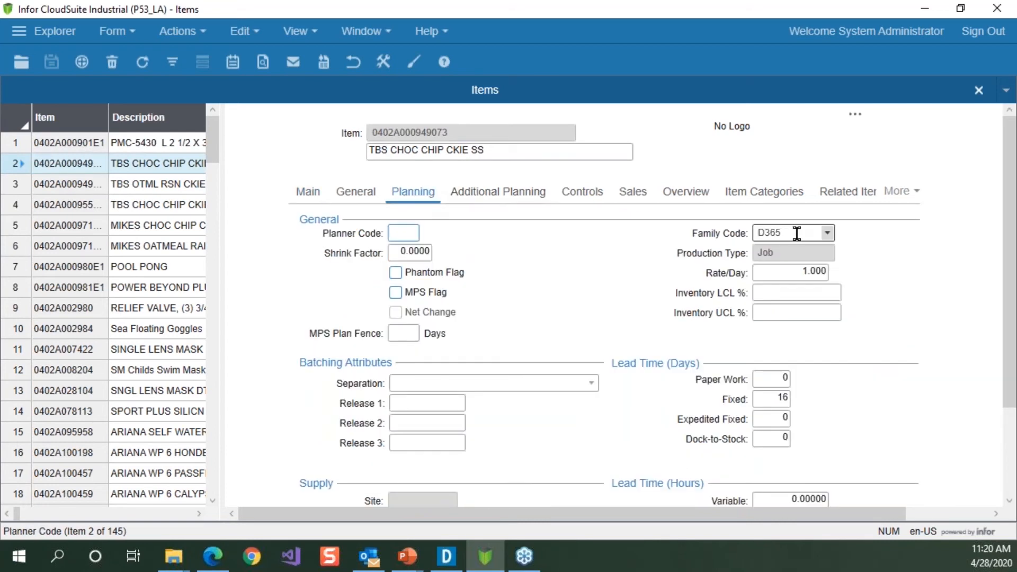
{"action": "left_click", "coordinate": [77, 292]}
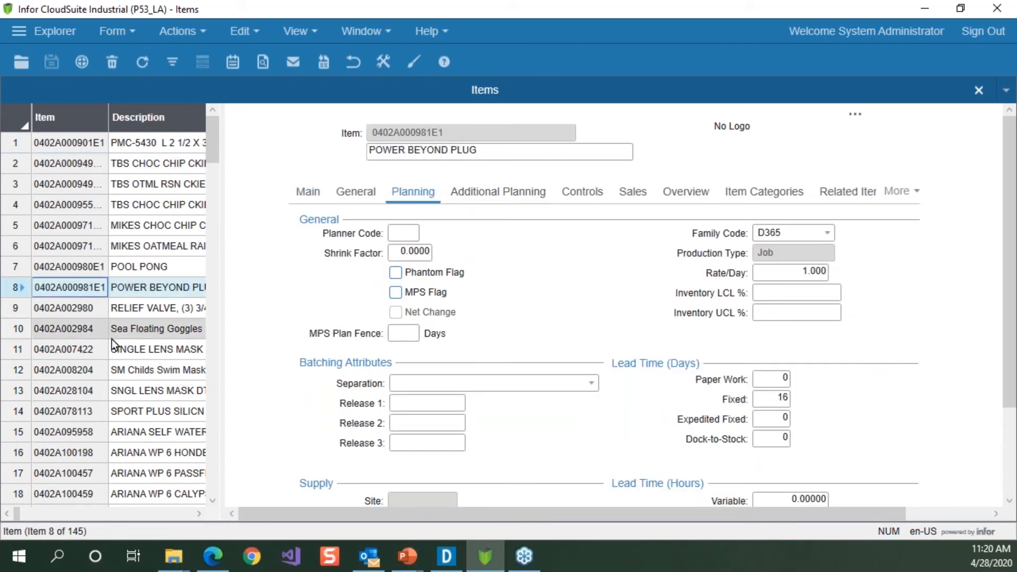
{"action": "left_click", "coordinate": [126, 343]}
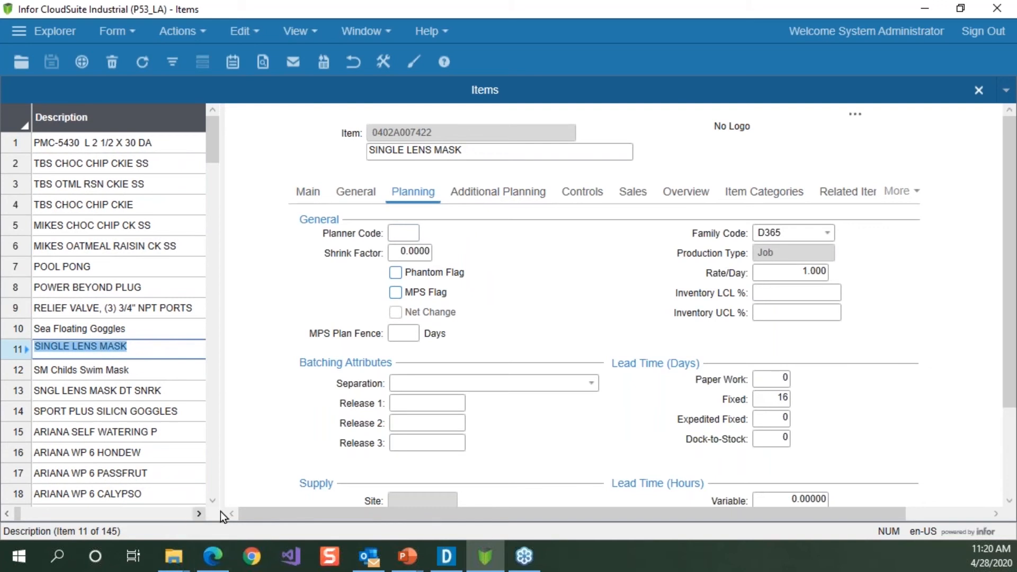
{"action": "left_click", "coordinate": [7, 515]}
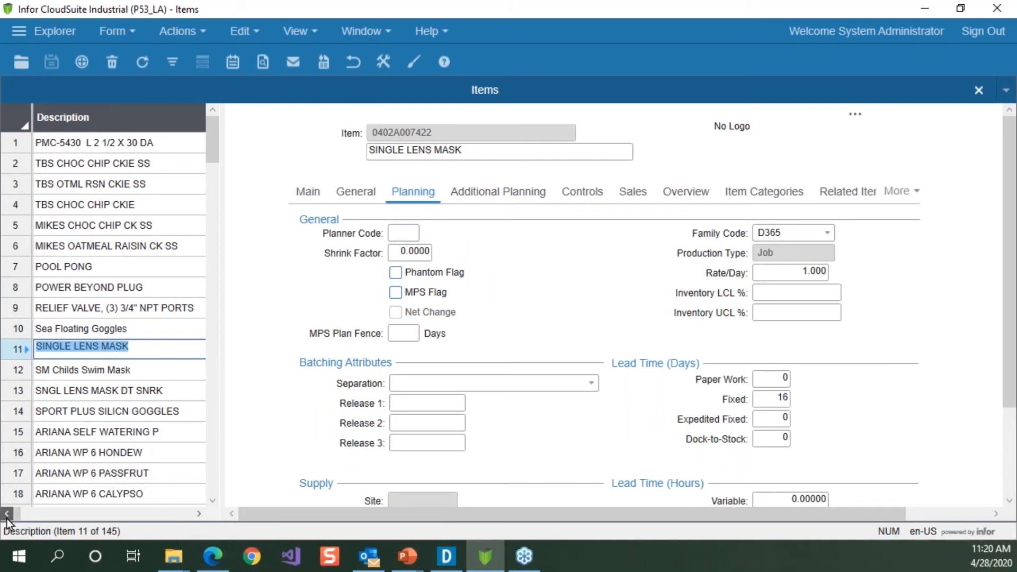
{"action": "left_click", "coordinate": [7, 513]}
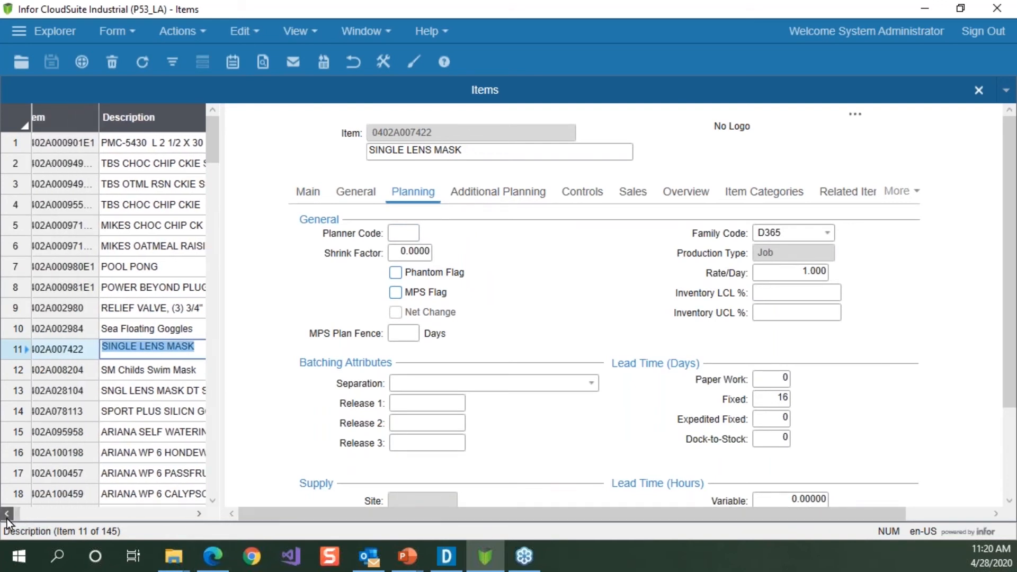
Check the insert progress in DecisionExcelerator and view the DecisionExceleratorOutput folder in File Explorer
{"action": "left_click", "coordinate": [446, 555]}
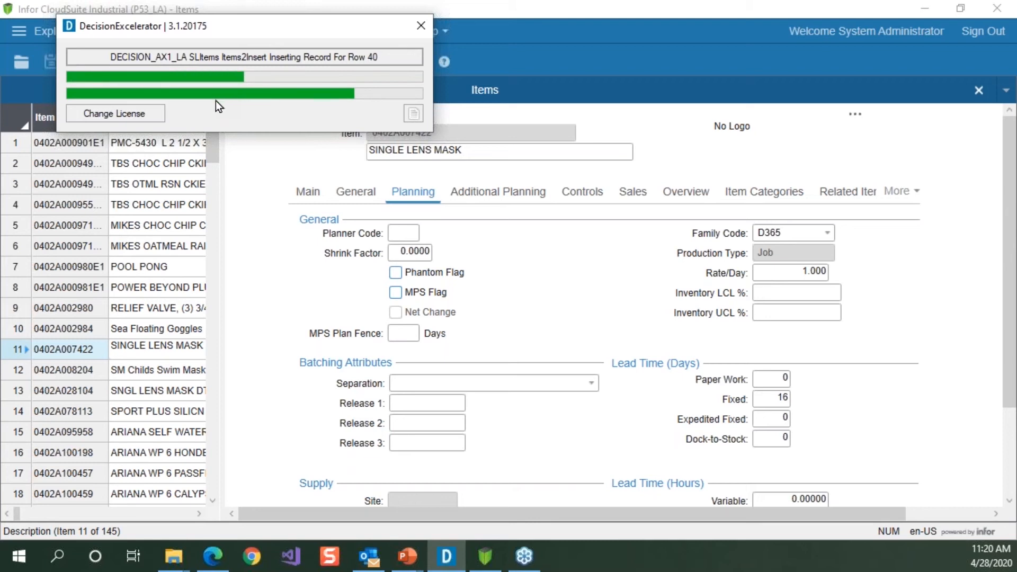
{"action": "left_click", "coordinate": [173, 556]}
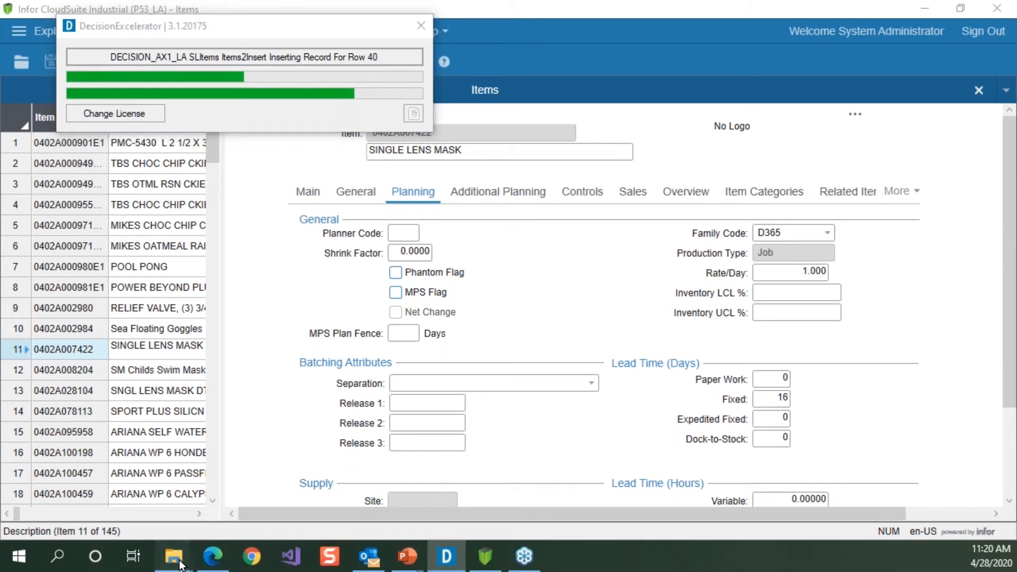
{"action": "mouse_move", "coordinate": [244, 506]}
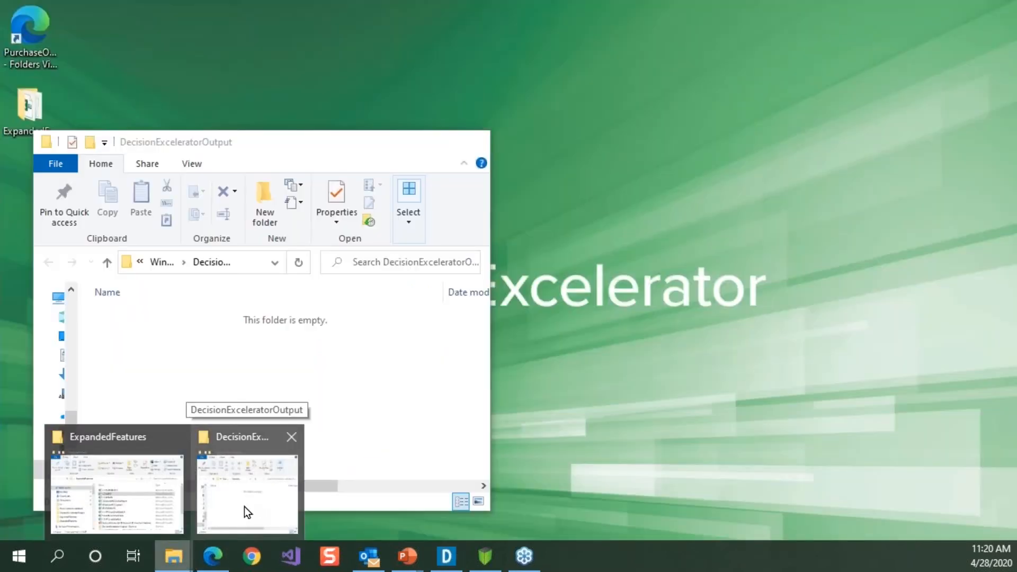
{"action": "left_click", "coordinate": [244, 506]}
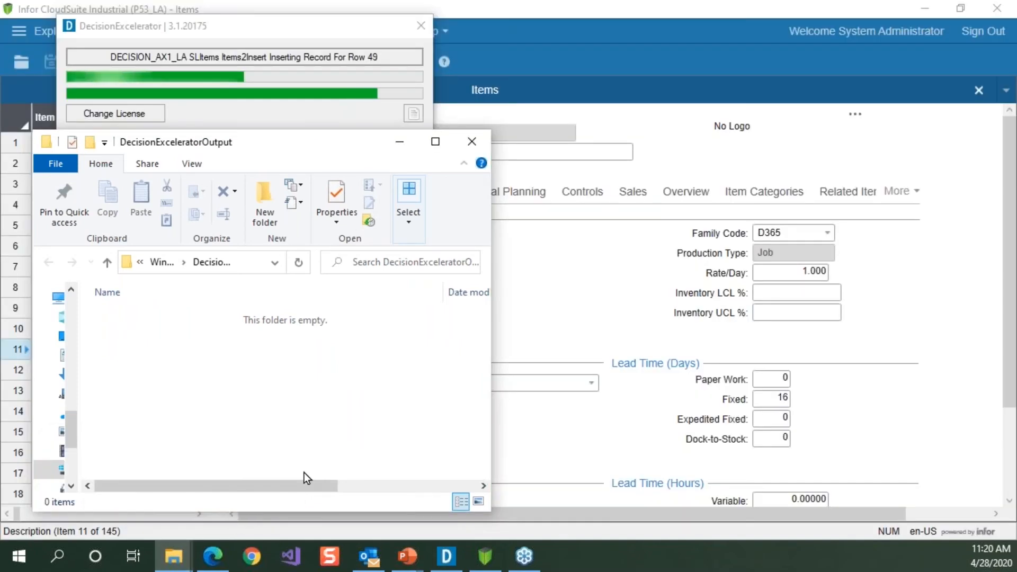
Open the 1.3 UPDATE workbook from the ExpandedFeatures folder and show its ConfigInfo sheet
{"action": "left_click", "coordinate": [177, 555]}
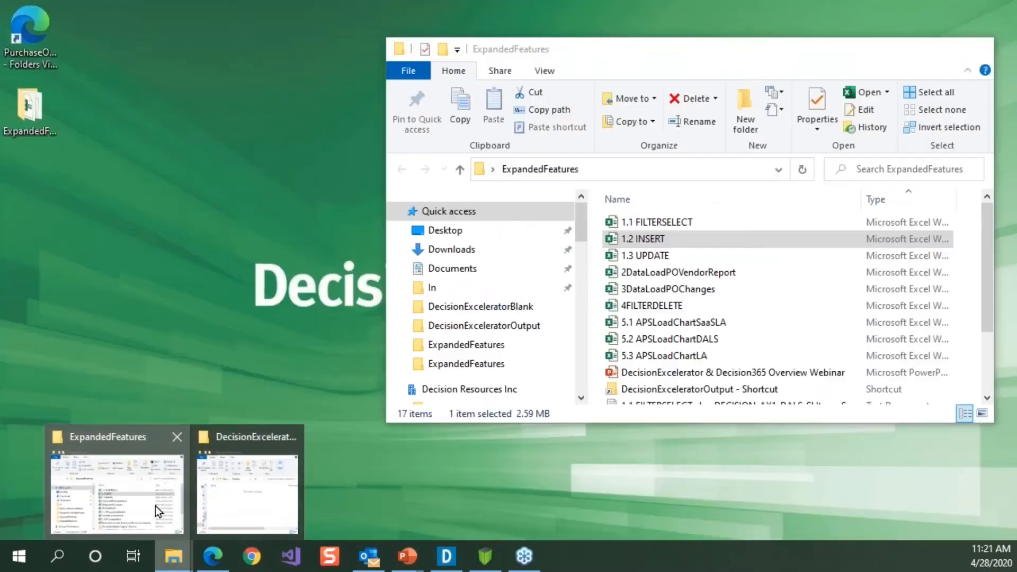
{"action": "left_click", "coordinate": [155, 507]}
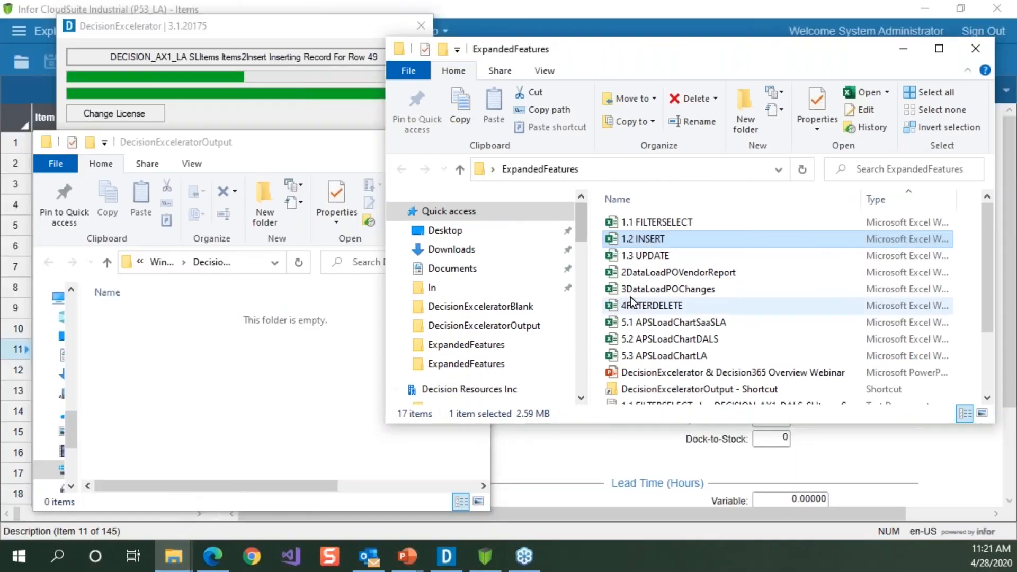
{"action": "left_click", "coordinate": [637, 261]}
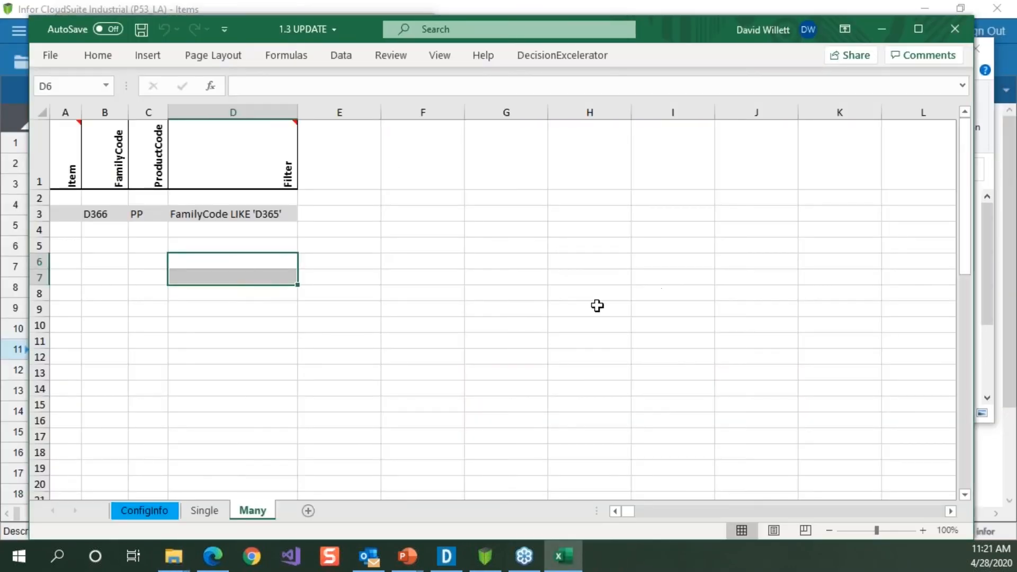
{"action": "left_click", "coordinate": [147, 512]}
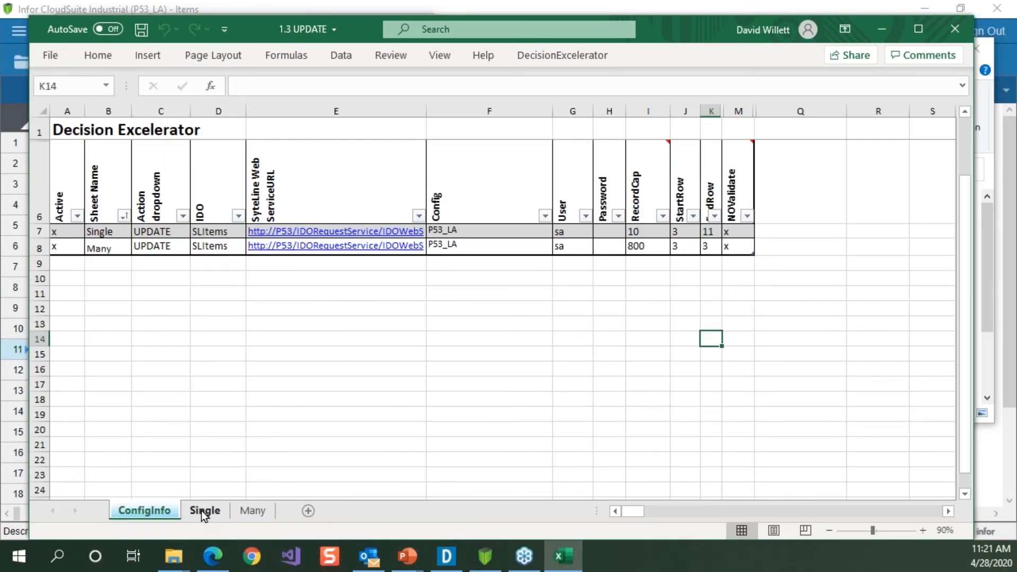
Inspect the first row's Filter formula on the Single sheet, copy item number 0402AH2015-1, and return to ConfigInfo
{"action": "left_click", "coordinate": [205, 511]}
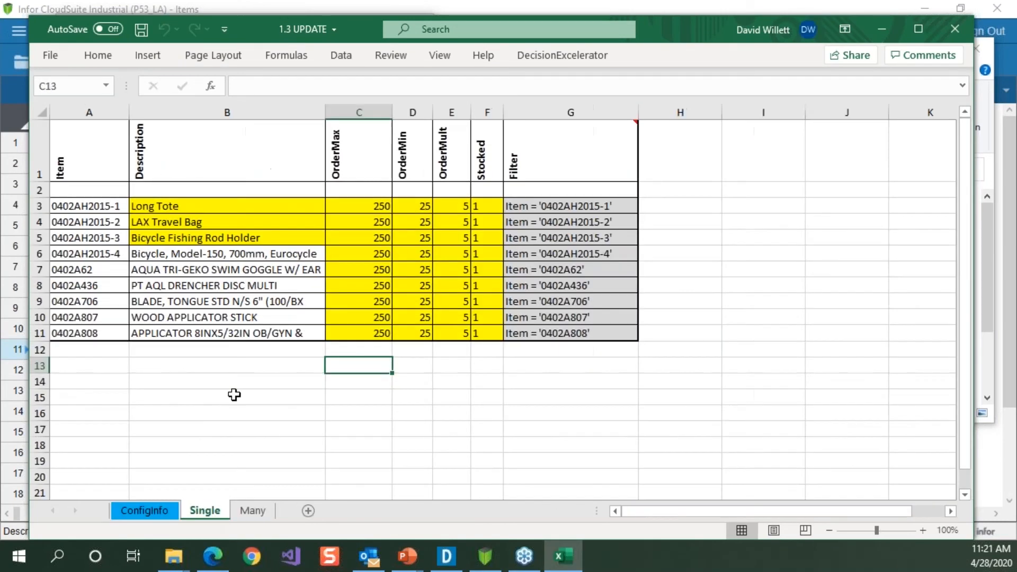
{"action": "left_click", "coordinate": [577, 207]}
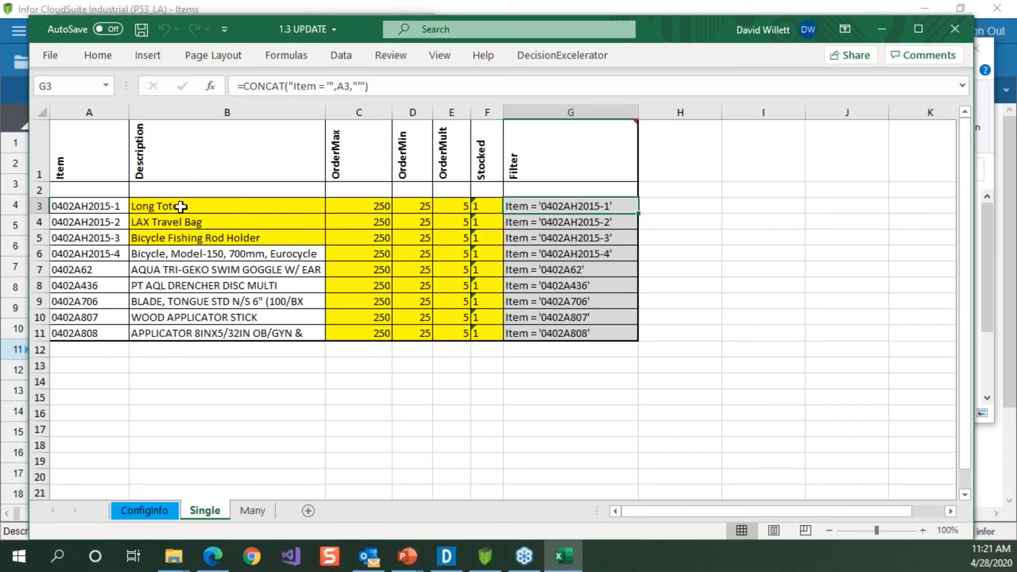
{"action": "left_click", "coordinate": [89, 204]}
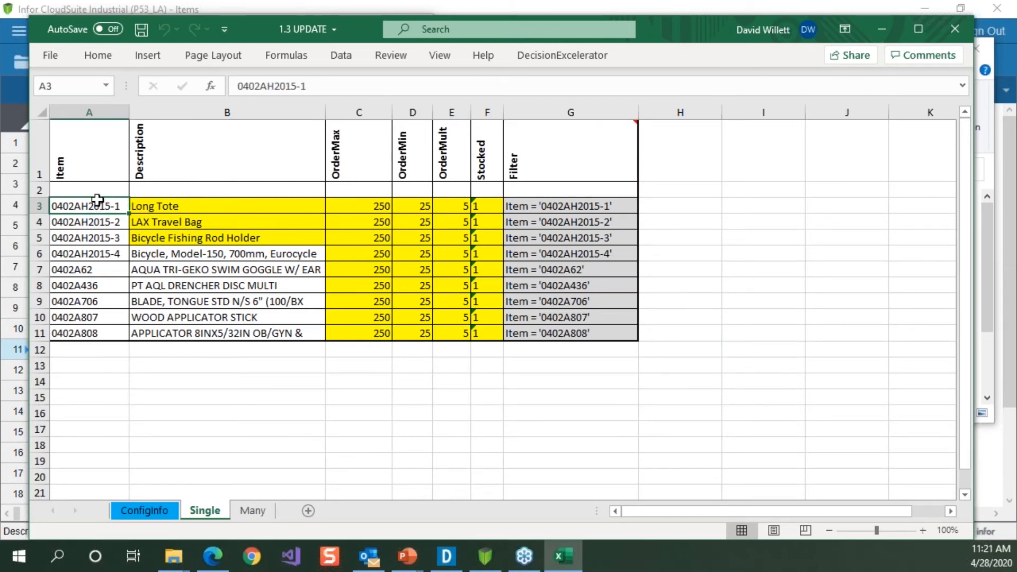
{"action": "key", "text": "ctrl+c"}
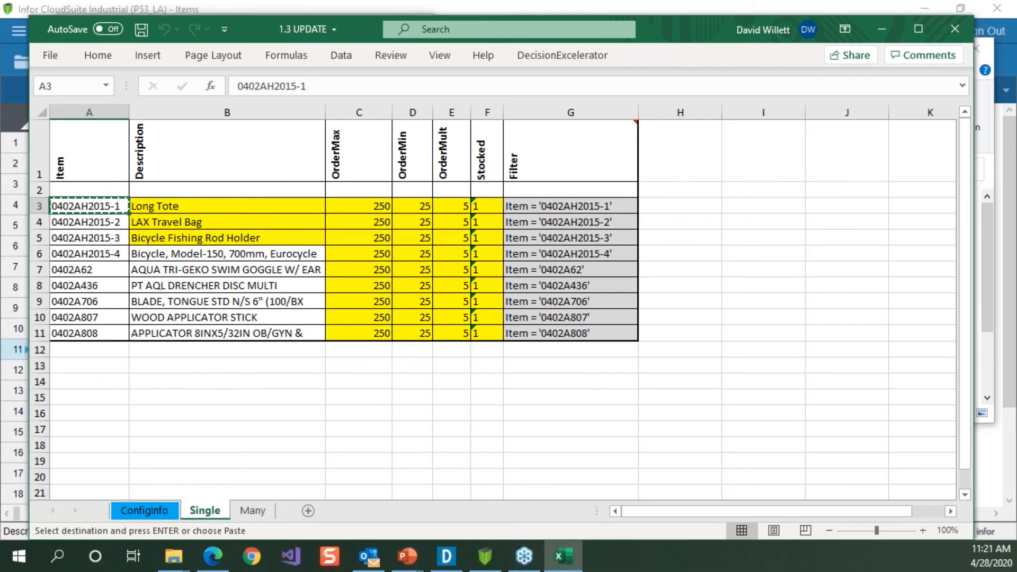
{"action": "left_click", "coordinate": [160, 510]}
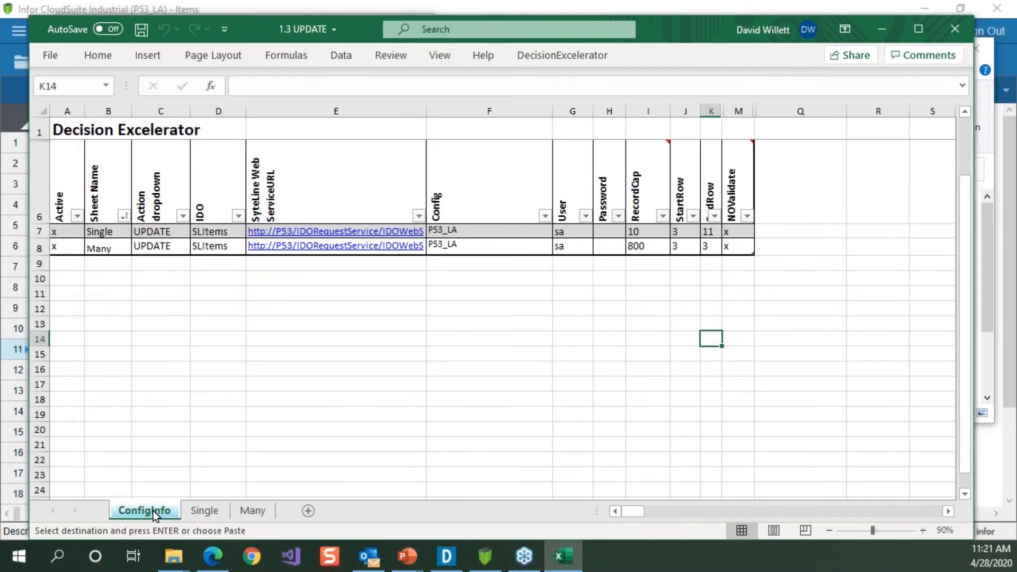
Check the Single row's Config setting in the UPDATE workbook and look up item 0402AH2015-1 in CloudSuite Industrial's Items form
{"action": "left_click", "coordinate": [464, 231]}
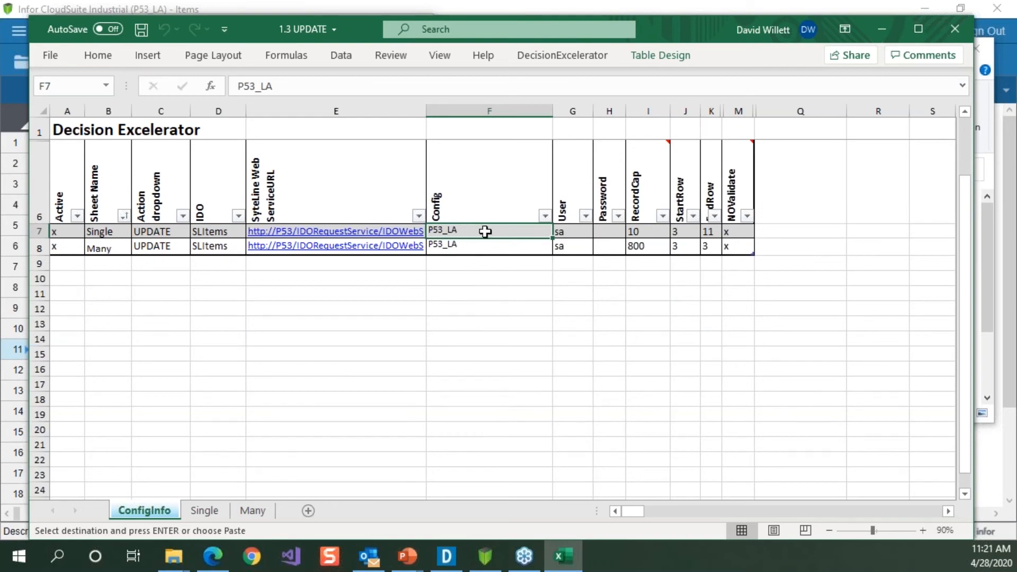
{"action": "left_click", "coordinate": [206, 511]}
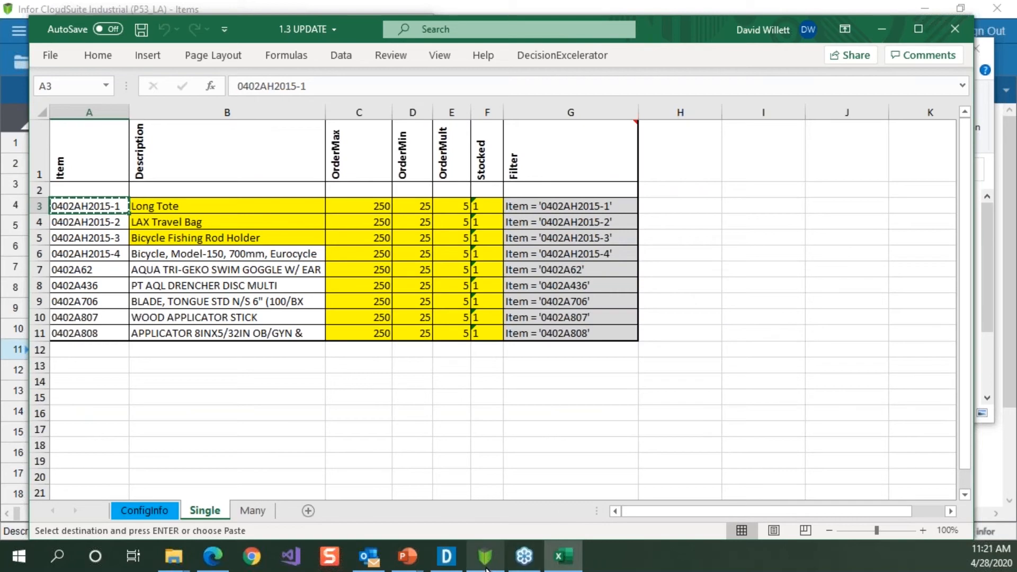
{"action": "left_click", "coordinate": [486, 567]}
{"action": "left_click", "coordinate": [173, 63]}
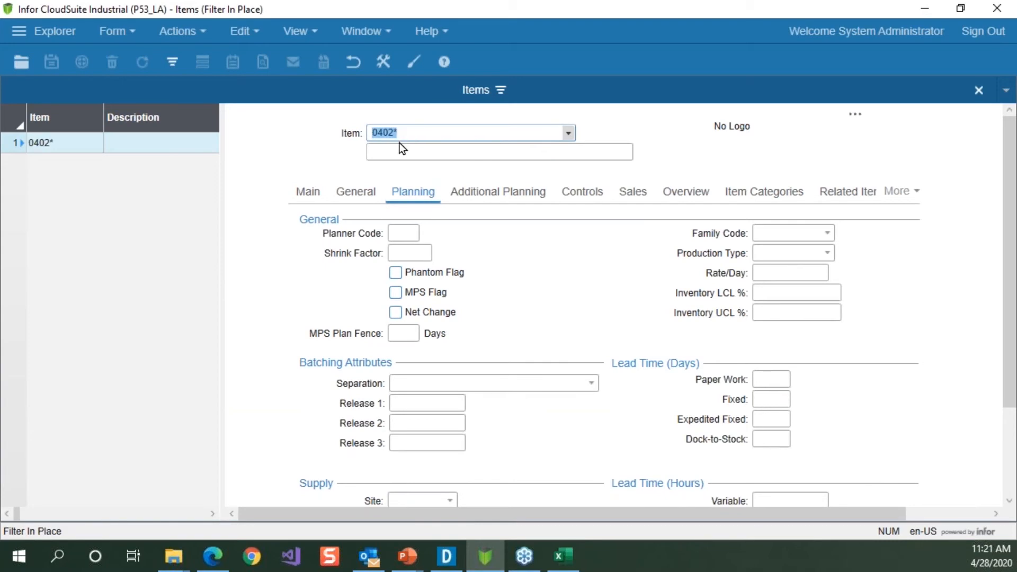
{"action": "key", "text": "ctrl+v"}
{"action": "key", "text": "F4"}
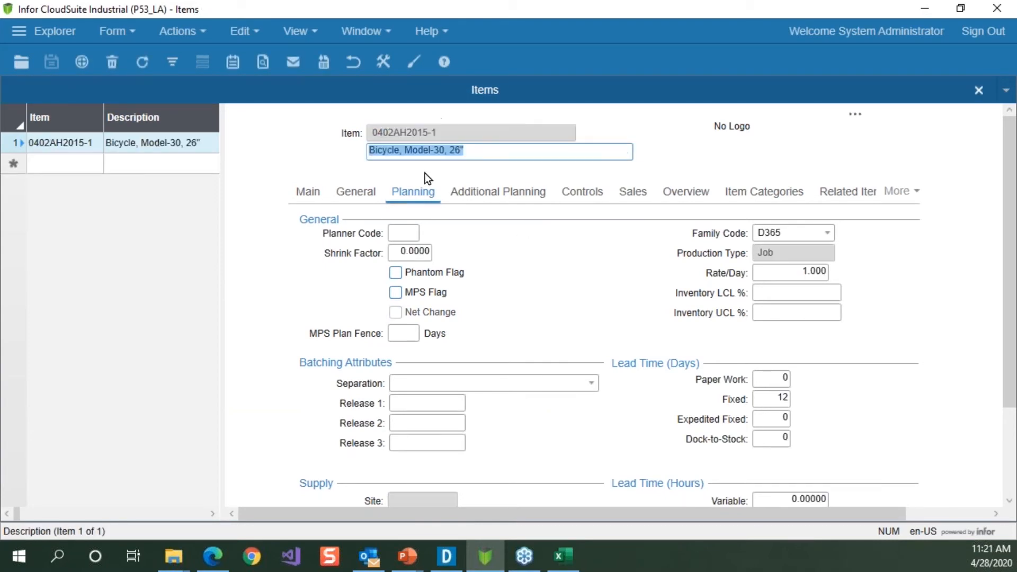
Inspect the Filter, FamilyCode and ProductCode cells on the Many sheet of the 1.3 UPDATE workbook in Excel
{"action": "left_click", "coordinate": [563, 556]}
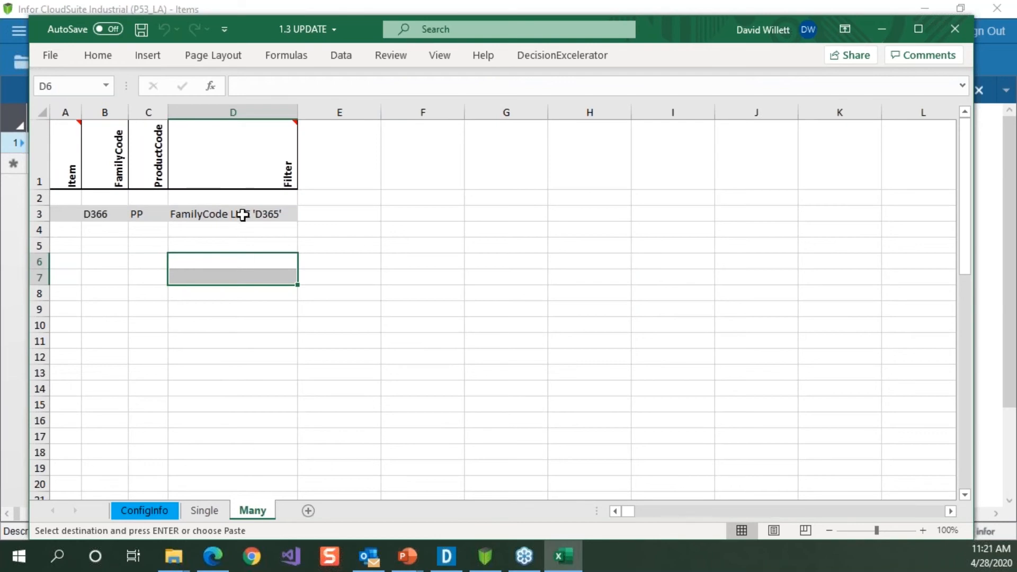
{"action": "left_click", "coordinate": [259, 212]}
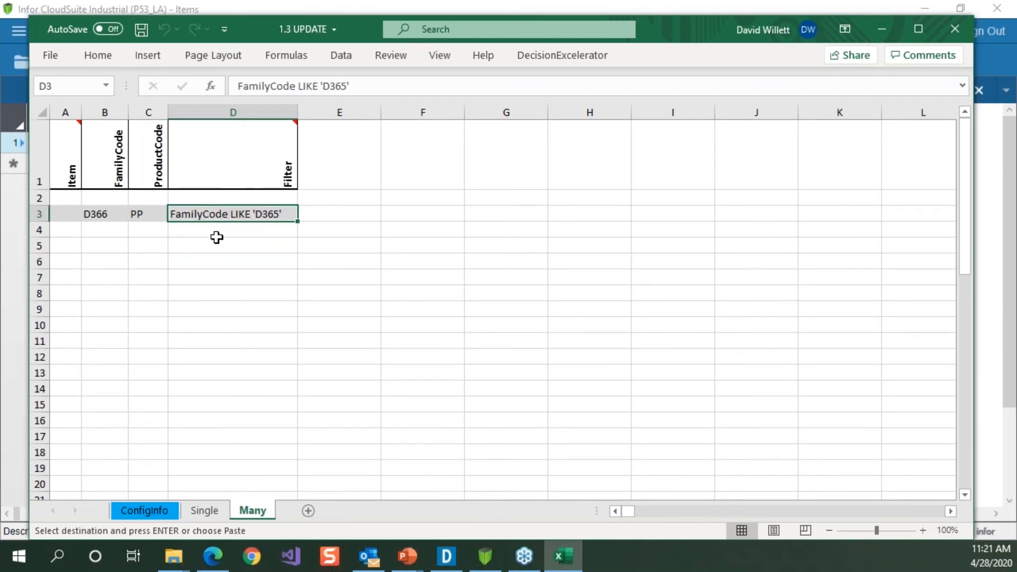
{"action": "left_click", "coordinate": [86, 210]}
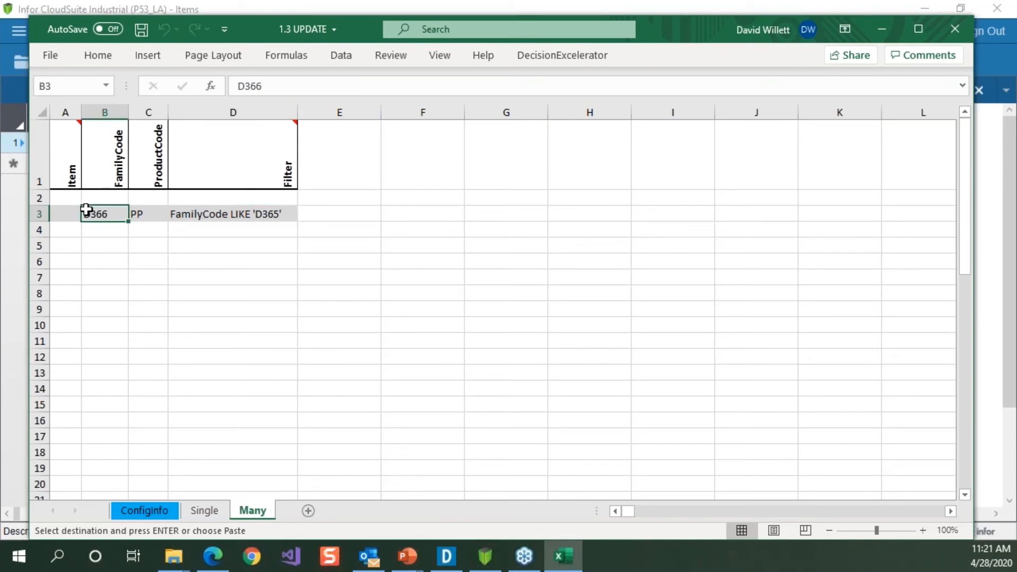
{"action": "left_click", "coordinate": [150, 214]}
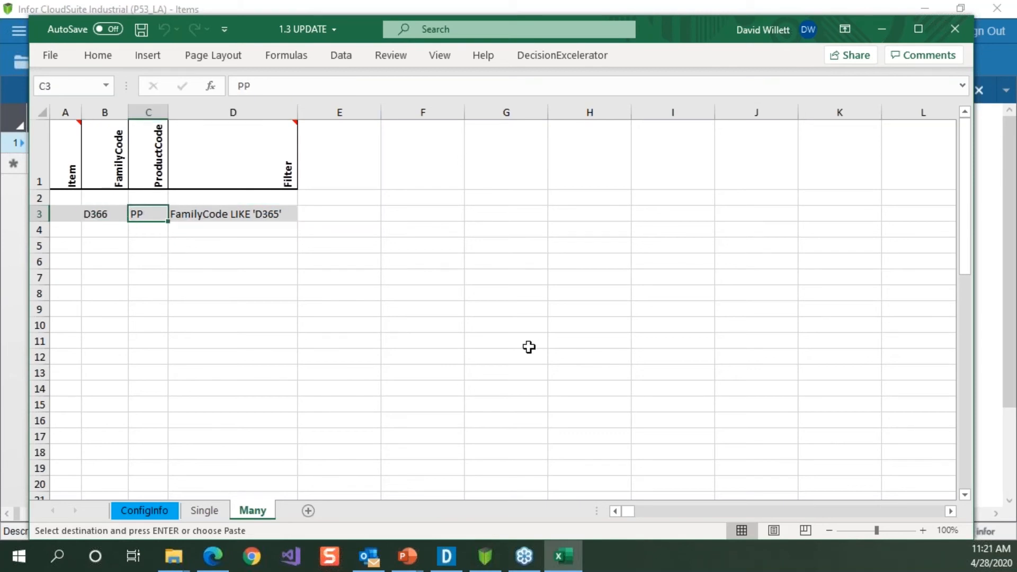
Close the UPDATE workbook and run 1.3 UPDATE as the Excel data file in DecisionExcelerator
{"action": "left_click", "coordinate": [955, 29]}
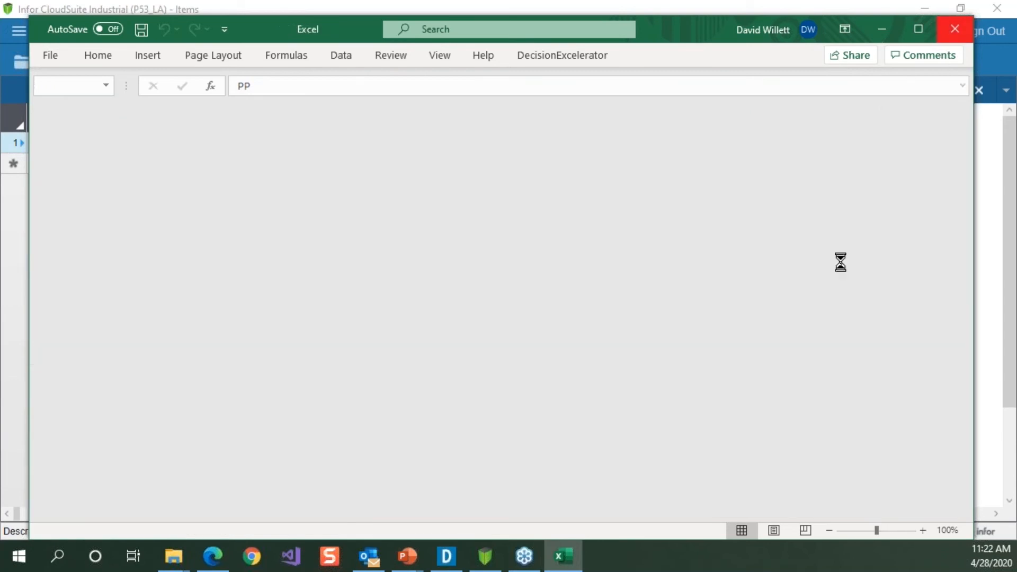
{"action": "left_click", "coordinate": [444, 555]}
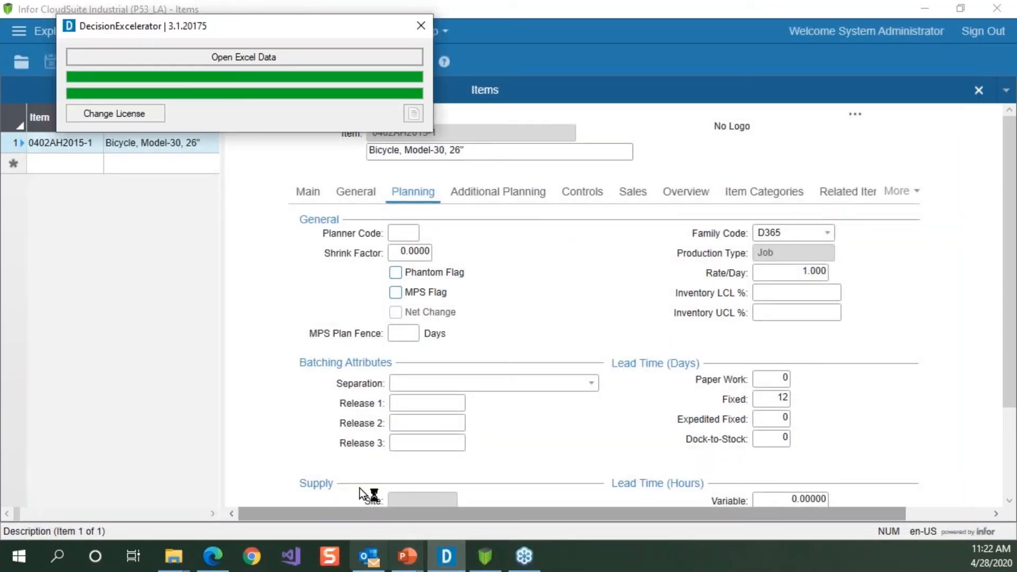
{"action": "left_click", "coordinate": [214, 58]}
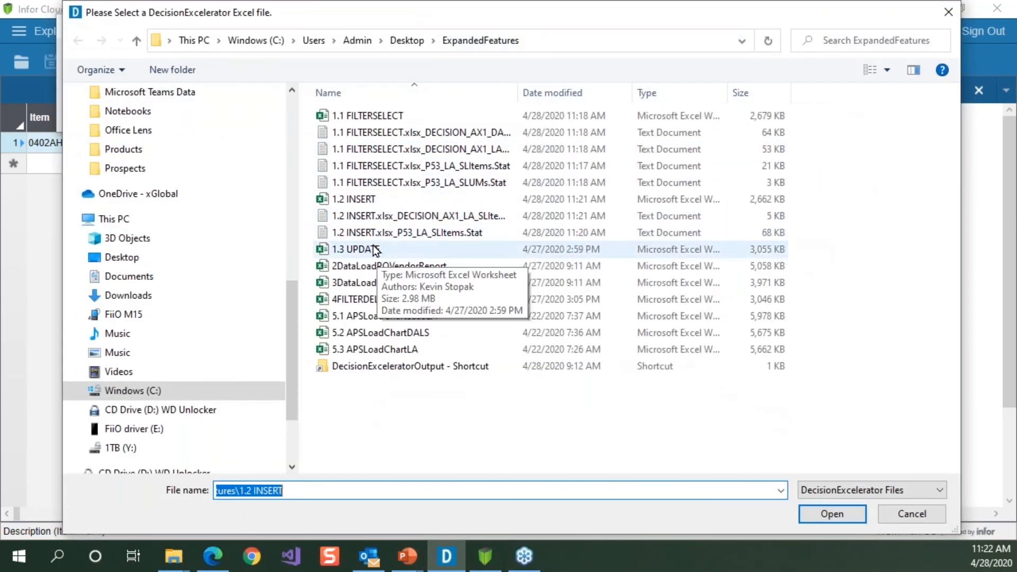
{"action": "double_click", "coordinate": [372, 250]}
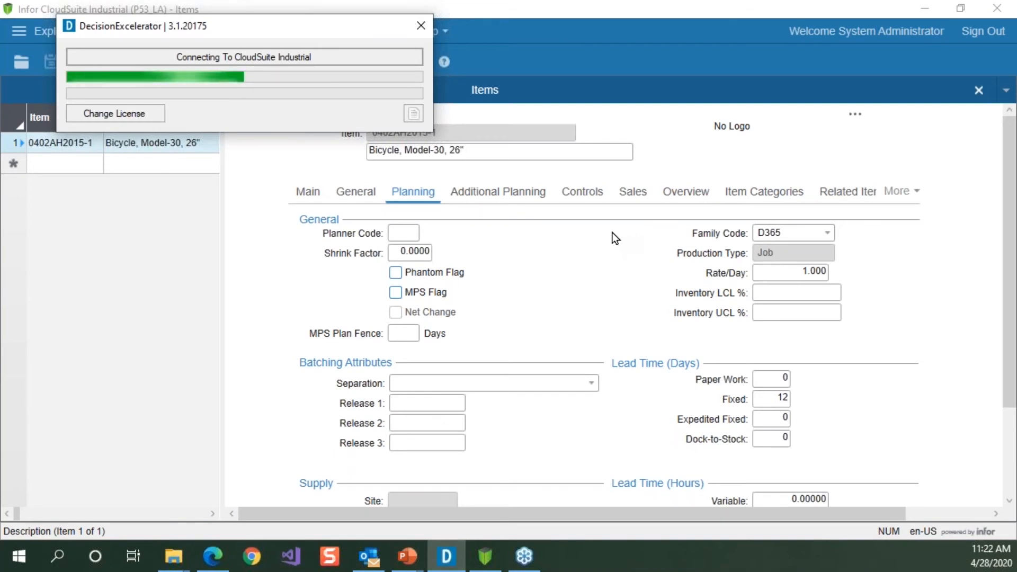
Re-query item 0402AH2015-1 in CloudSuite Industrial's Items form, and filter the item list by numbers starting with 0402
{"action": "left_click", "coordinate": [580, 35]}
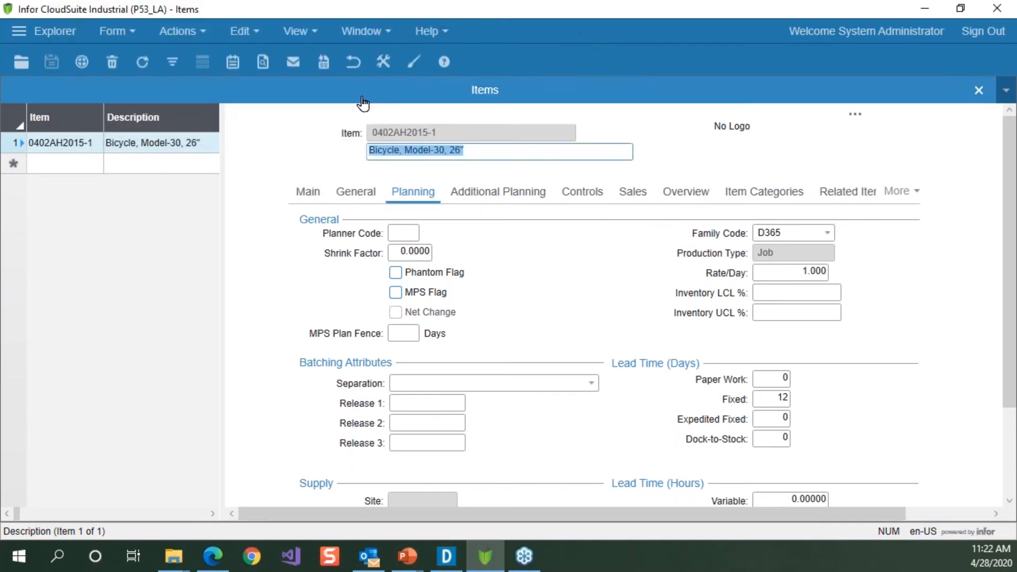
{"action": "left_click", "coordinate": [169, 59]}
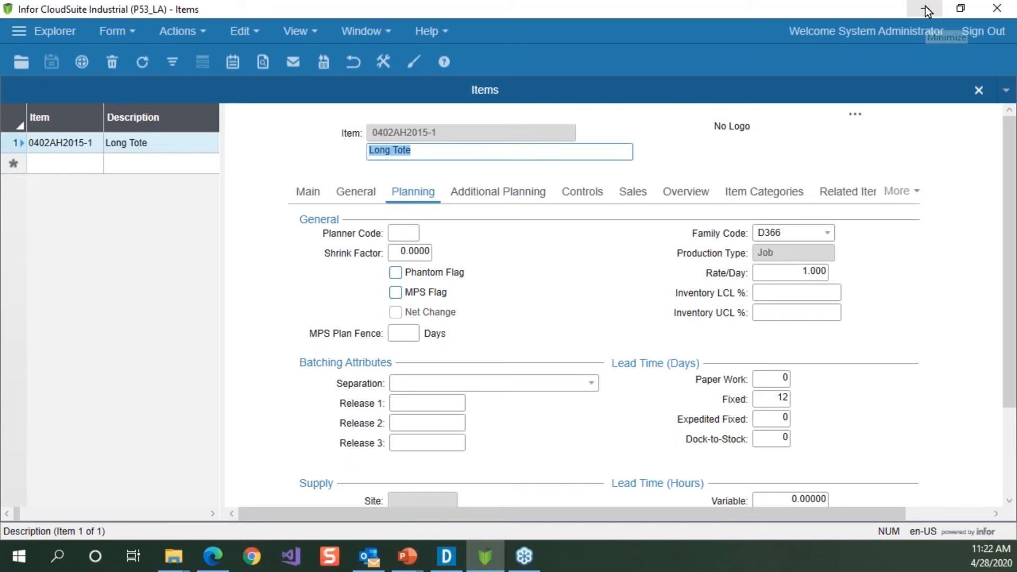
{"action": "left_click", "coordinate": [179, 64]}
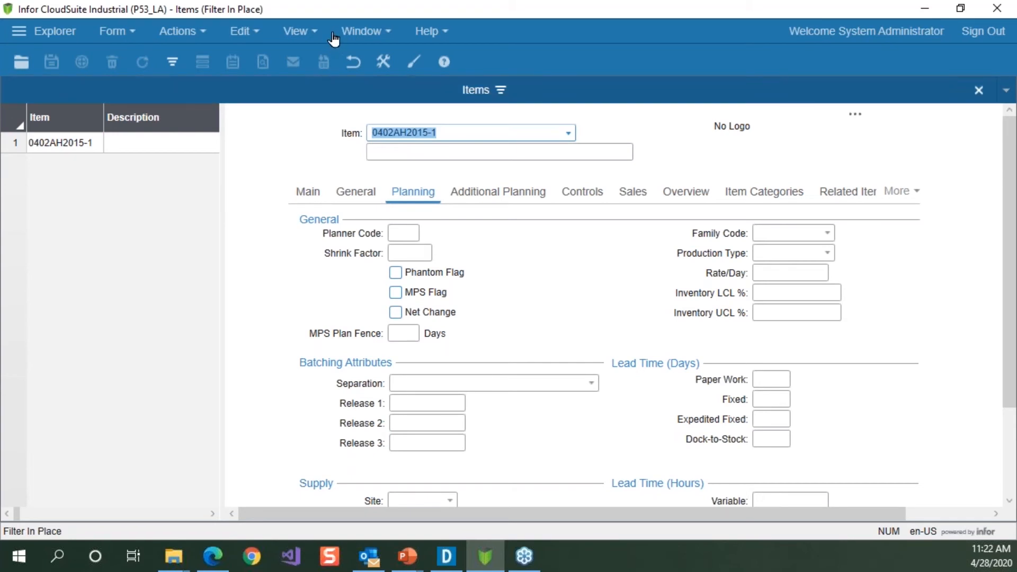
{"action": "key", "text": "Delete"}
{"action": "left_click", "coordinate": [392, 126]}
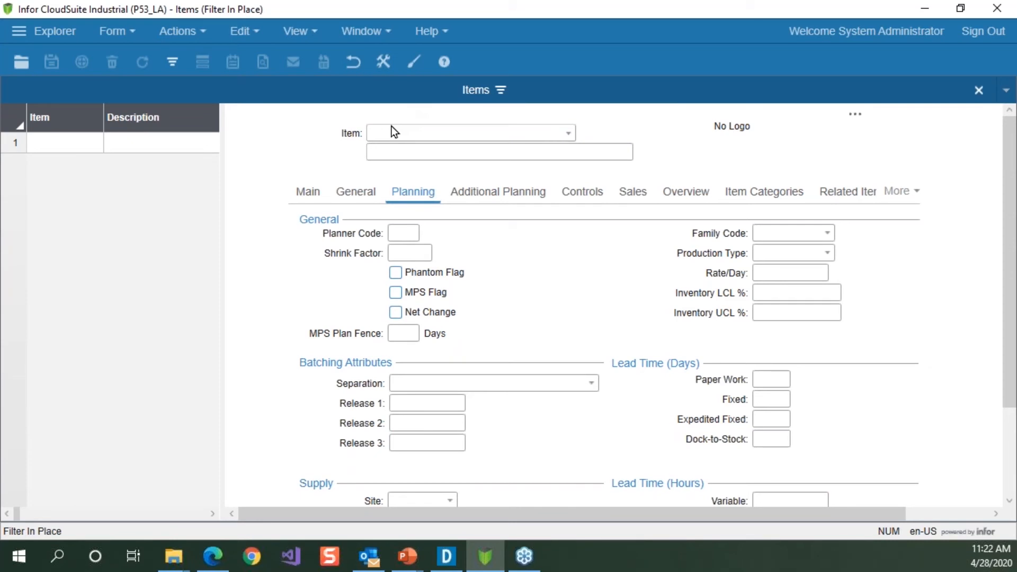
{"action": "left_click", "coordinate": [424, 130]}
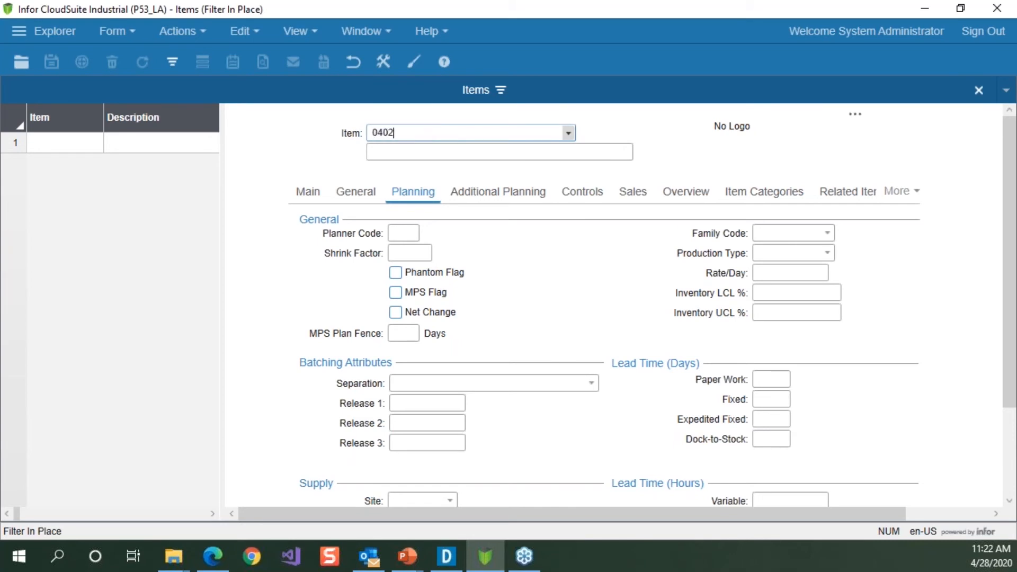
{"action": "key", "text": "F4"}
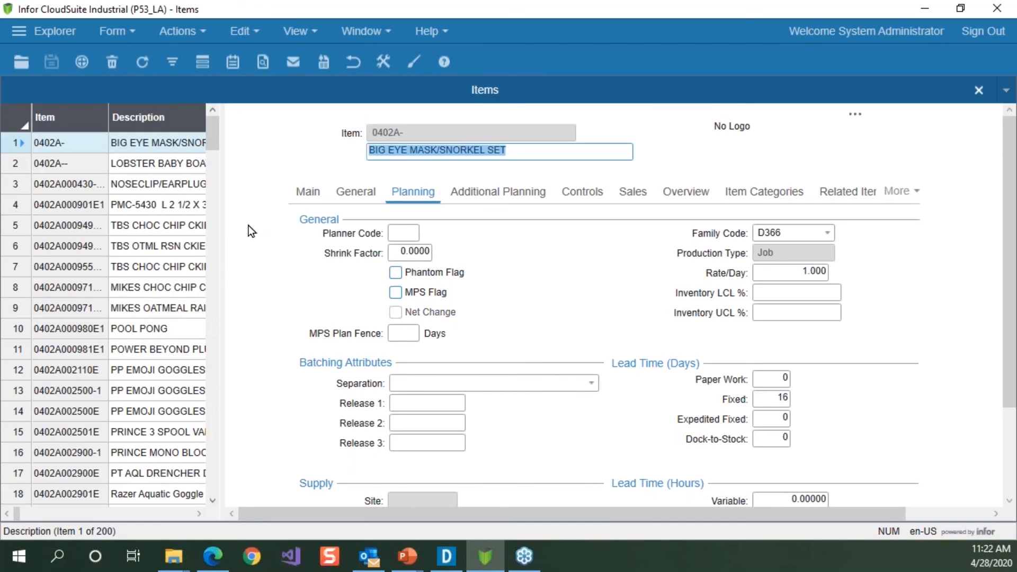
Review the main data, including the product code, for several of the filtered 0402 items
{"action": "left_click", "coordinate": [306, 195]}
{"action": "left_click", "coordinate": [99, 224]}
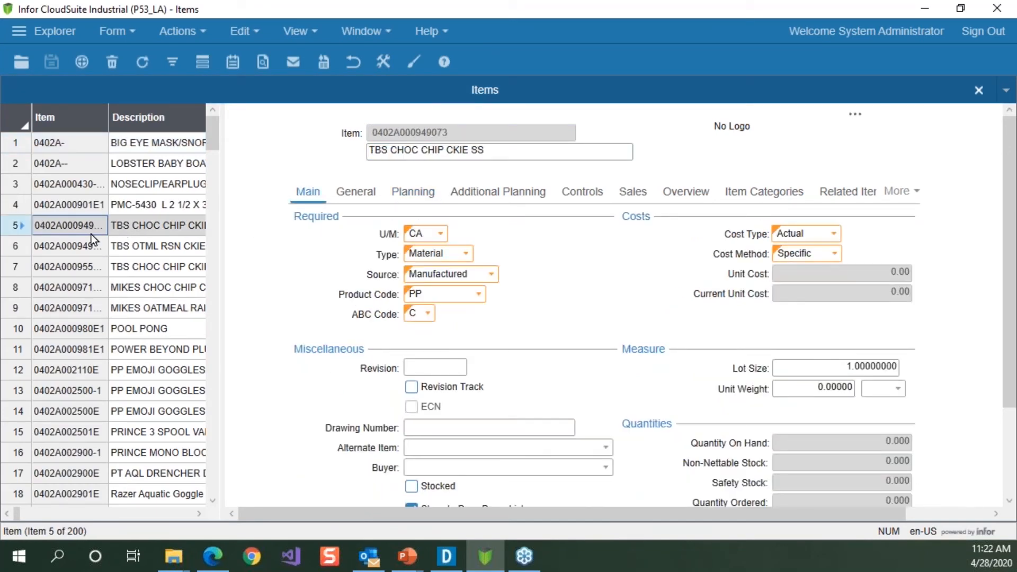
{"action": "left_click", "coordinate": [96, 285]}
{"action": "left_click", "coordinate": [89, 349]}
{"action": "left_click", "coordinate": [84, 398]}
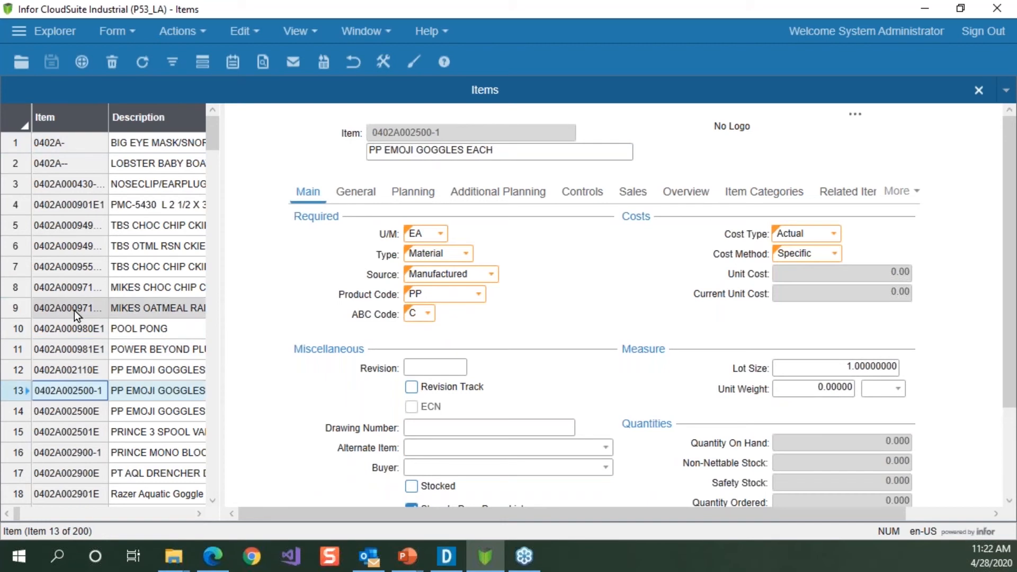
{"action": "left_click", "coordinate": [74, 309]}
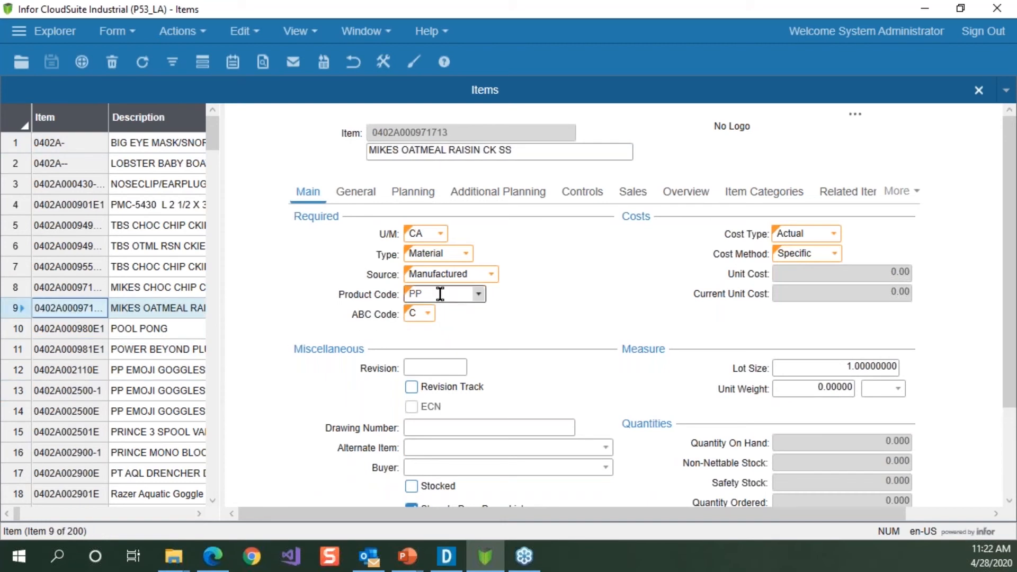
Review the planning data, especially the family code, for several of the updated items
{"action": "left_click", "coordinate": [416, 193]}
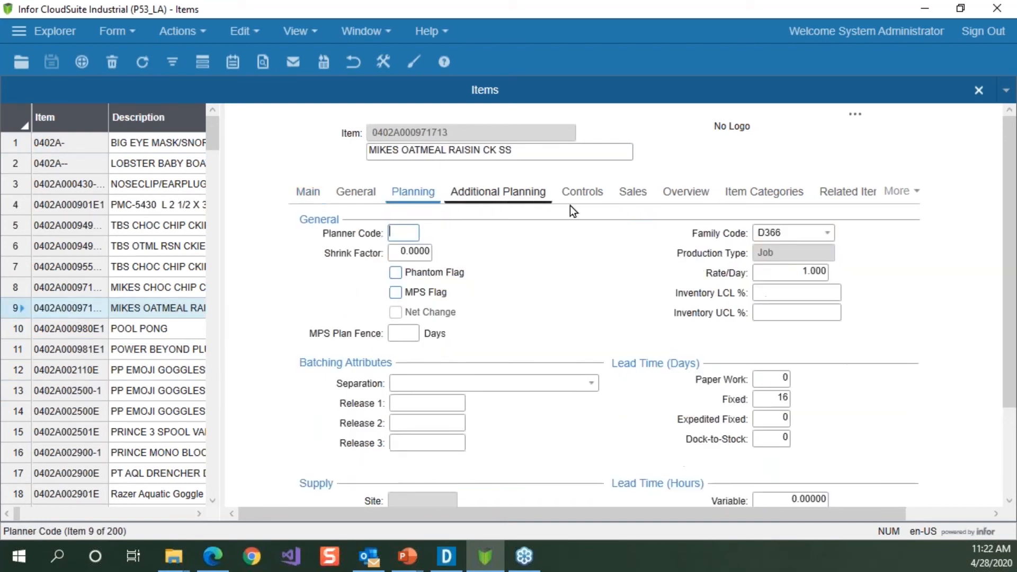
{"action": "left_click", "coordinate": [87, 223]}
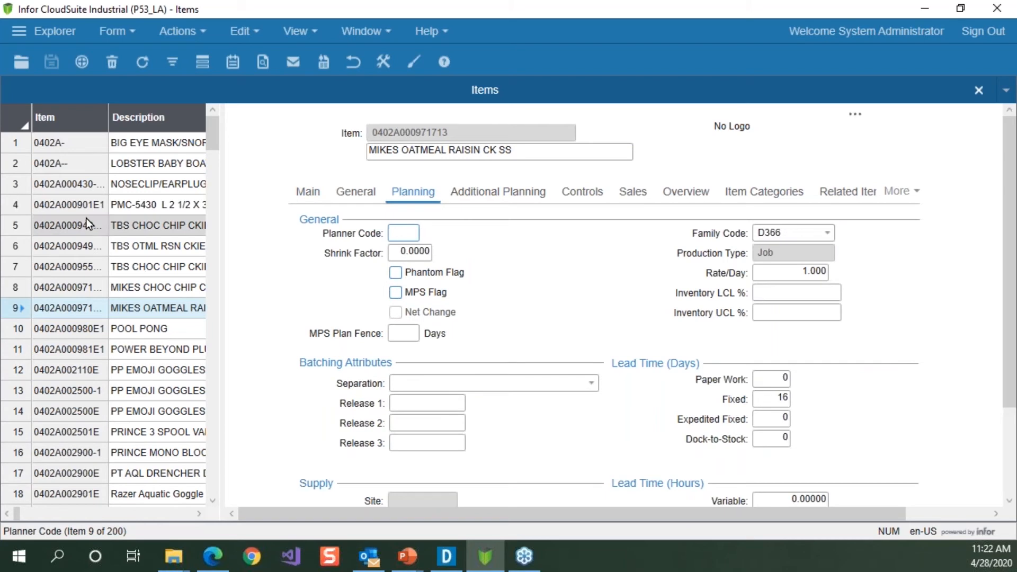
{"action": "left_click", "coordinate": [73, 328]}
{"action": "left_click", "coordinate": [71, 368]}
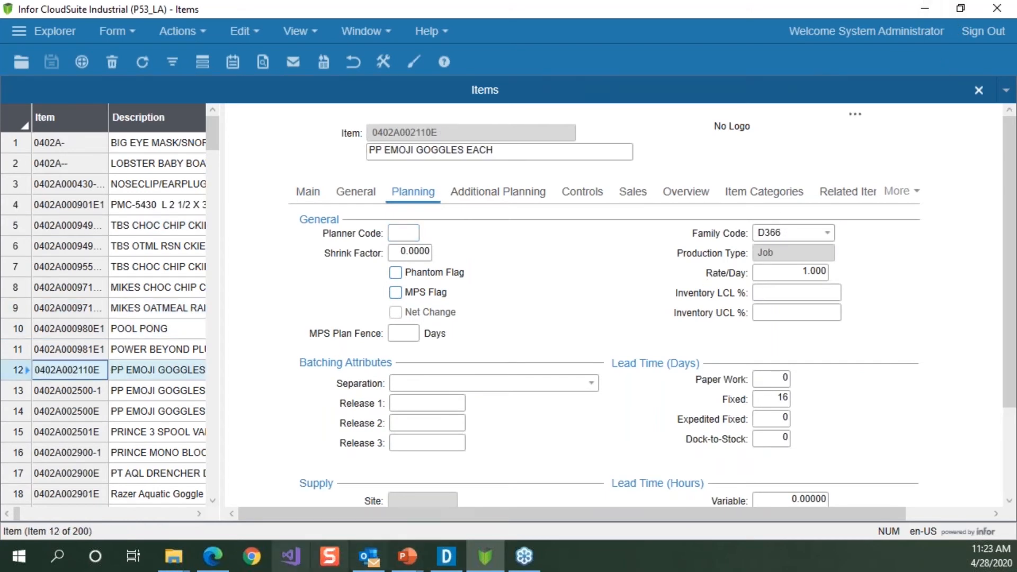
Open the 2DataLoadPOVendorReport workbook from the ExpandedFeatures folder and close CloudSuite Industrial
{"action": "left_click", "coordinate": [446, 556]}
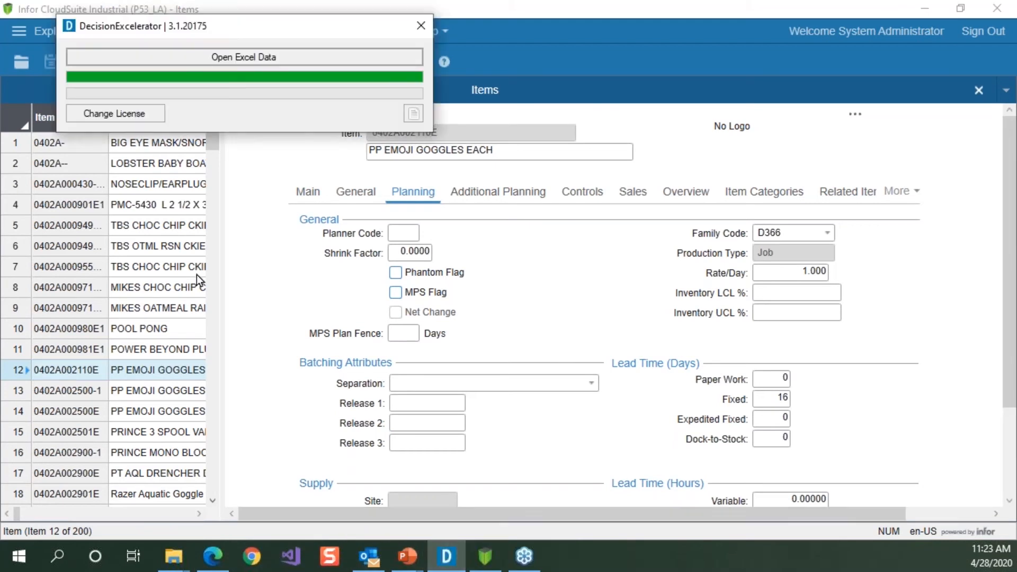
{"action": "left_click", "coordinate": [173, 556]}
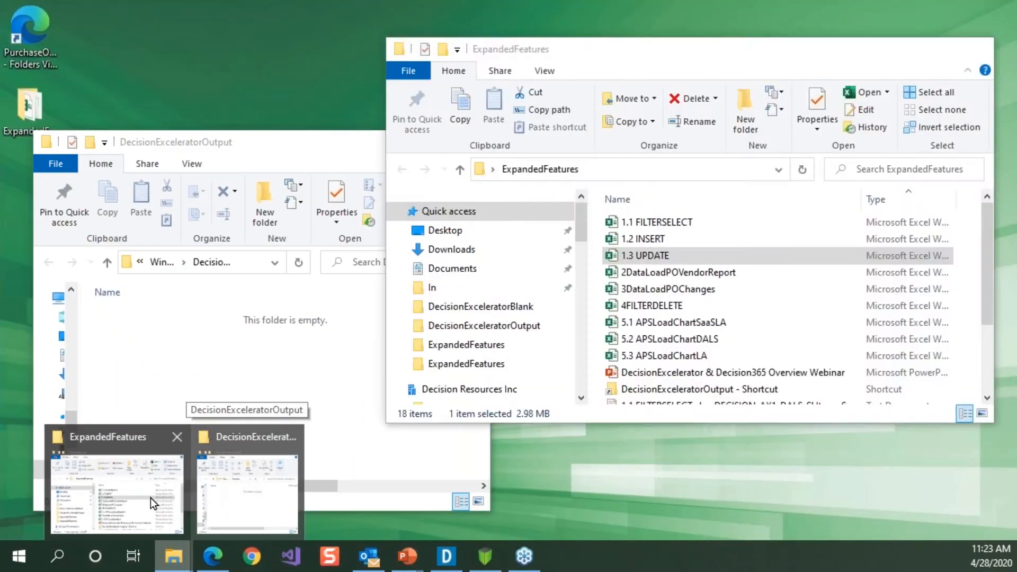
{"action": "left_click", "coordinate": [150, 498]}
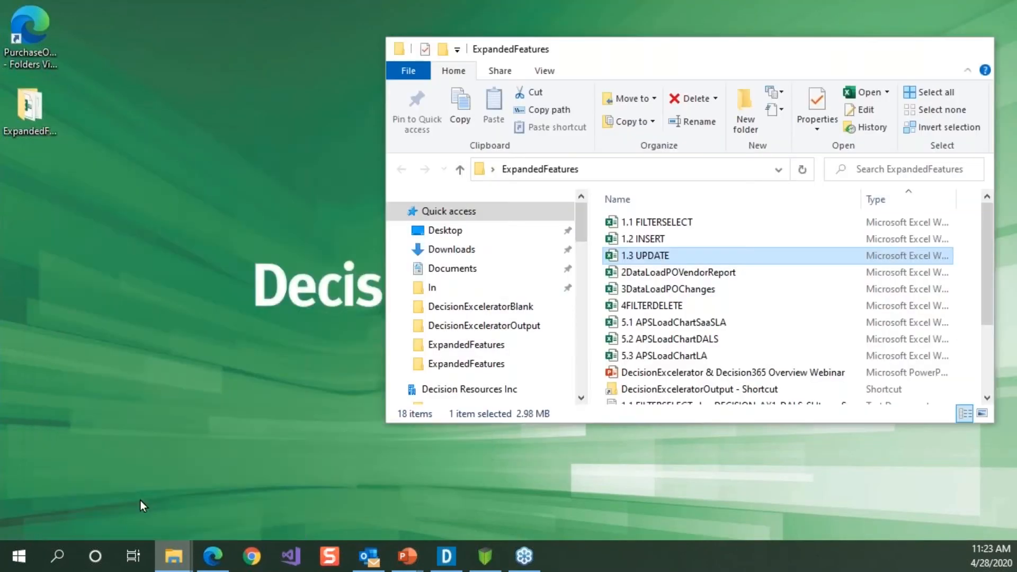
{"action": "left_click", "coordinate": [679, 274]}
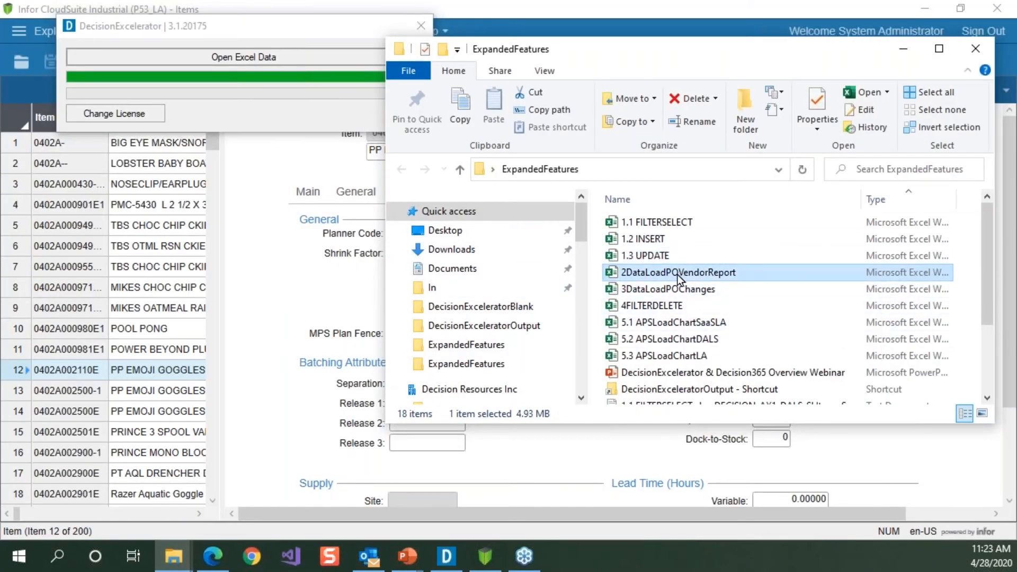
{"action": "double_click", "coordinate": [629, 272]}
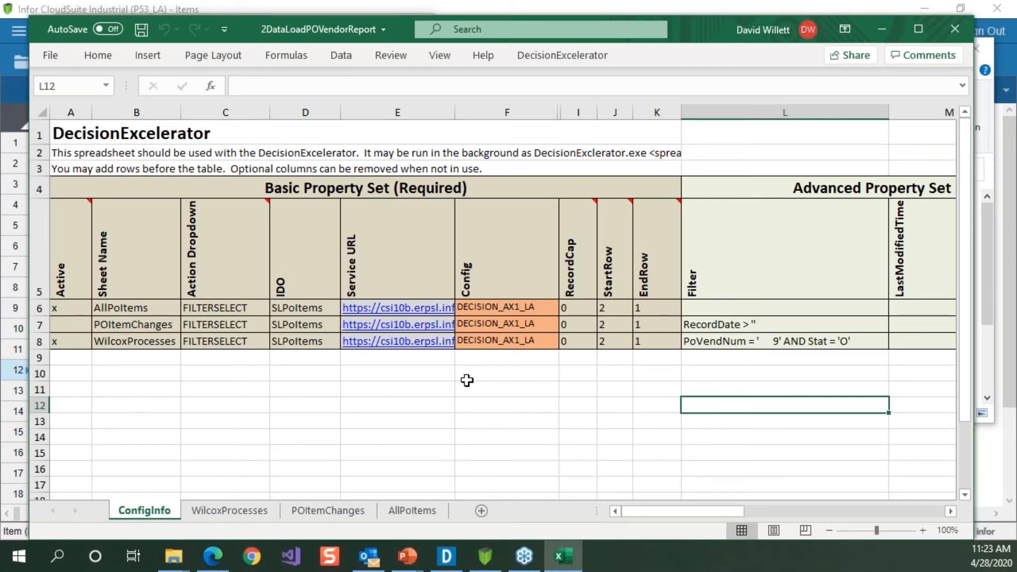
{"action": "left_click", "coordinate": [996, 14]}
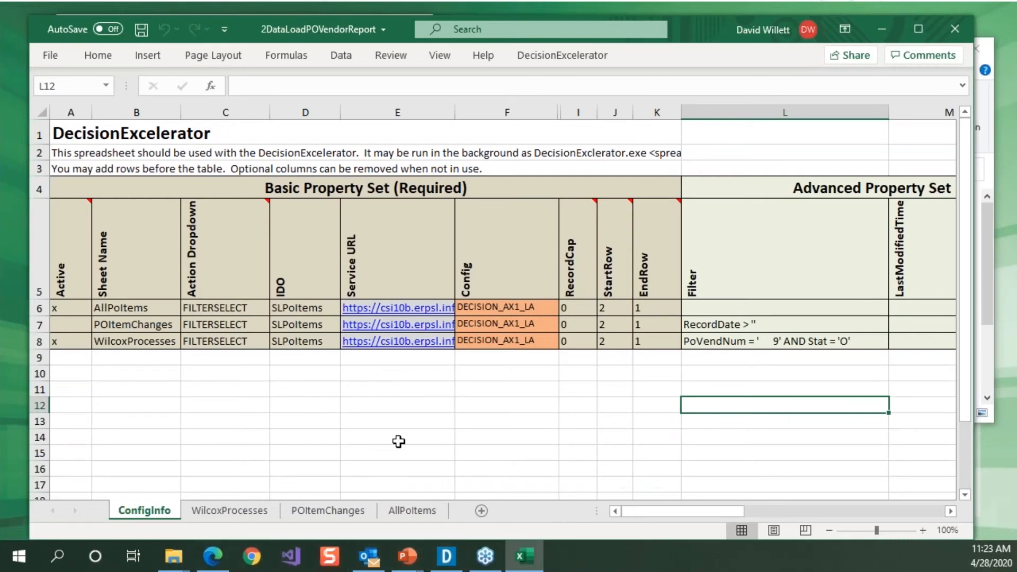
Look through the WilcoxProcesses, POItemChanges and AllPoItems sheets of the PO vendor report workbook
{"action": "left_click", "coordinate": [244, 511]}
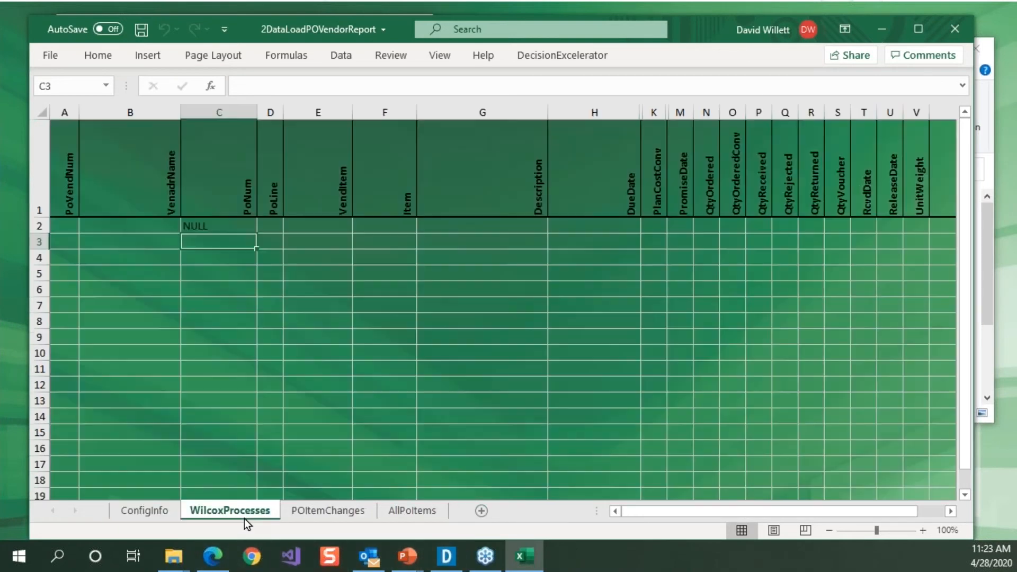
{"action": "left_click", "coordinate": [317, 513]}
{"action": "left_click", "coordinate": [399, 510]}
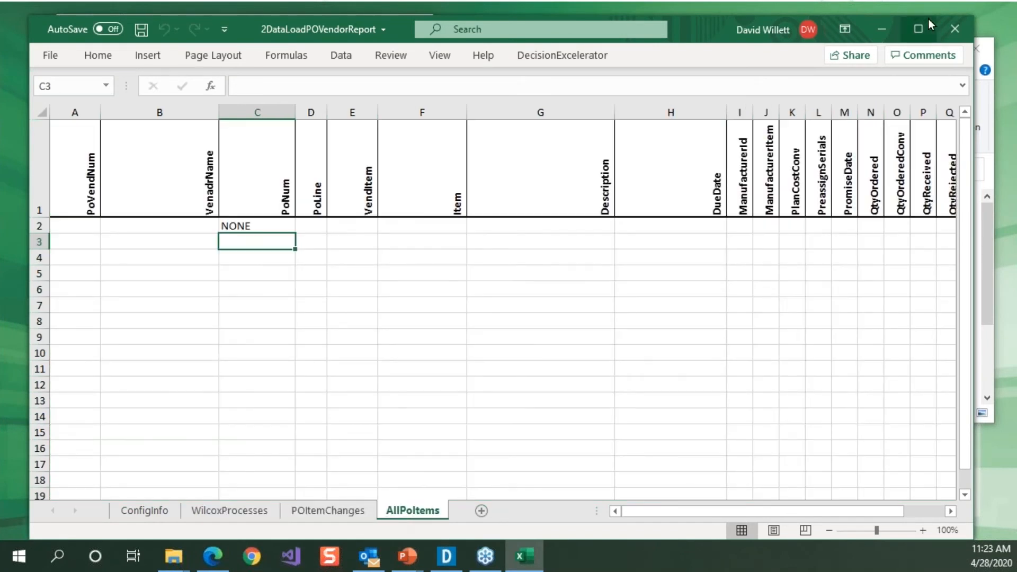
Close the report workbook and load 2DataLoadPOVendorReport from the ExpandedFeatures folder into DecisionExcelerator
{"action": "left_click", "coordinate": [963, 28]}
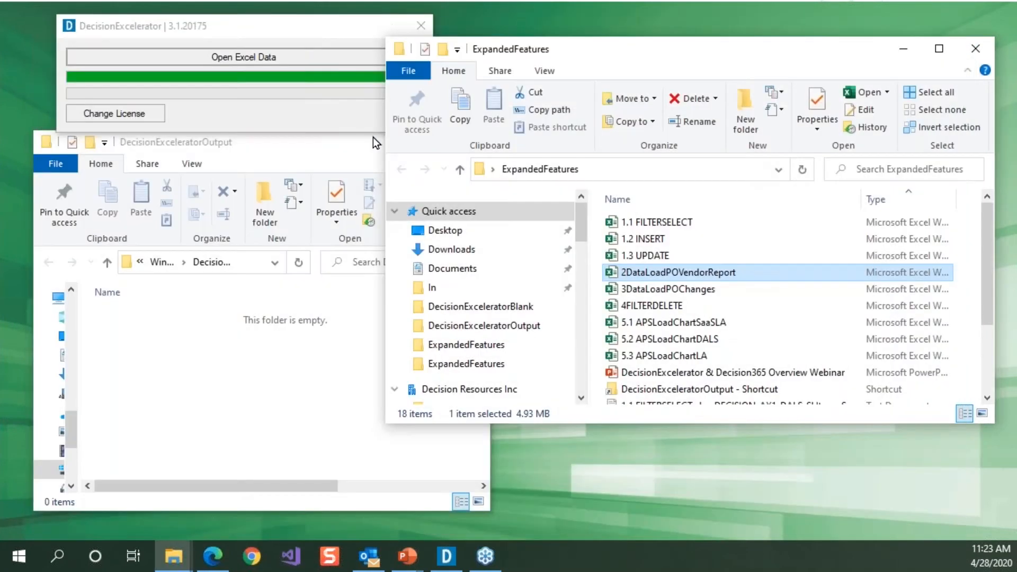
{"action": "left_click", "coordinate": [291, 61]}
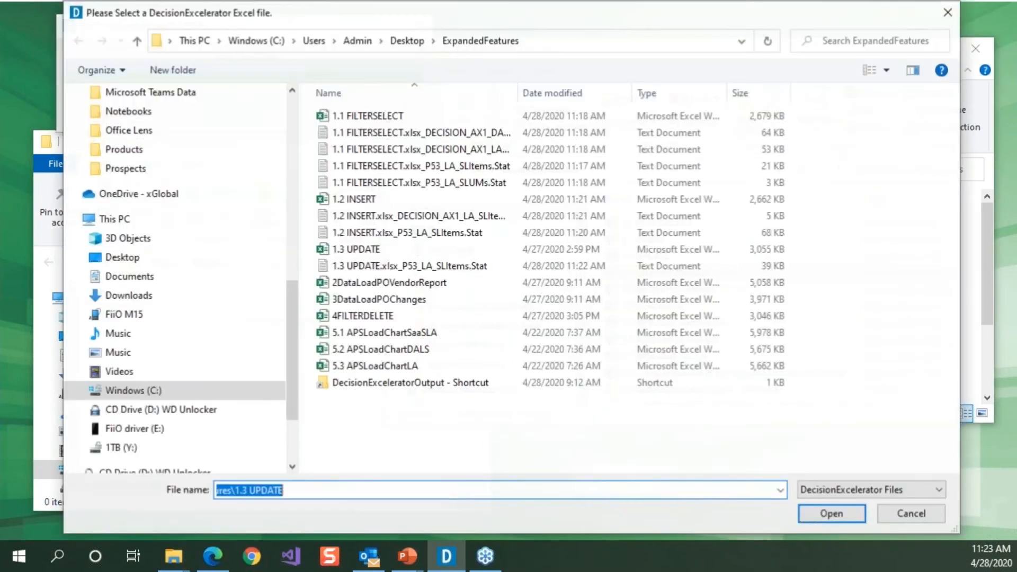
{"action": "left_click", "coordinate": [387, 287]}
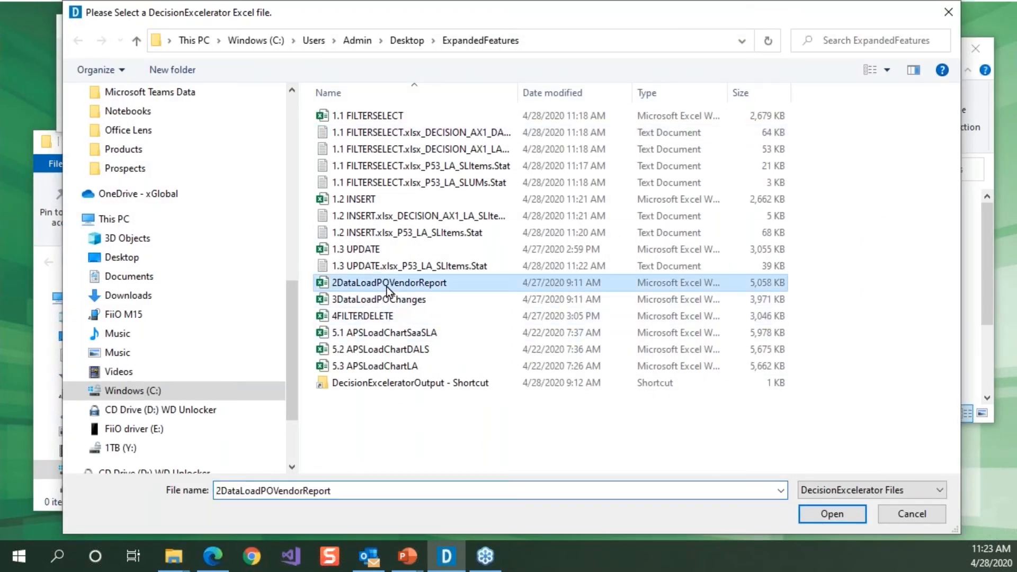
{"action": "double_click", "coordinate": [387, 287]}
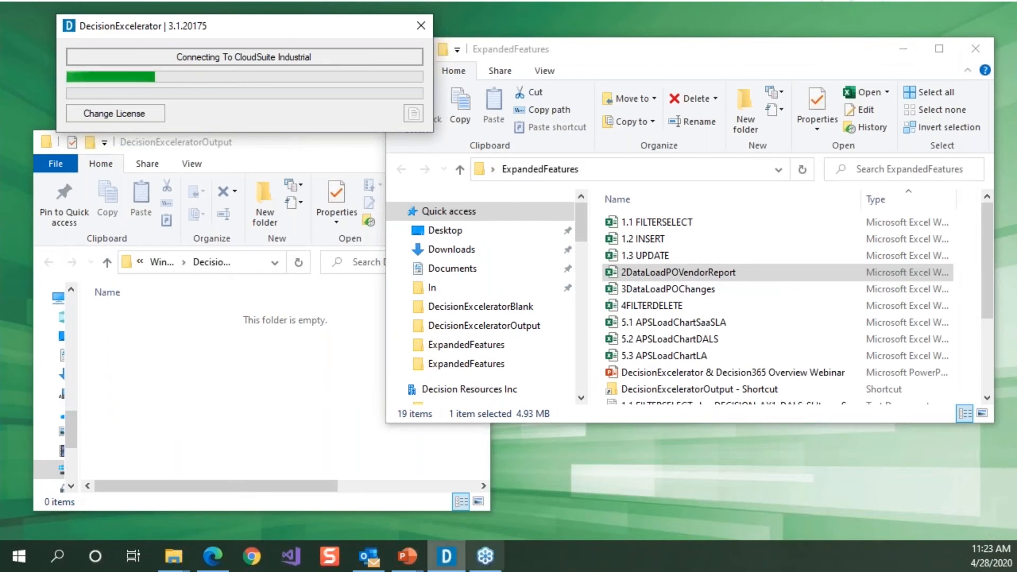
Sign in to CloudSuite Industrial in Edge with the DECISION_AX1_LA configuration and move its window clear of the output folder
{"action": "left_click", "coordinate": [214, 557]}
{"action": "left_click", "coordinate": [491, 334]}
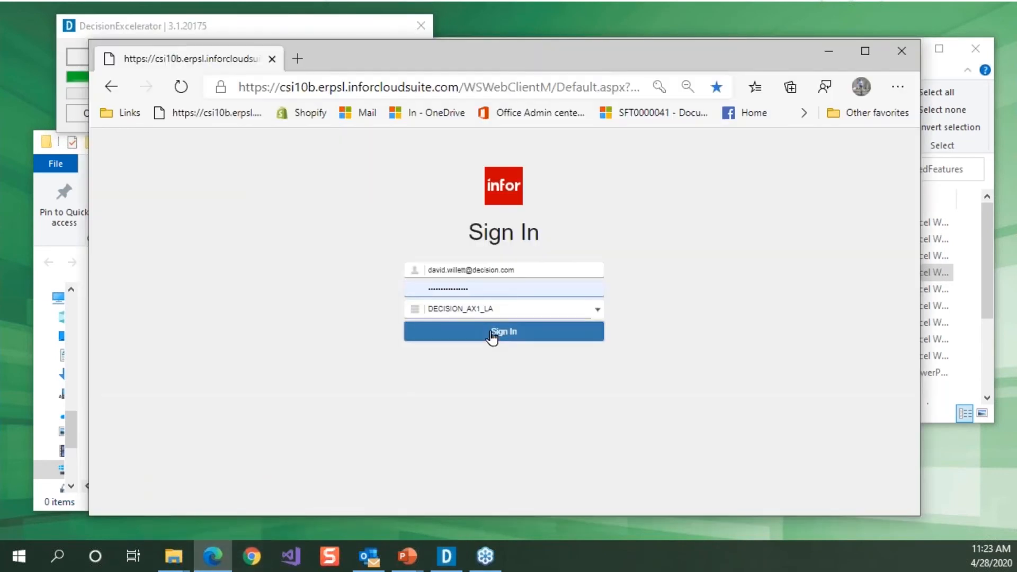
{"action": "left_click_drag", "start_coordinate": [453, 64], "coordinate": [637, 161]}
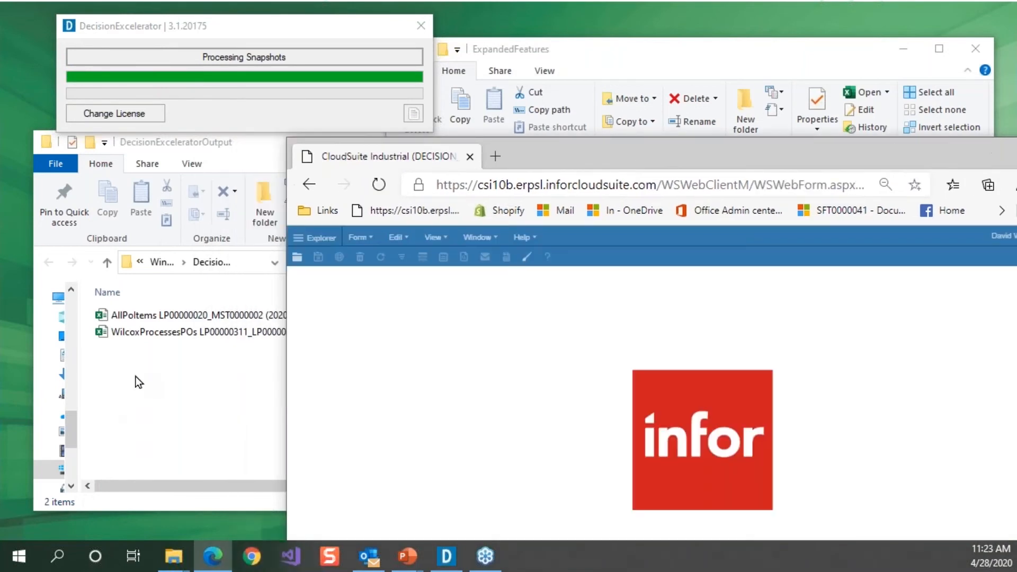
Open the generated WilcoxProcessesPOs workbook from the DecisionExceleratorOutput folder
{"action": "left_click", "coordinate": [136, 376]}
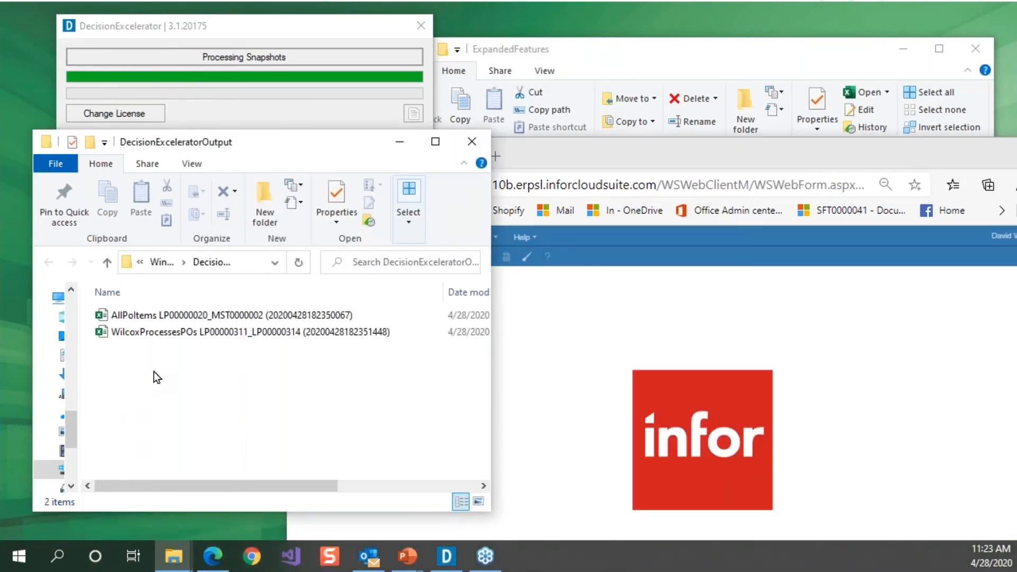
{"action": "left_click", "coordinate": [168, 318]}
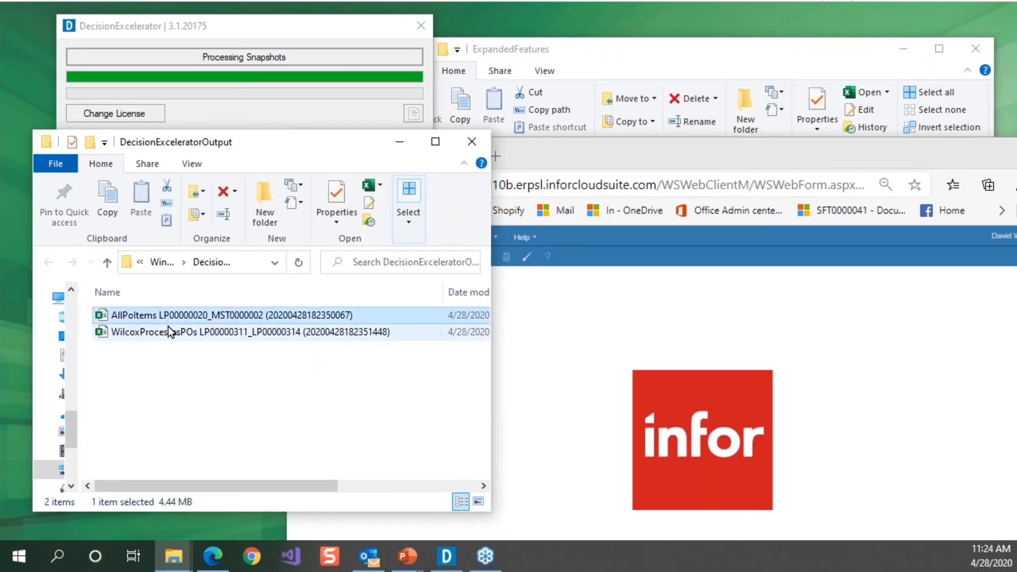
{"action": "left_click", "coordinate": [168, 327]}
{"action": "double_click", "coordinate": [168, 327]}
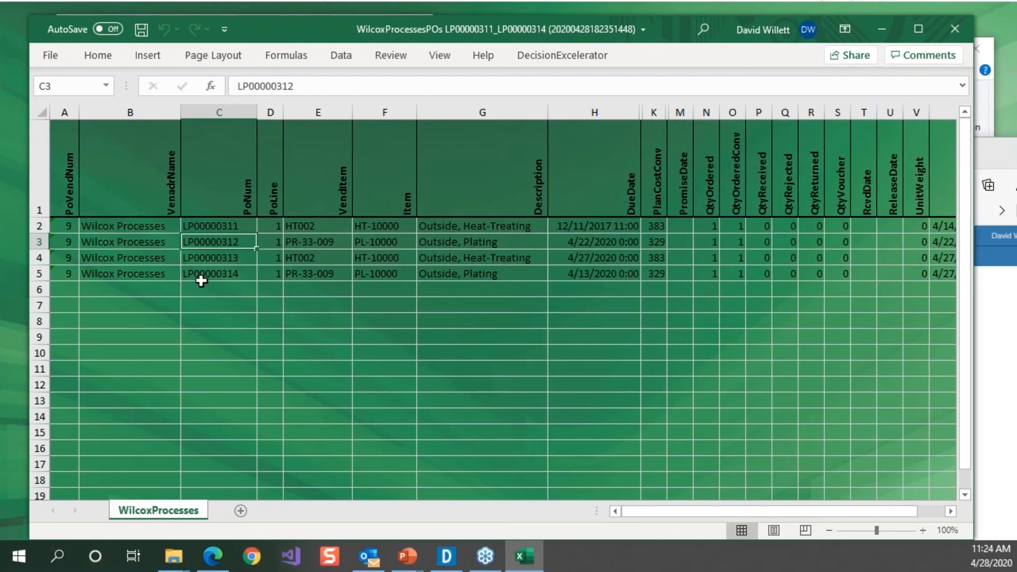
Review the Wilcox Processes purchase order lines on the WilcoxProcesses sheet and close the workbook
{"action": "left_click", "coordinate": [154, 257]}
{"action": "scroll", "coordinate": [533, 347], "scroll_direction": "down", "scroll_amount": 7}
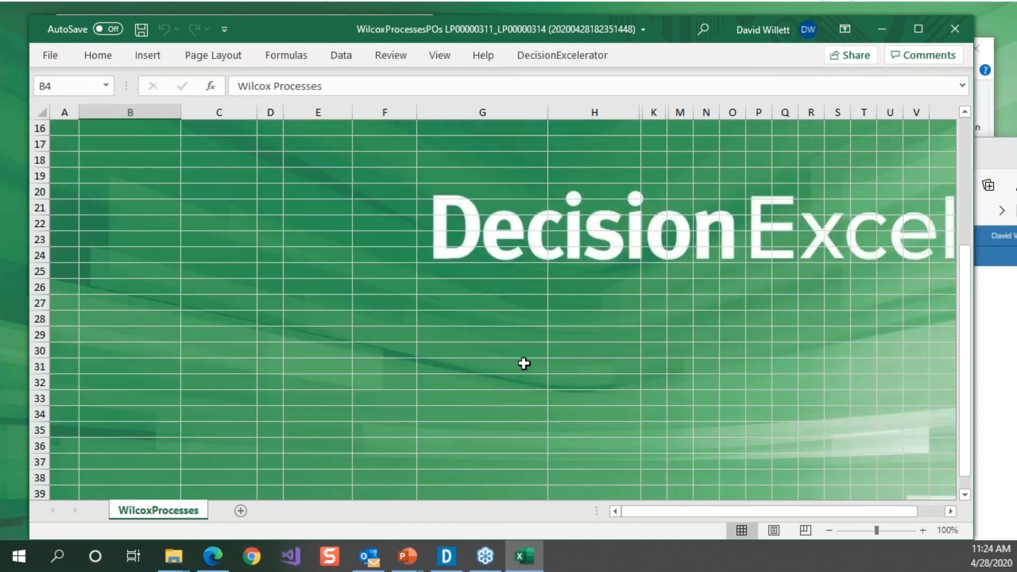
{"action": "scroll", "coordinate": [524, 364], "scroll_direction": "up", "scroll_amount": 7}
{"action": "left_click_drag", "start_coordinate": [676, 511], "coordinate": [519, 524]}
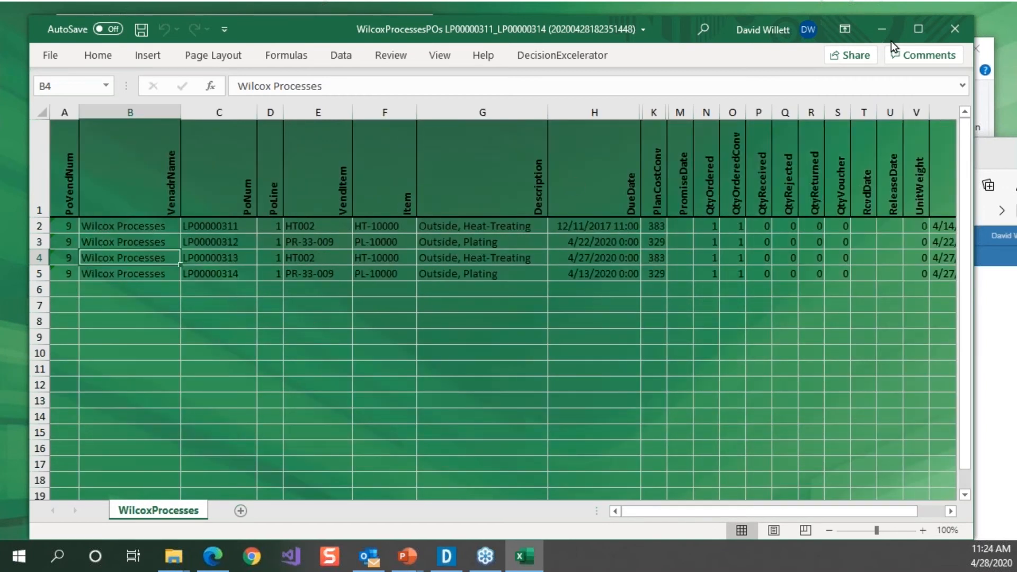
{"action": "left_click", "coordinate": [952, 25]}
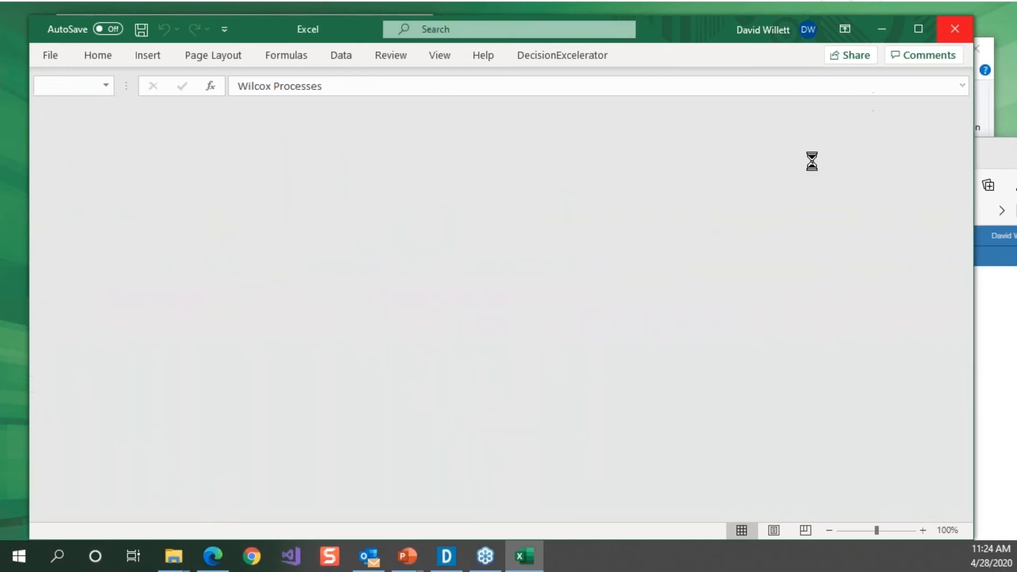
Move the DecisionExcelerator window down and watch the snapshot processing until it finishes
{"action": "mouse_move", "coordinate": [408, 556]}
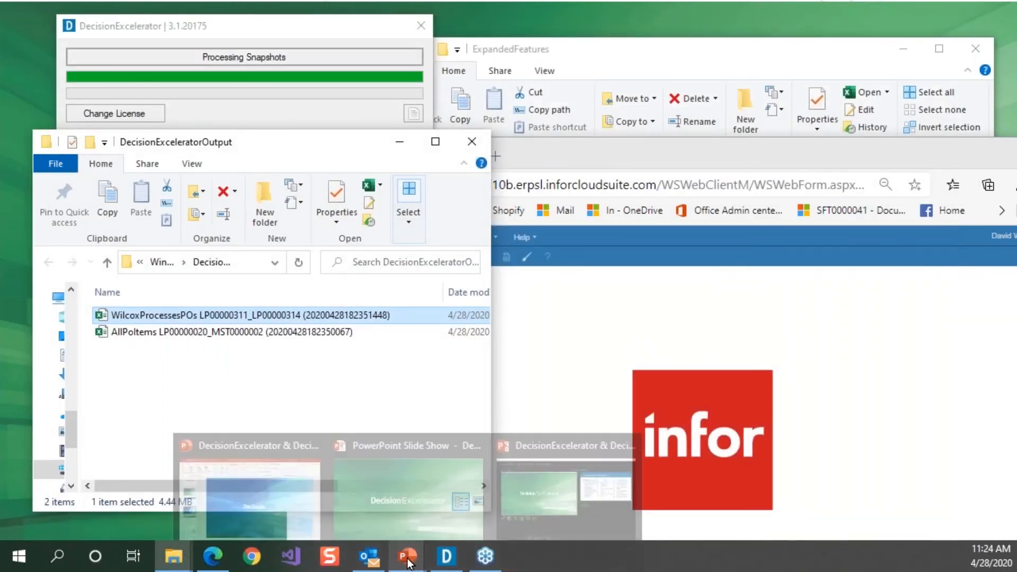
{"action": "left_click_drag", "start_coordinate": [148, 24], "coordinate": [146, 79]}
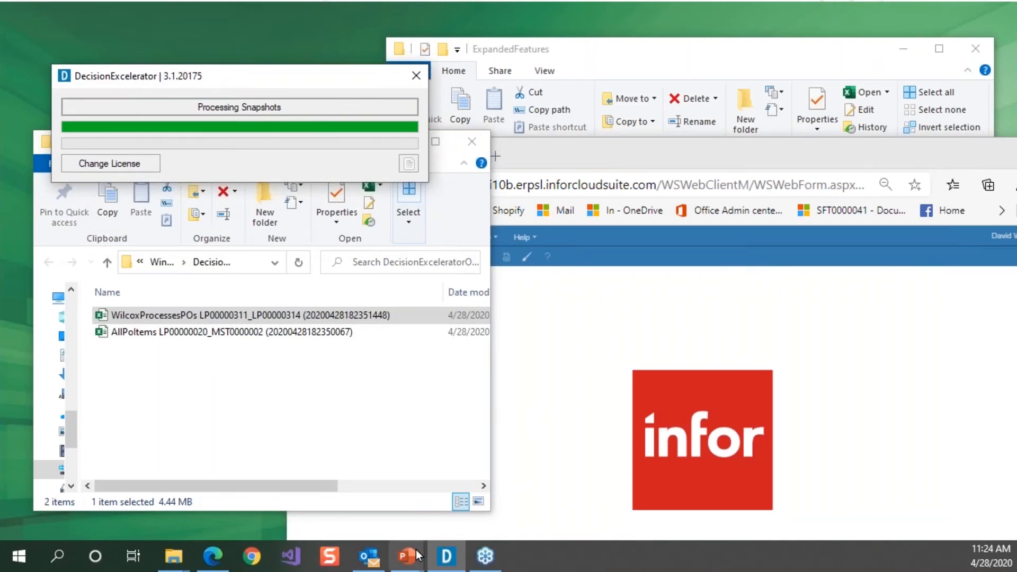
{"action": "mouse_move", "coordinate": [446, 566]}
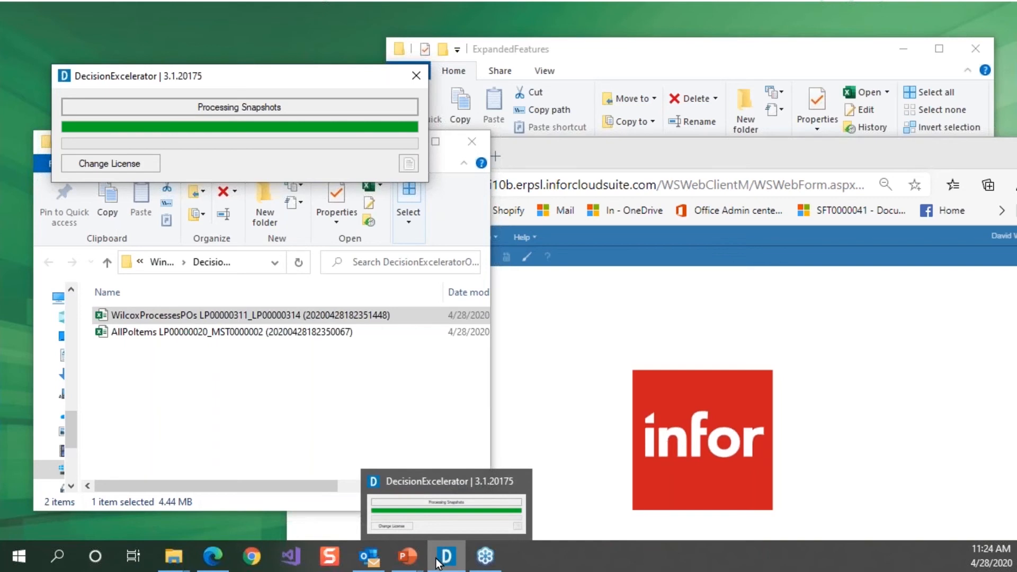
{"action": "mouse_move", "coordinate": [412, 565]}
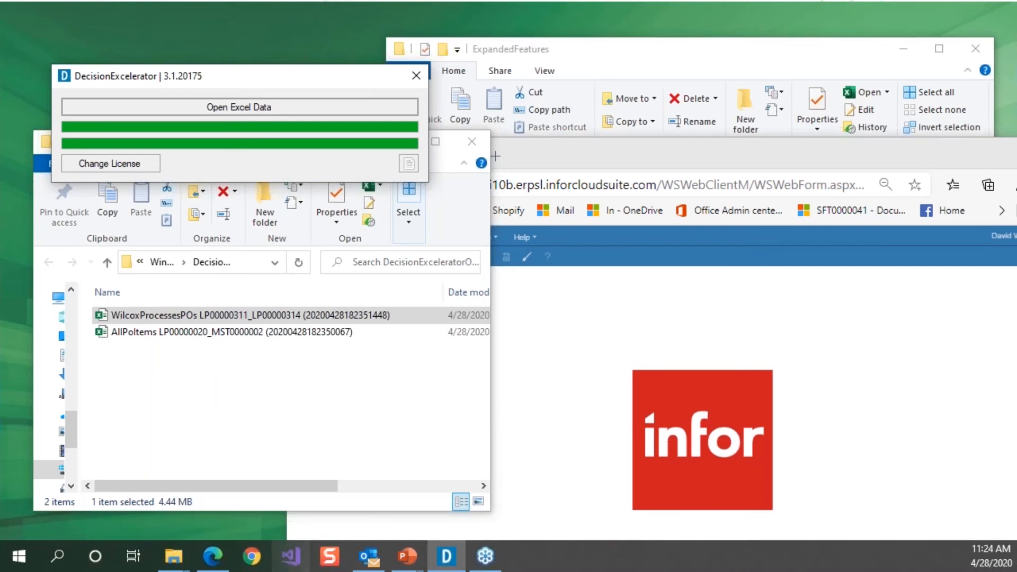
Bring the CloudSuite Industrial window into full view and open the Purchase Order Lines form
{"action": "left_click", "coordinate": [290, 405]}
{"action": "left_click_drag", "start_coordinate": [624, 155], "coordinate": [441, 49]}
{"action": "left_click", "coordinate": [189, 127]}
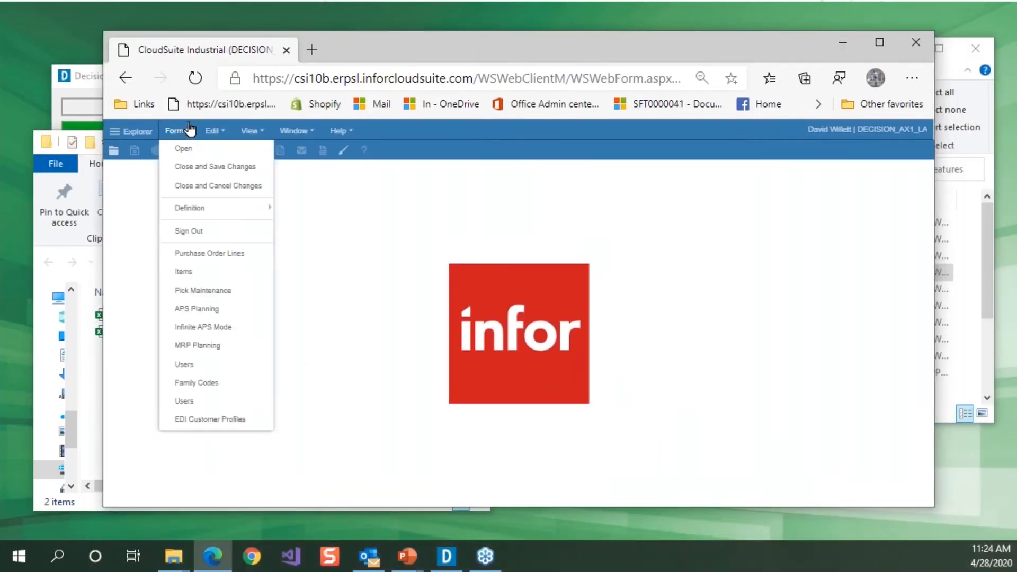
{"action": "left_click", "coordinate": [211, 255]}
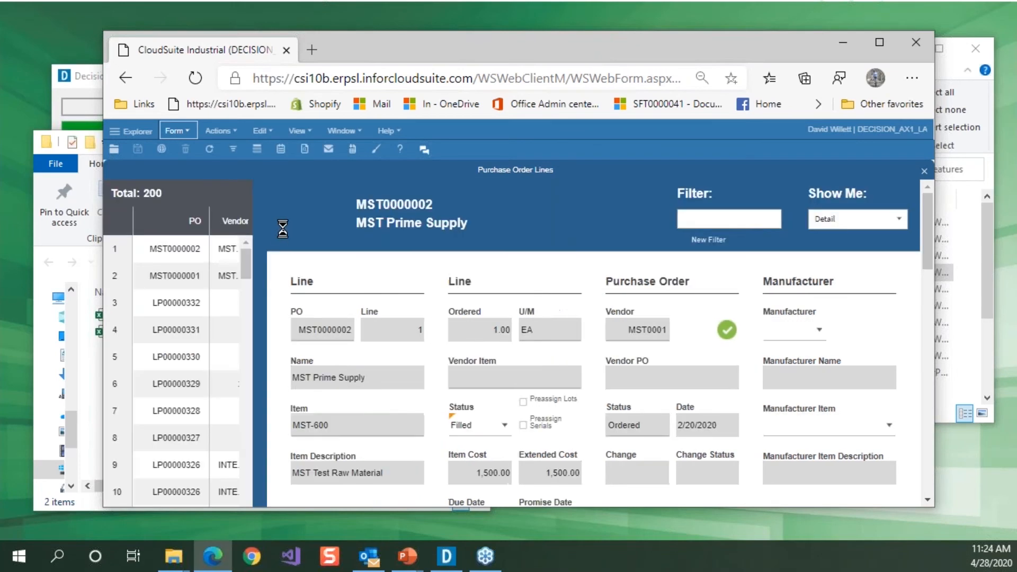
Filter the purchase order lines to those with line status Ordered
{"action": "left_click", "coordinate": [233, 149]}
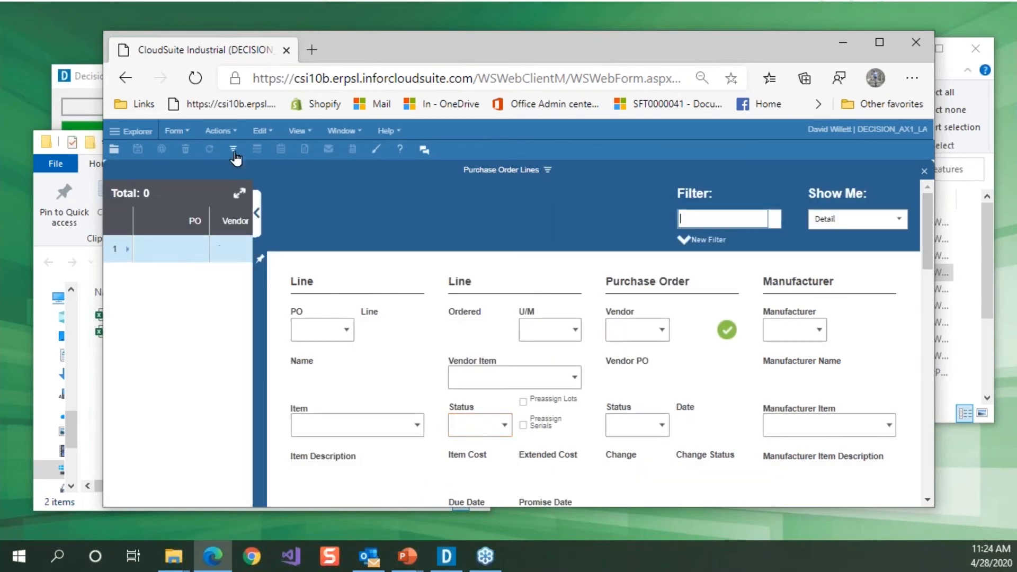
{"action": "left_click", "coordinate": [503, 426]}
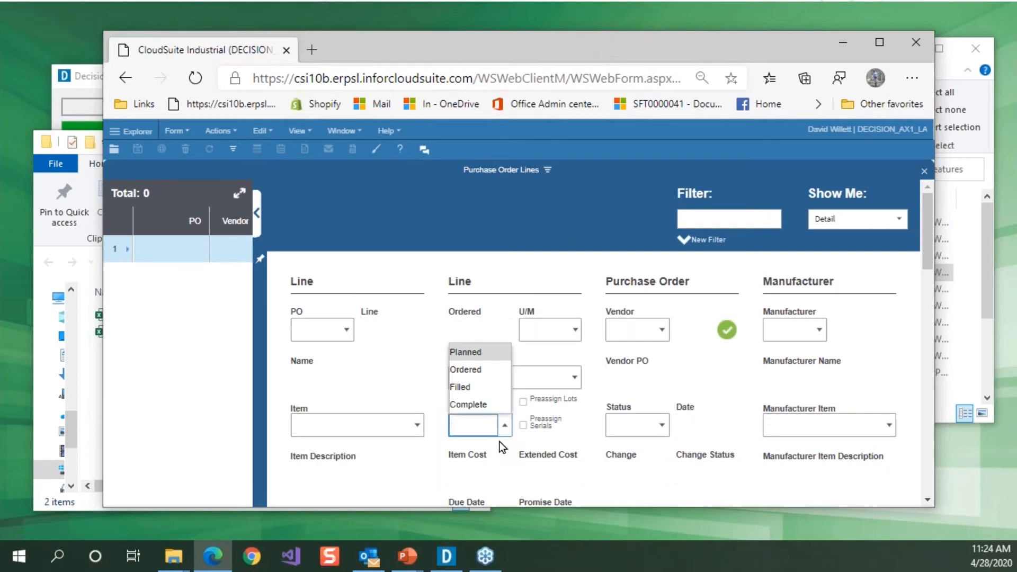
{"action": "left_click", "coordinate": [479, 370]}
{"action": "left_click", "coordinate": [238, 151]}
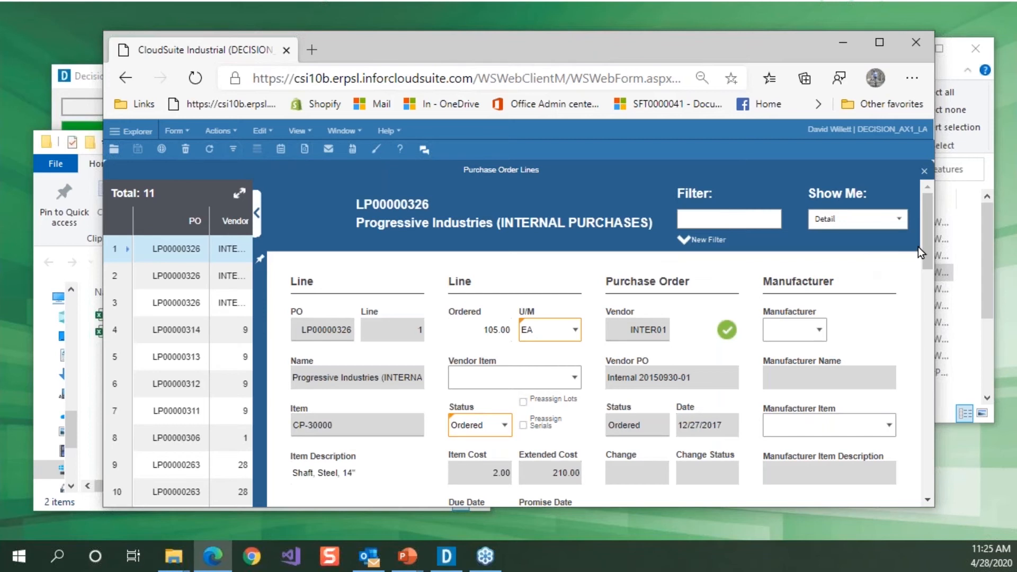
Set the due date of the first purchase order line, item CP-30000, to today's date, 4/28/2020
{"action": "left_click_drag", "start_coordinate": [926, 241], "coordinate": [929, 259]}
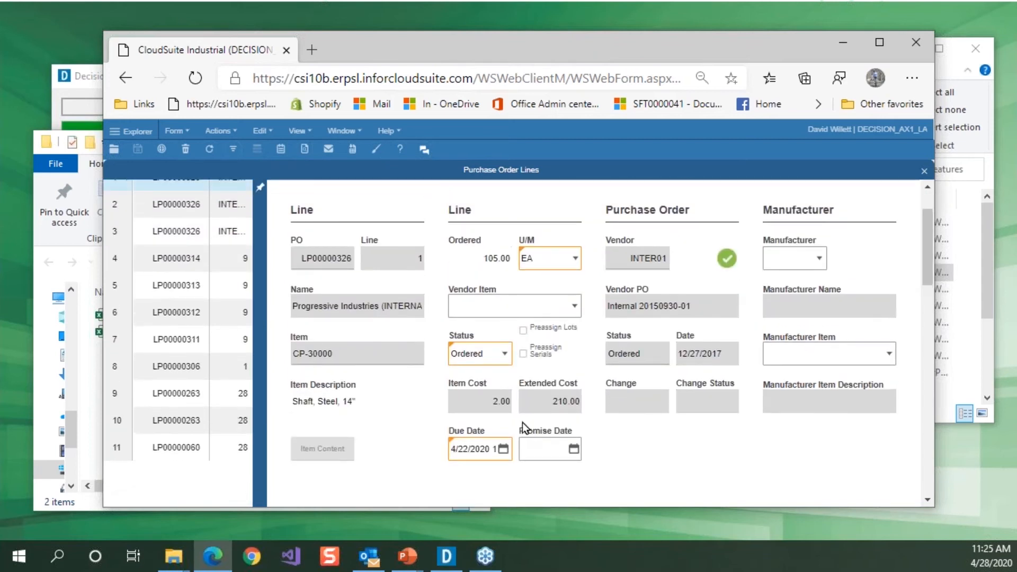
{"action": "left_click", "coordinate": [503, 448]}
{"action": "left_click", "coordinate": [511, 427]}
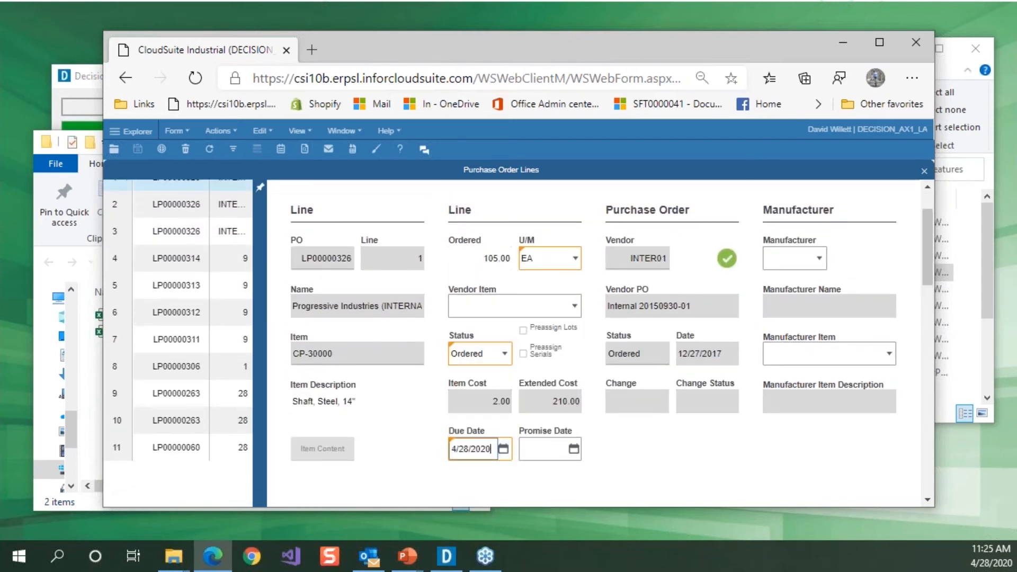
Set the due date of the Asian Electronics line for item TC-11000 to today's date, 4/28/2020
{"action": "left_click", "coordinate": [168, 392]}
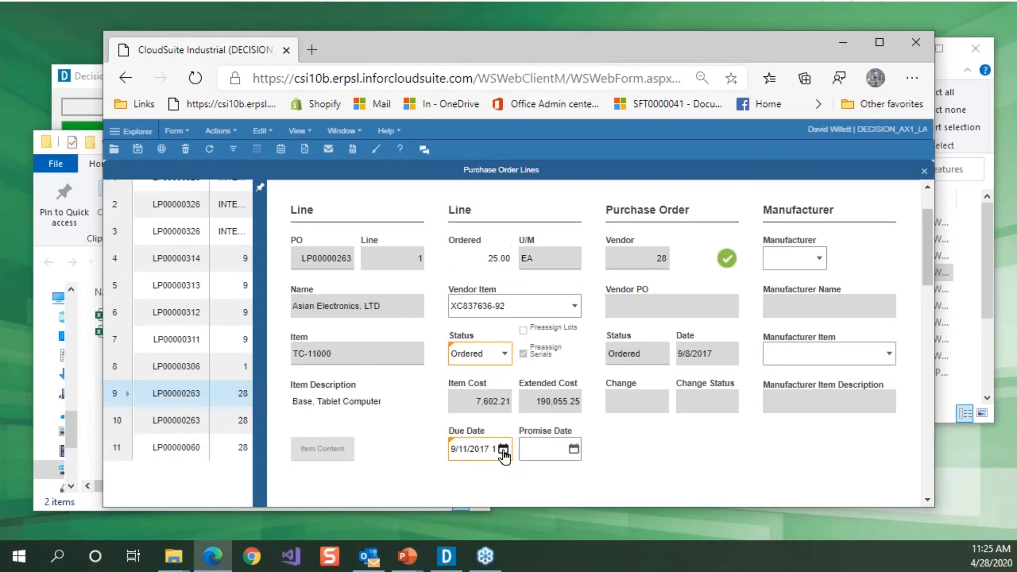
{"action": "left_click", "coordinate": [503, 450]}
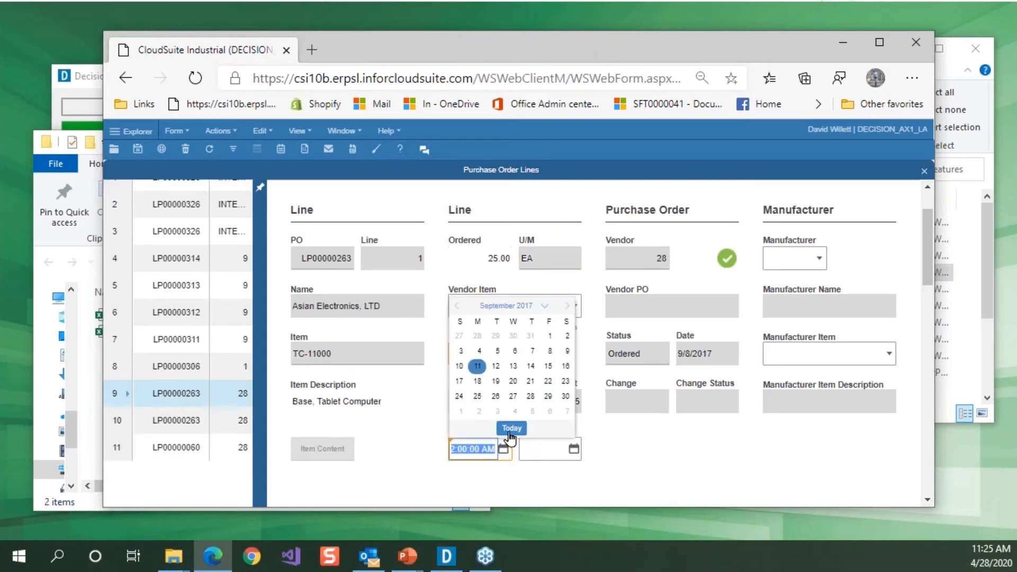
{"action": "left_click", "coordinate": [511, 427]}
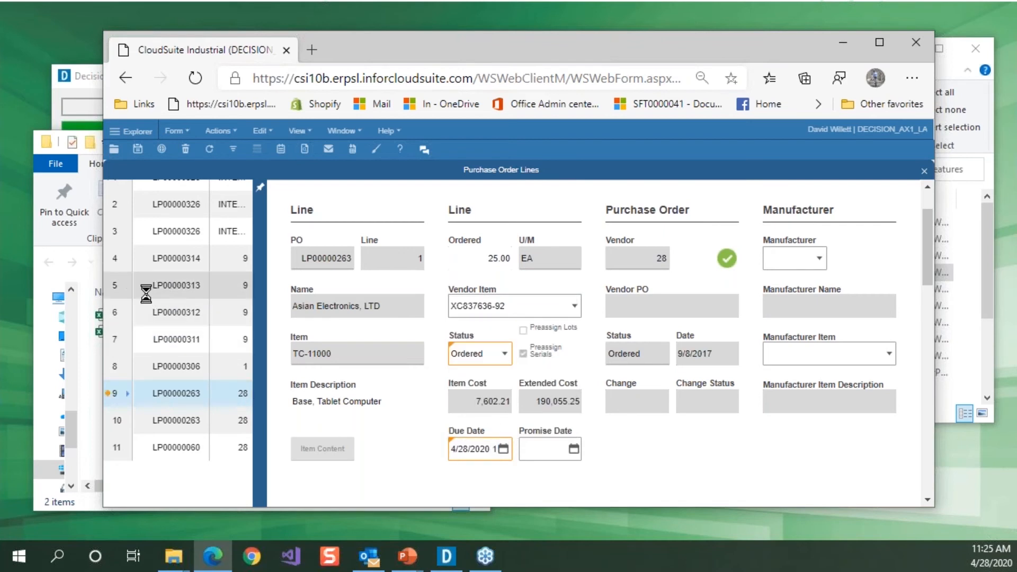
Set the due date of the Wilcox Processes HT-10000 line in row 5 to 4/28/2020 and save the changed lines
{"action": "left_click", "coordinate": [147, 288]}
{"action": "left_click", "coordinate": [503, 450]}
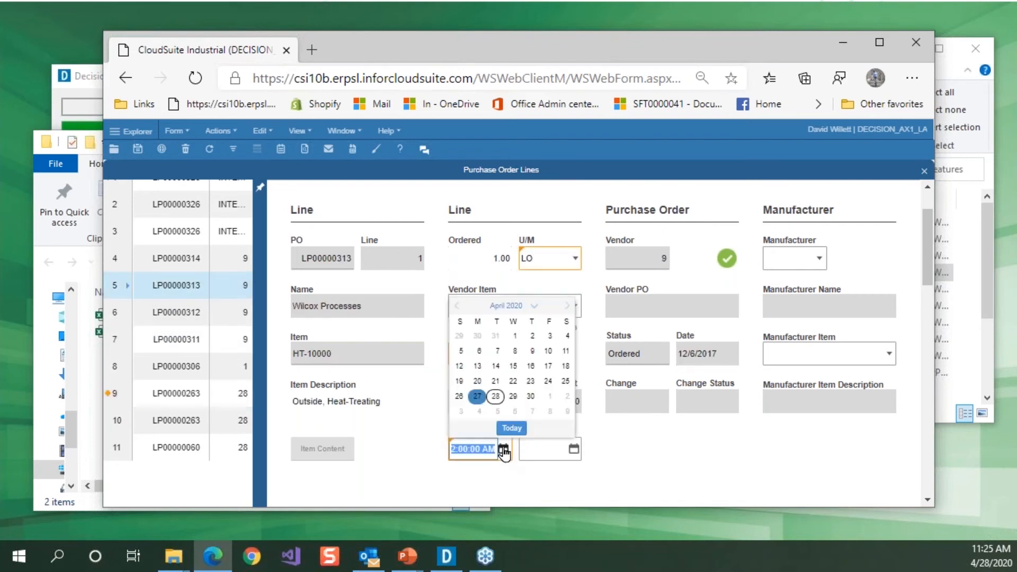
{"action": "left_click", "coordinate": [511, 428]}
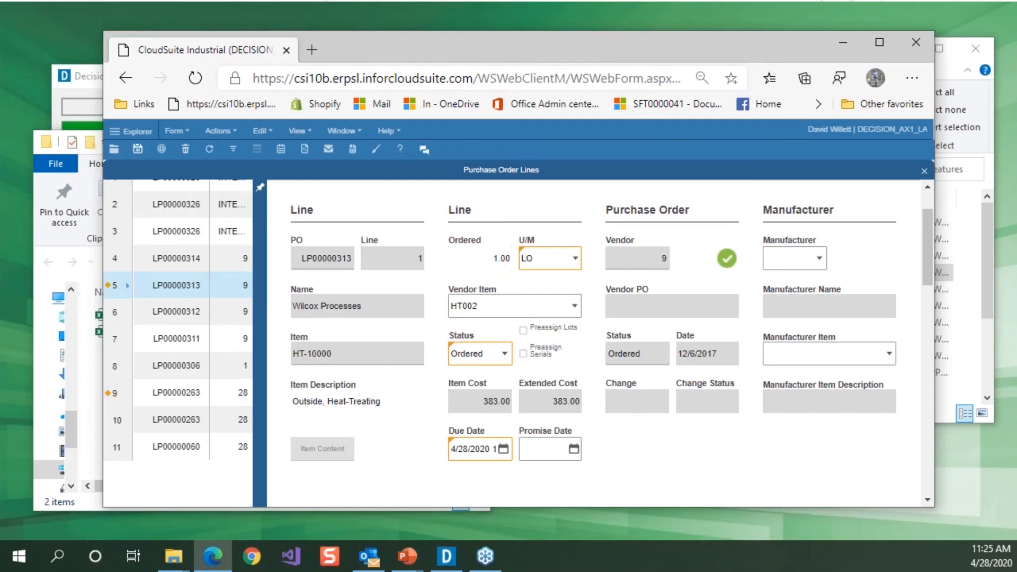
{"action": "left_click", "coordinate": [143, 151]}
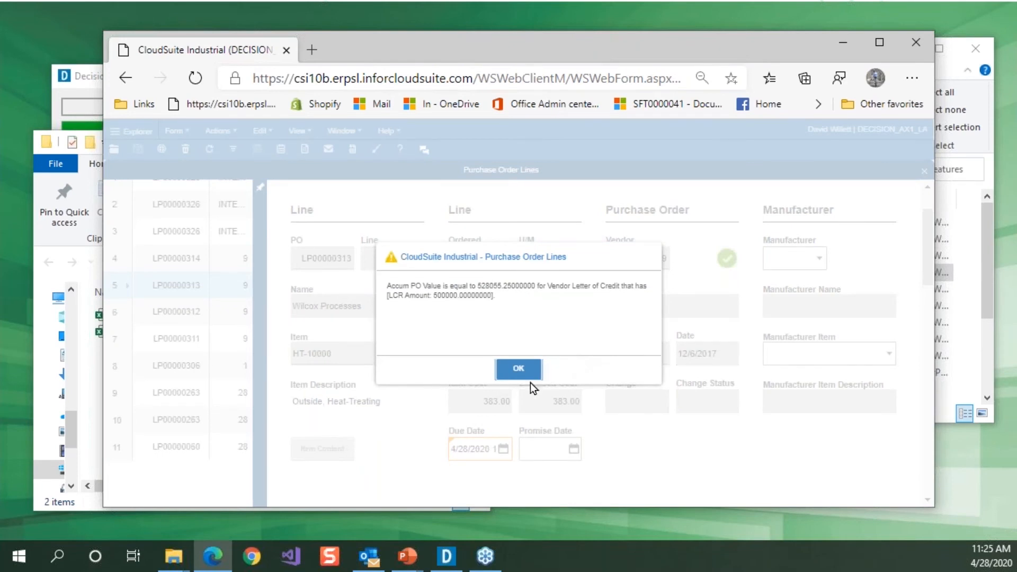
{"action": "left_click", "coordinate": [519, 369]}
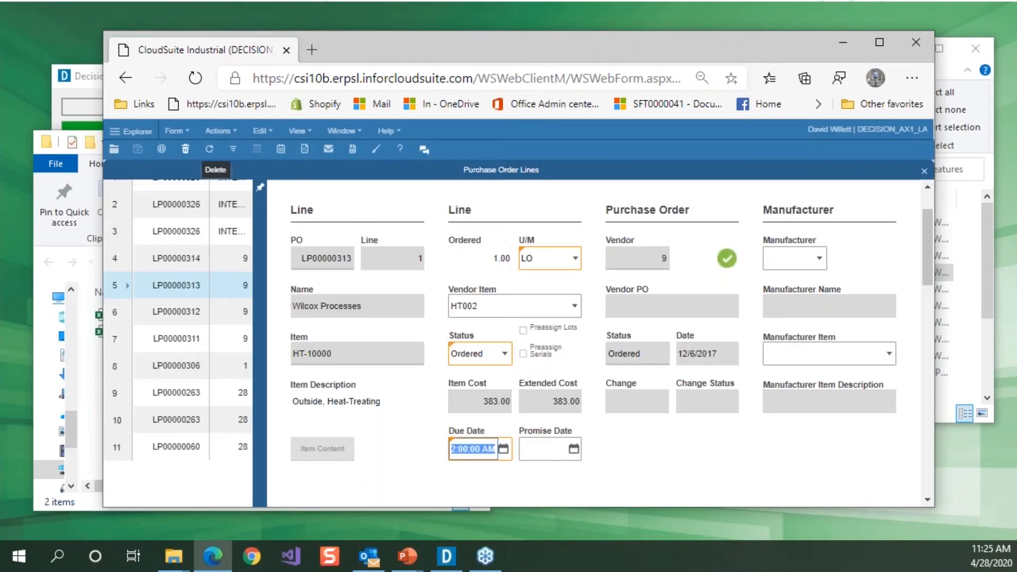
Set the due date of the Asian Electronics line for item TC-12000 to 4/28/2020 and save the change
{"action": "left_click", "coordinate": [181, 417]}
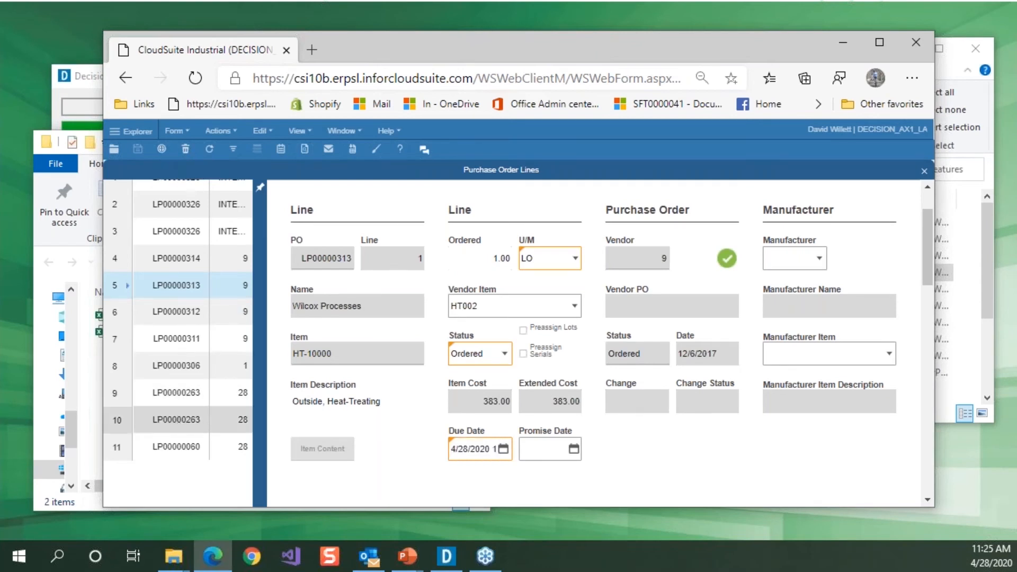
{"action": "left_click", "coordinate": [503, 449]}
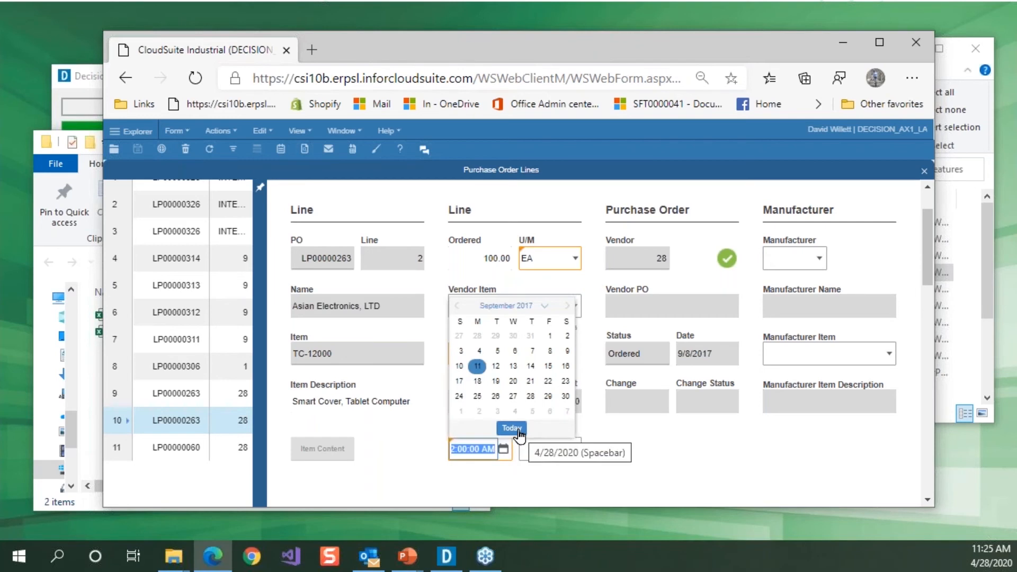
{"action": "left_click", "coordinate": [517, 429]}
{"action": "left_click", "coordinate": [149, 153]}
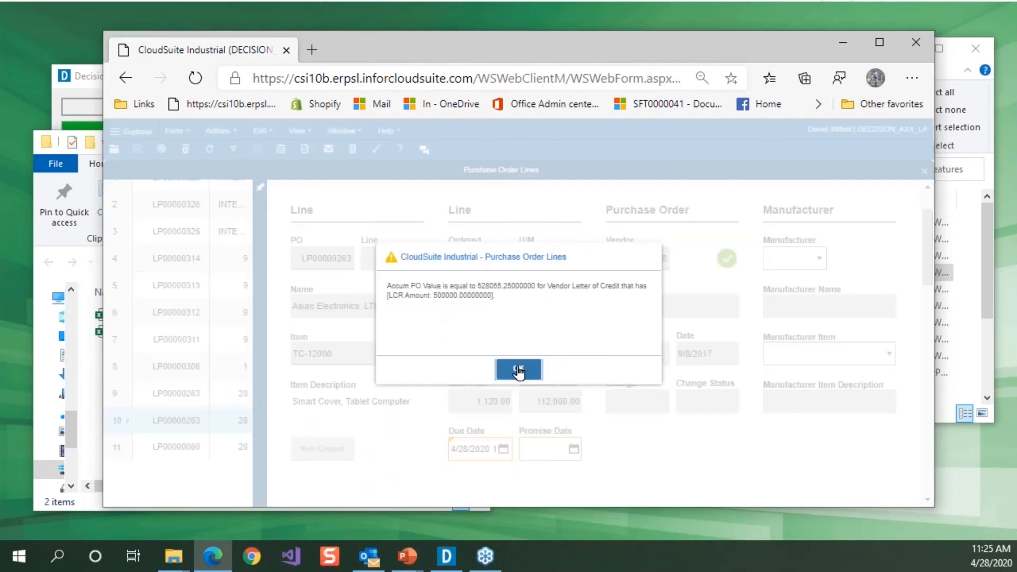
{"action": "left_click", "coordinate": [518, 370]}
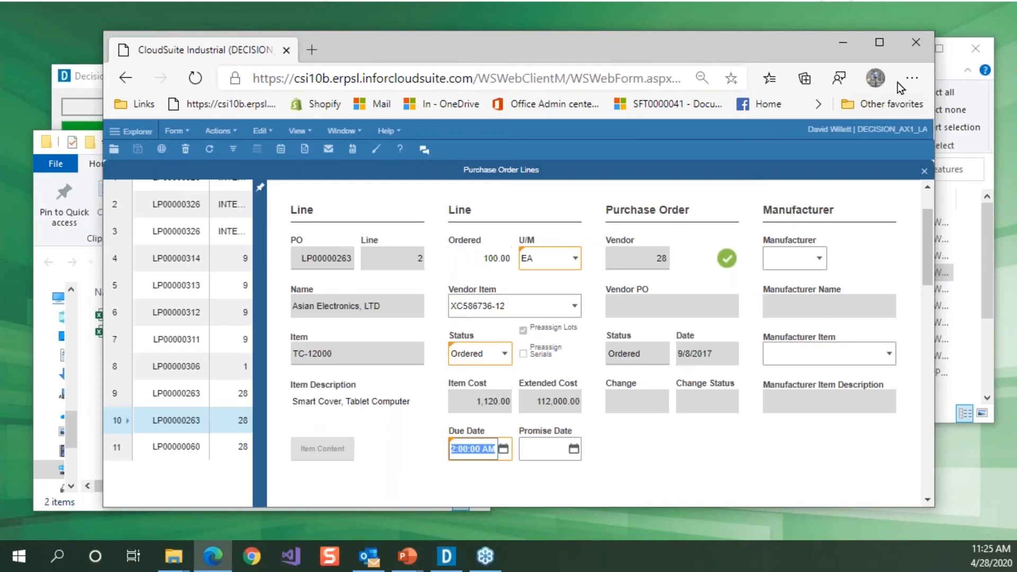
Close the purchase order lines browser session, leaving the page, and open the 3DataLoadPOChanges workbook from the ExpandedFeatures folder
{"action": "left_click", "coordinate": [915, 42]}
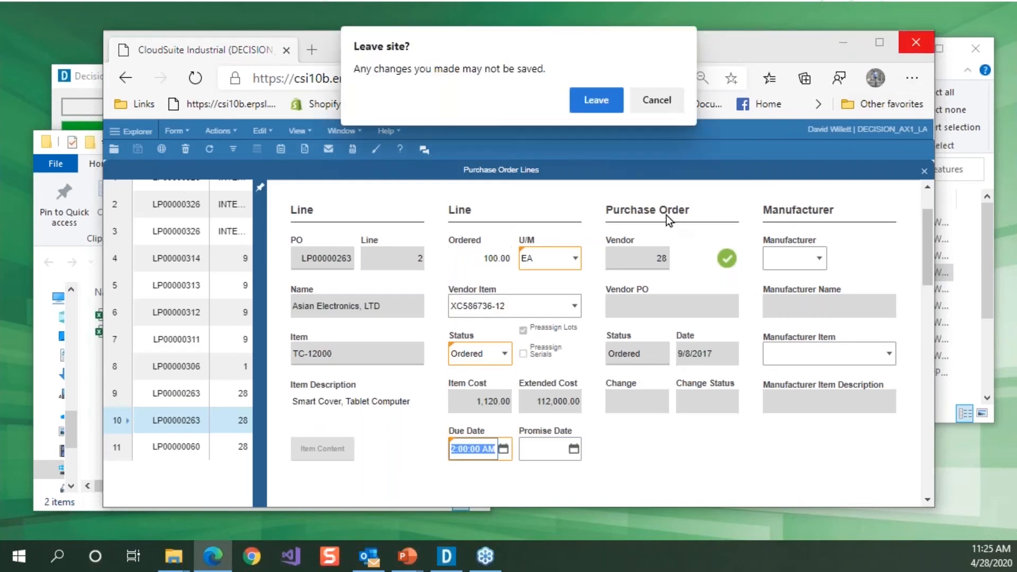
{"action": "left_click", "coordinate": [596, 97]}
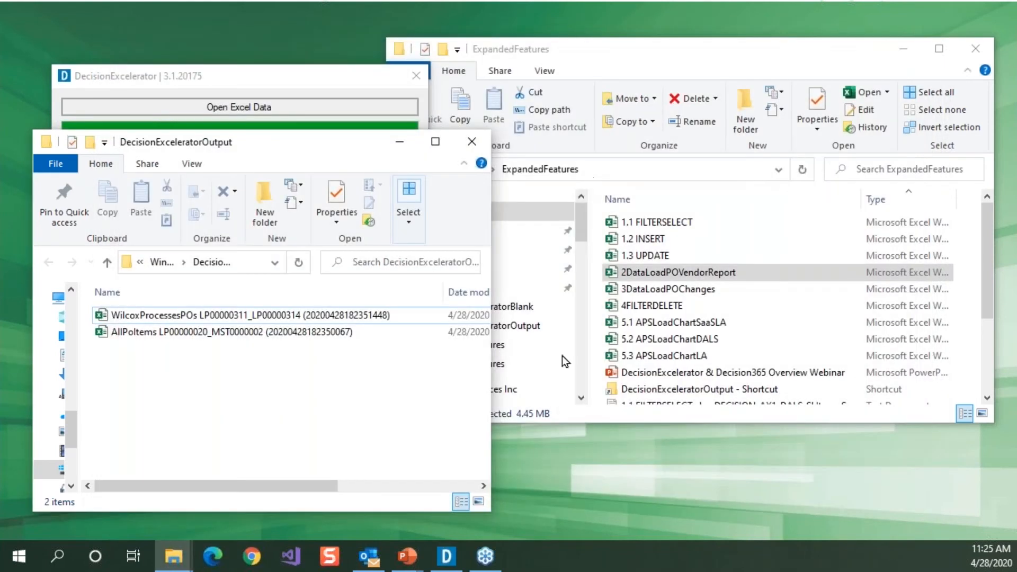
{"action": "left_click_drag", "start_coordinate": [238, 85], "coordinate": [211, 63]}
{"action": "left_click", "coordinate": [683, 290]}
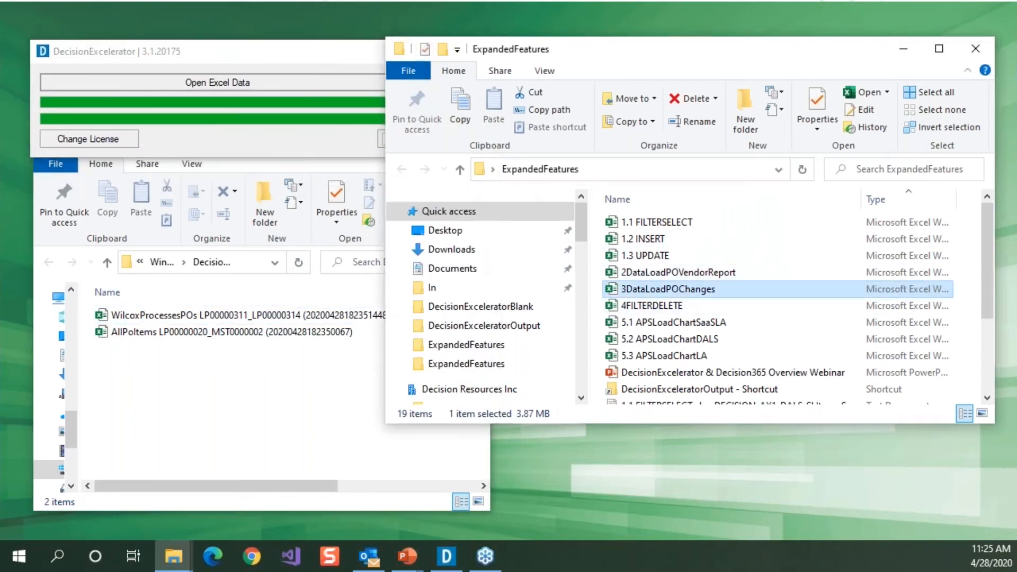
{"action": "double_click", "coordinate": [682, 291]}
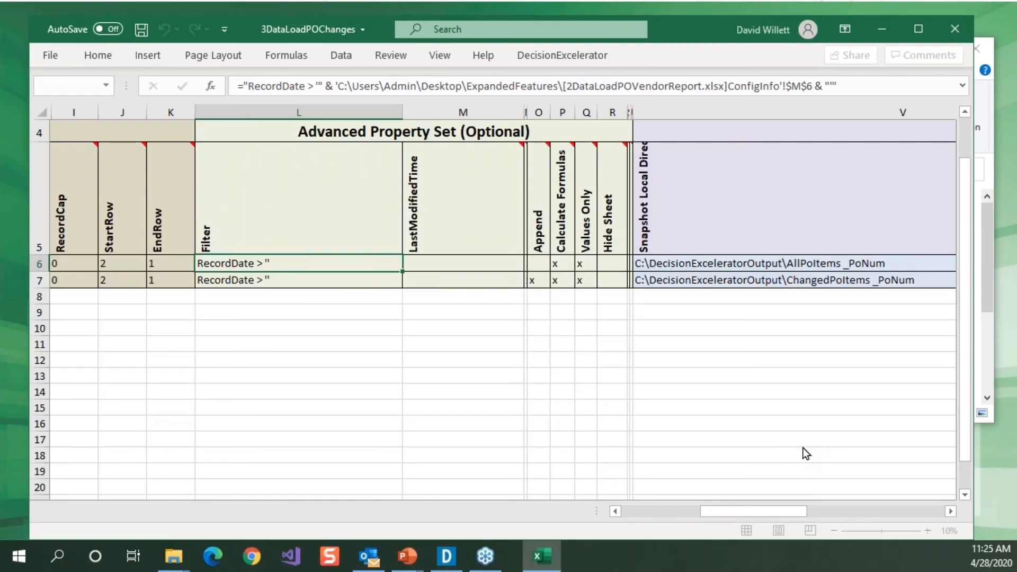
Refresh the RecordDate filter formulas in ConfigInfo cells L6 and L7 by re-entering them unchanged, then save and close the workbook
{"action": "double_click", "coordinate": [257, 265]}
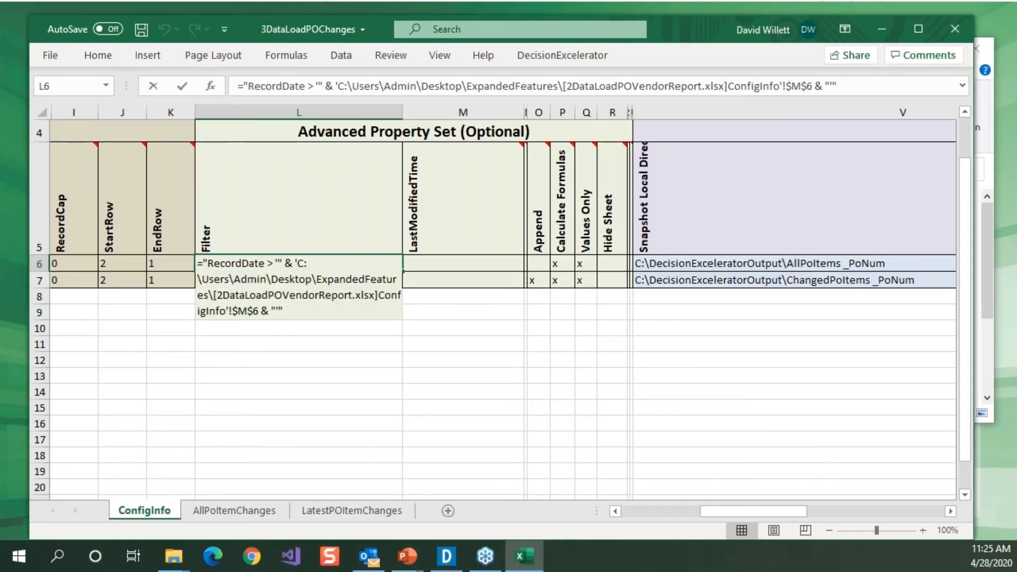
{"action": "left_click", "coordinate": [338, 357]}
{"action": "double_click", "coordinate": [275, 279]}
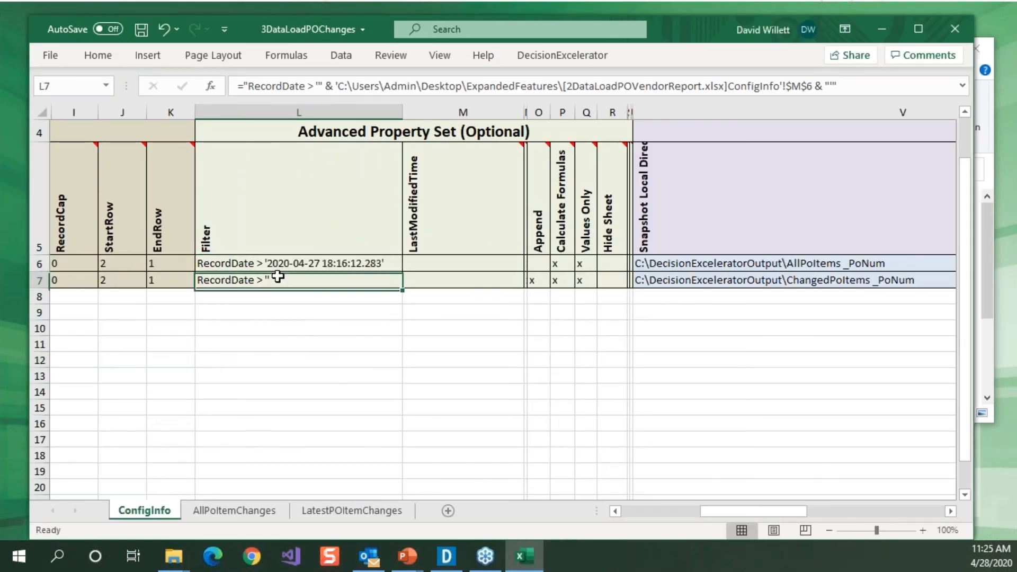
{"action": "left_click", "coordinate": [380, 369]}
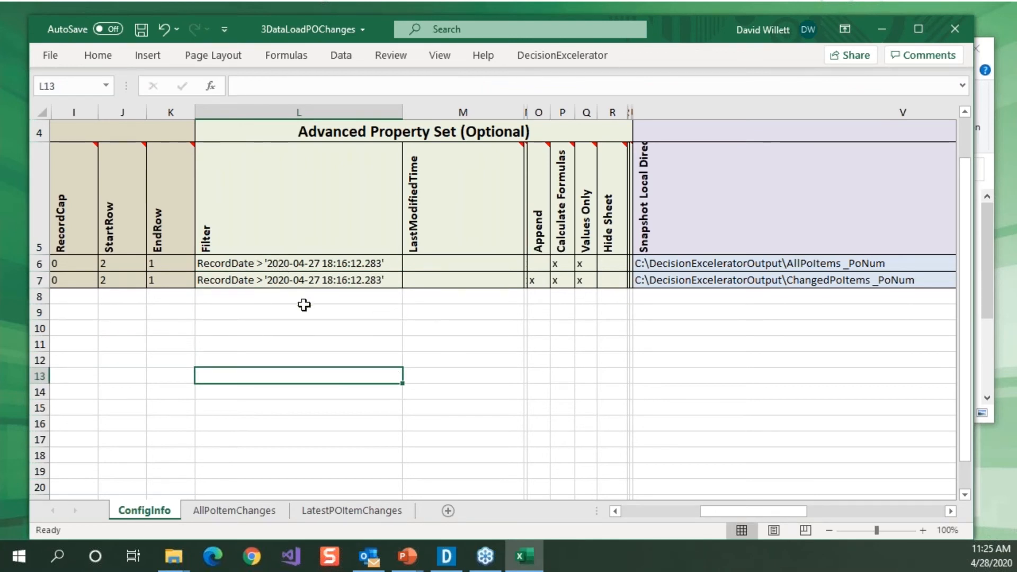
{"action": "left_click", "coordinate": [135, 29]}
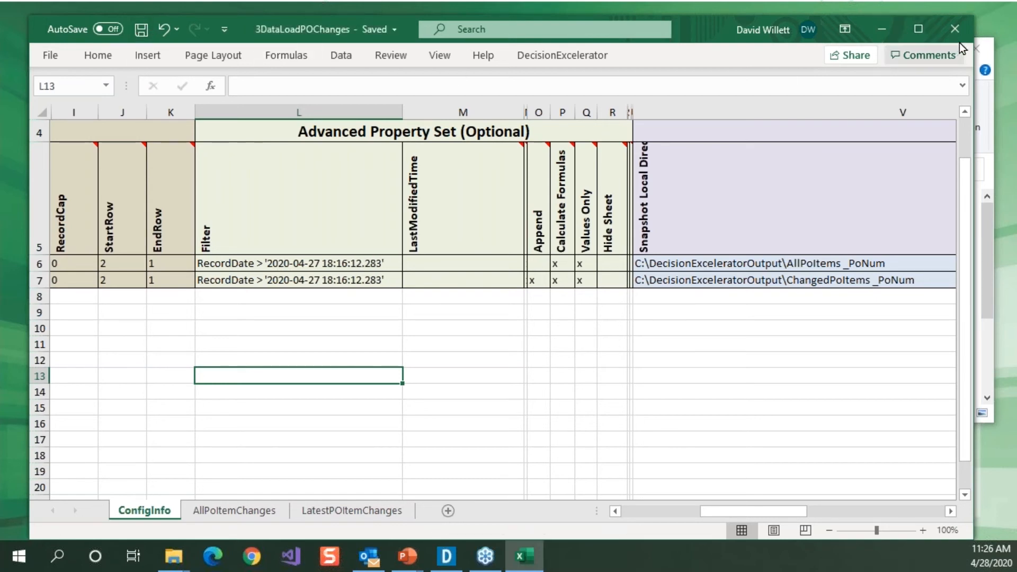
{"action": "left_click", "coordinate": [954, 28]}
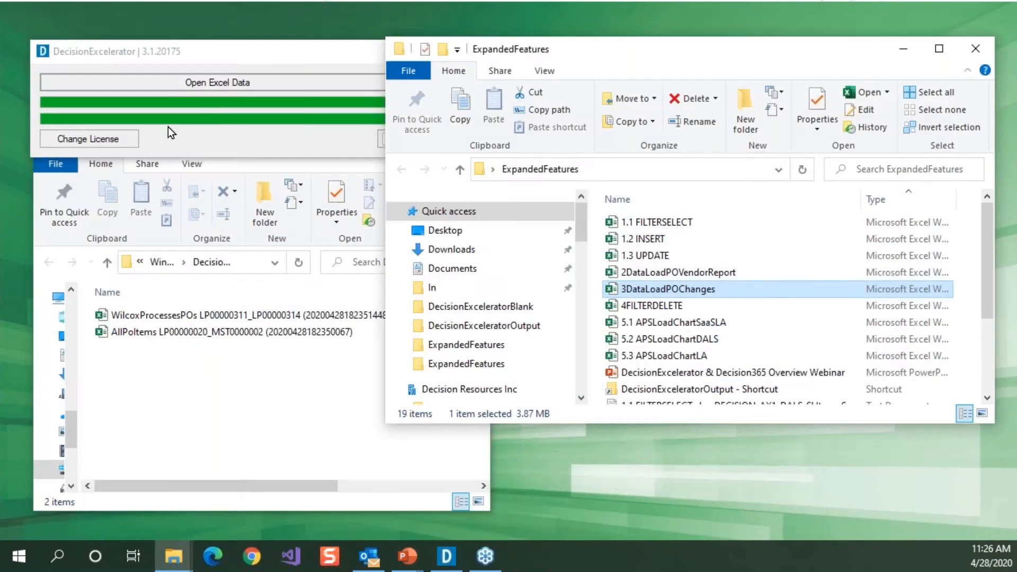
Process the 3DataLoadPOChanges workbook with DecisionExcelerator and reopen the processed workbook
{"action": "left_click", "coordinate": [164, 83]}
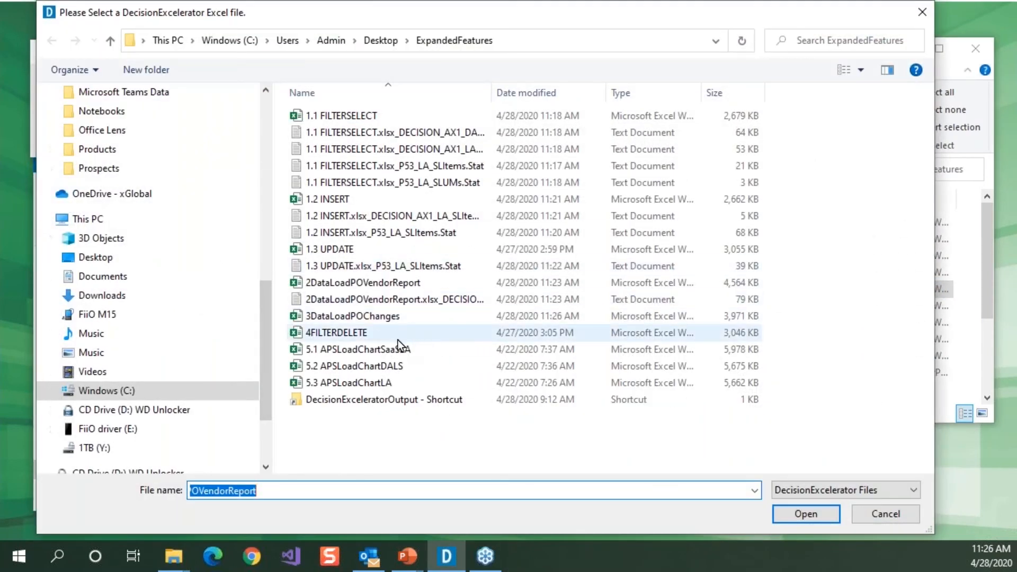
{"action": "double_click", "coordinate": [339, 318]}
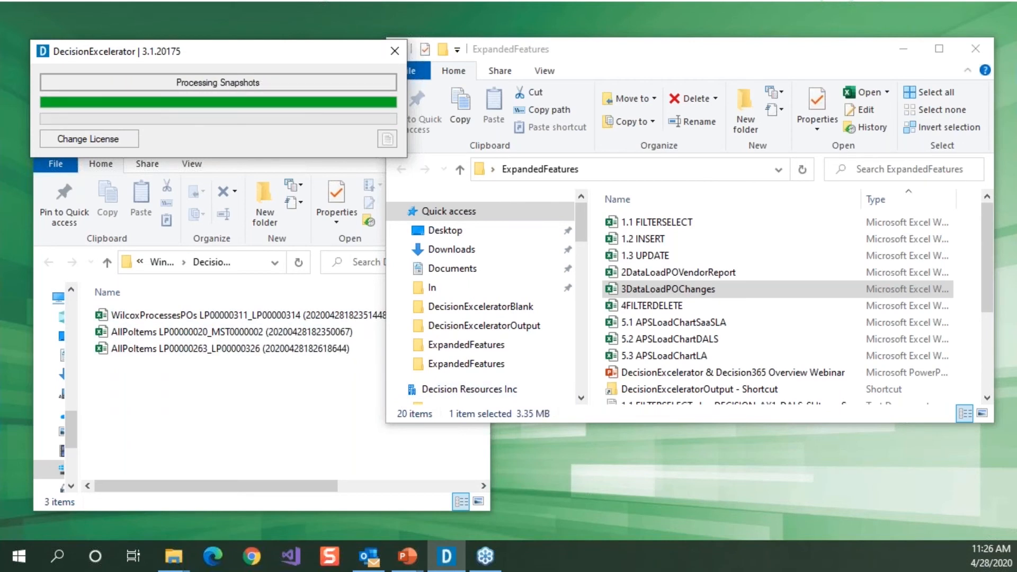
{"action": "left_click", "coordinate": [636, 295]}
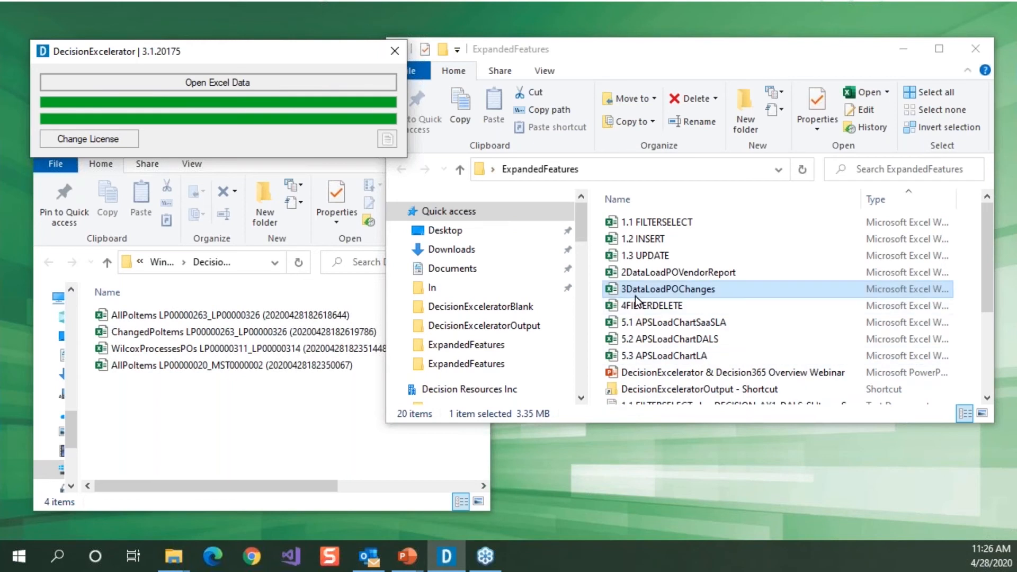
{"action": "double_click", "coordinate": [630, 290]}
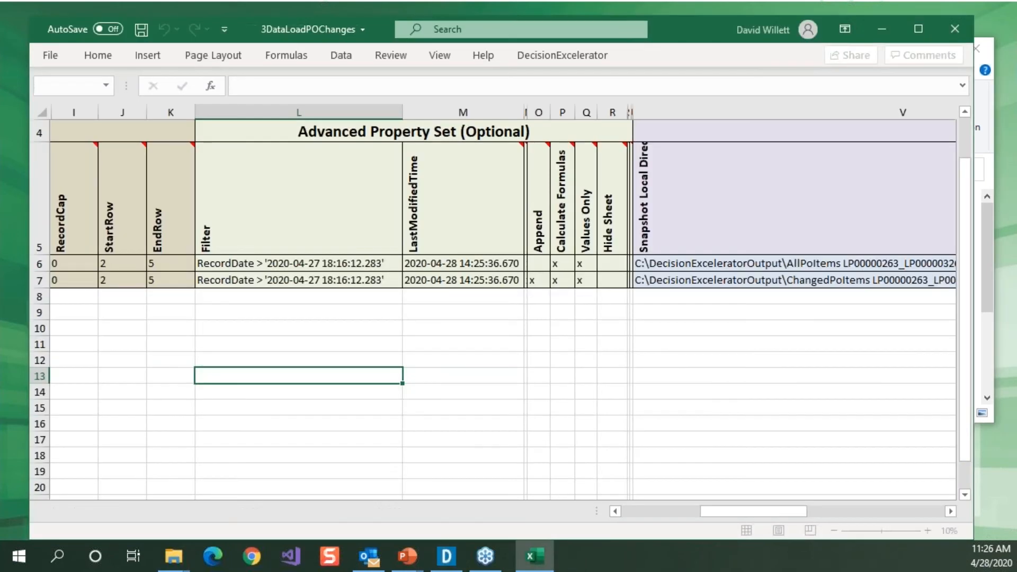
Compare the AllPoItemChanges and LatestPOItemChanges sheets with the ConfigInfo settings, then close the workbook
{"action": "left_click", "coordinate": [254, 520]}
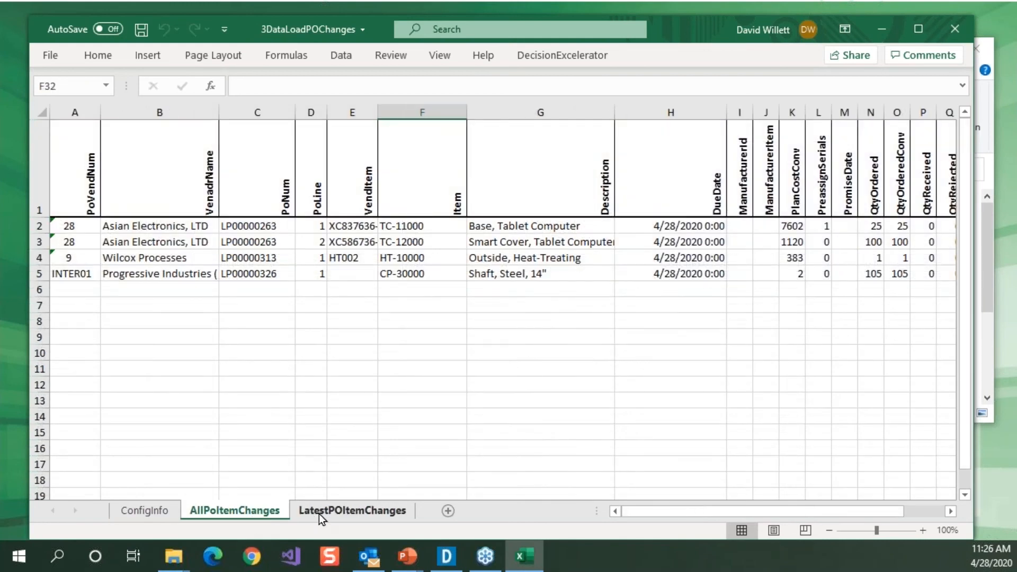
{"action": "left_click", "coordinate": [345, 511]}
{"action": "left_click", "coordinate": [269, 512]}
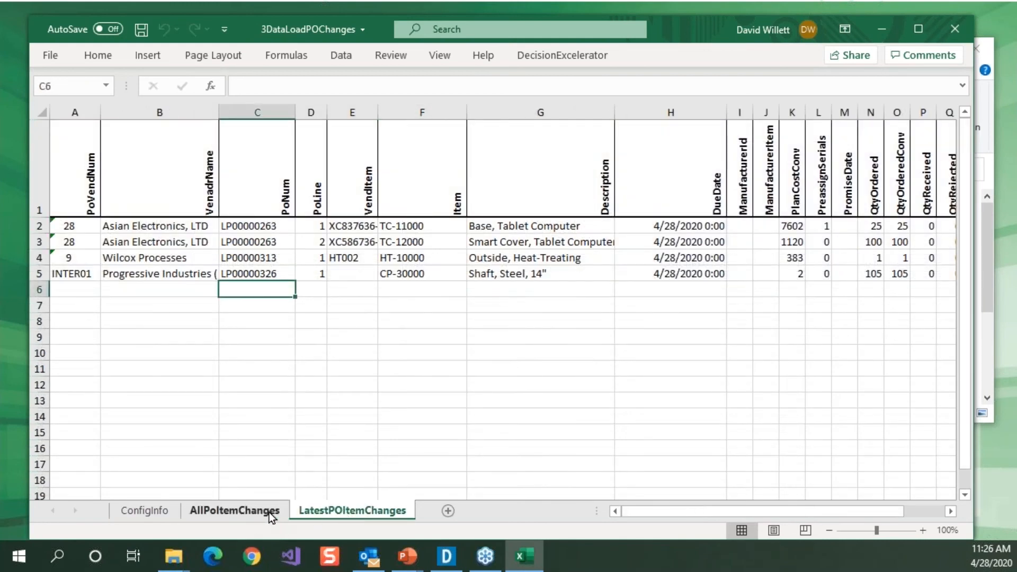
{"action": "left_click", "coordinate": [154, 510]}
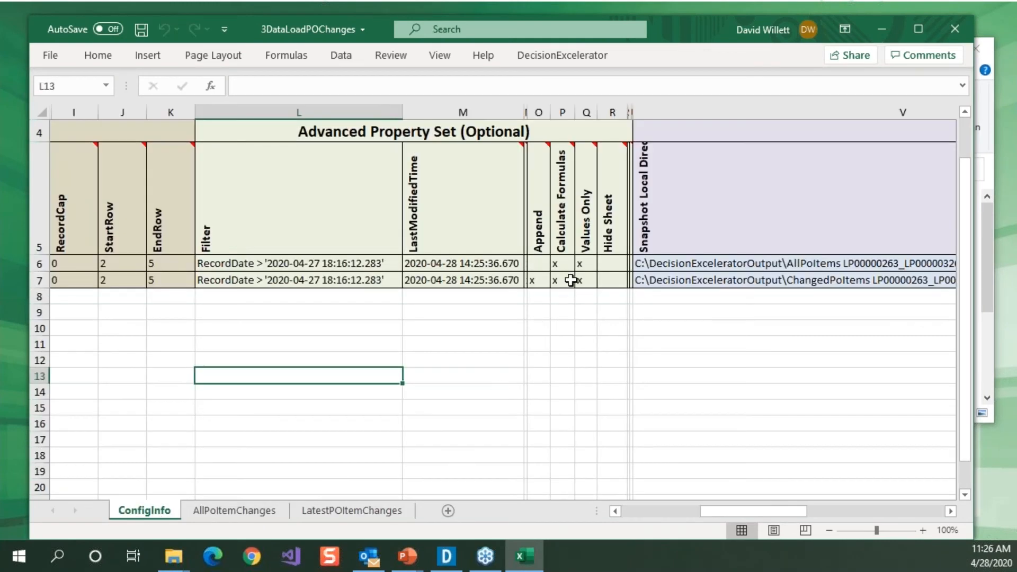
{"action": "left_click", "coordinate": [309, 506]}
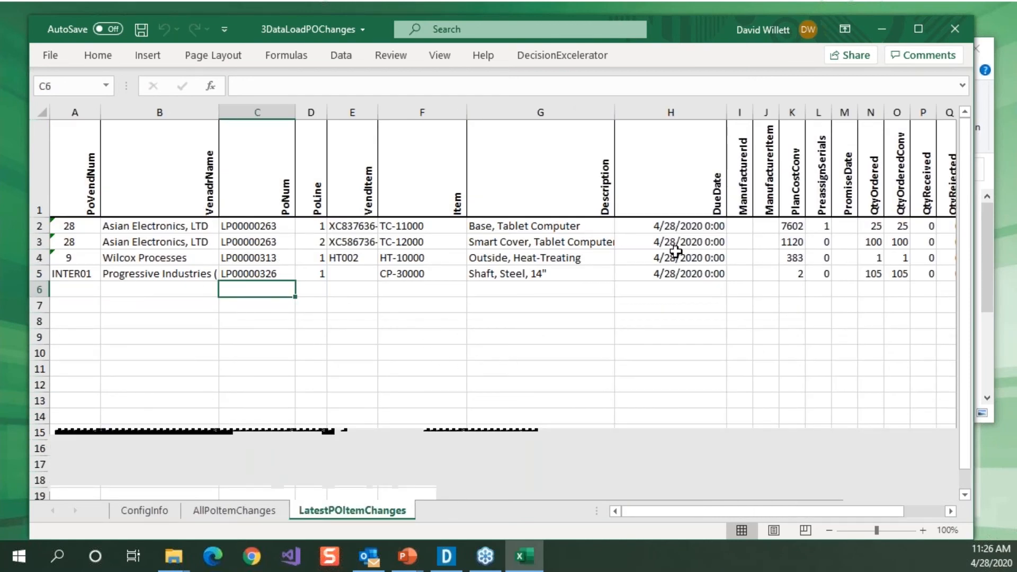
{"action": "left_click", "coordinate": [956, 28]}
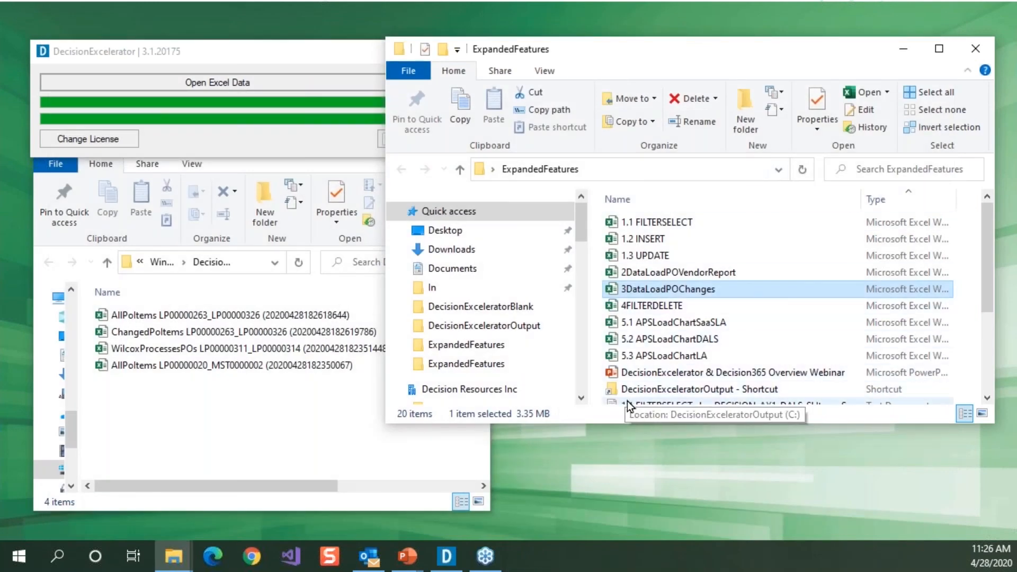
Run the 4FILTERDELETE workbook in DecisionExcelerator, decline deleting the SLItems records with family code D365 or D366, and close the DecisionExcelerator window
{"action": "left_click", "coordinate": [640, 322]}
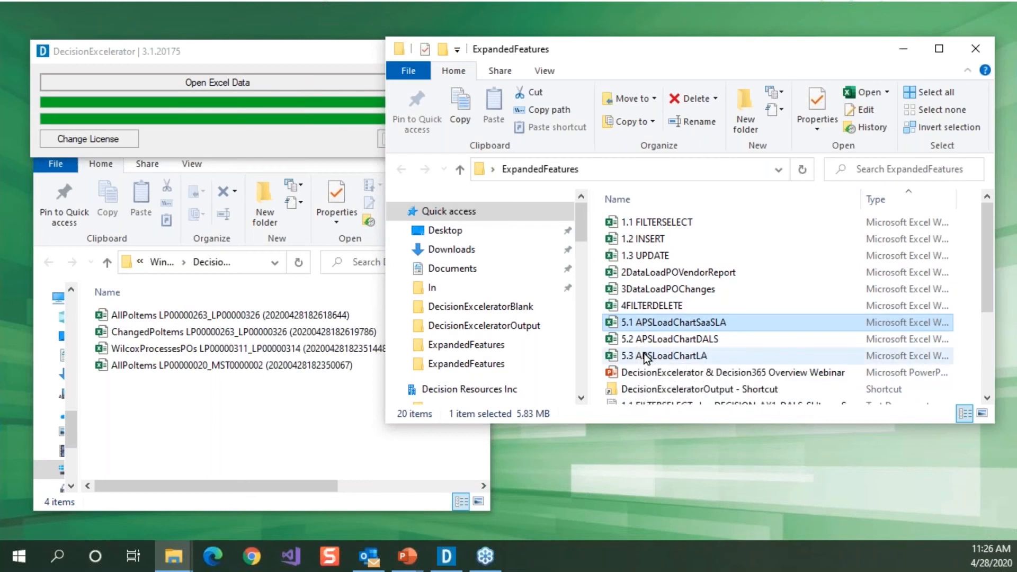
{"action": "left_click", "coordinate": [243, 85]}
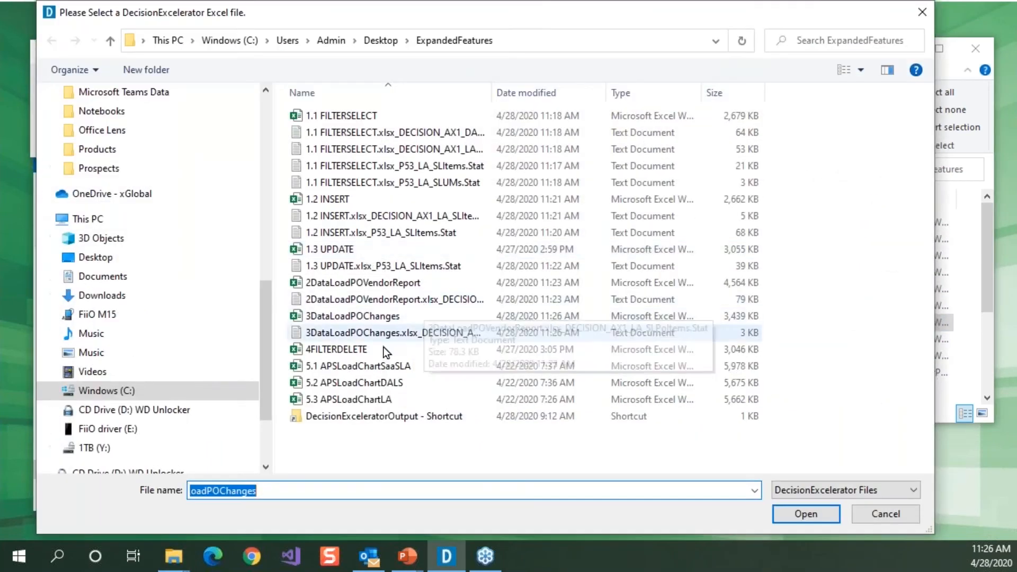
{"action": "double_click", "coordinate": [344, 352]}
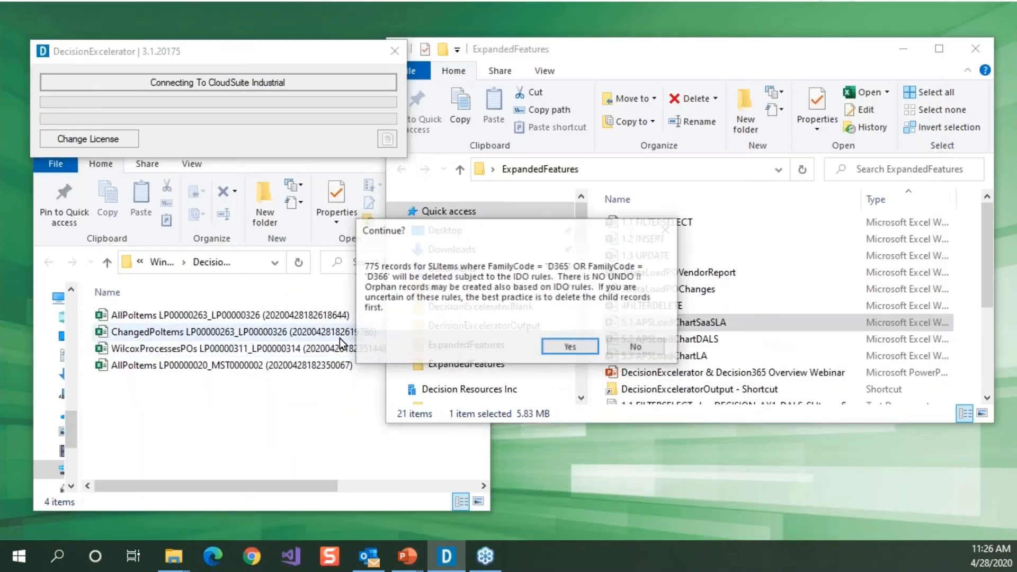
{"action": "left_click_drag", "start_coordinate": [479, 228], "coordinate": [245, 48]}
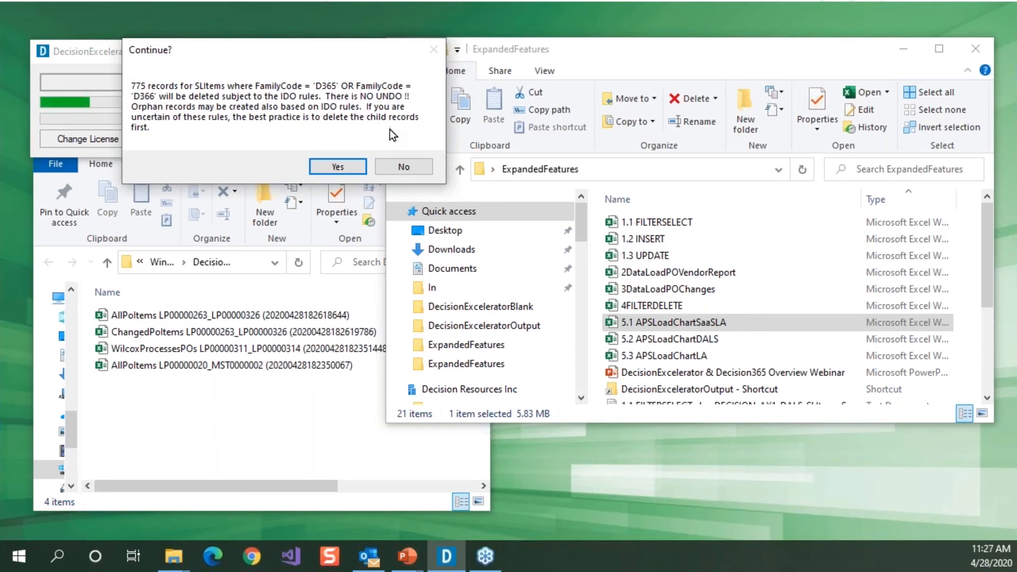
{"action": "left_click", "coordinate": [403, 168]}
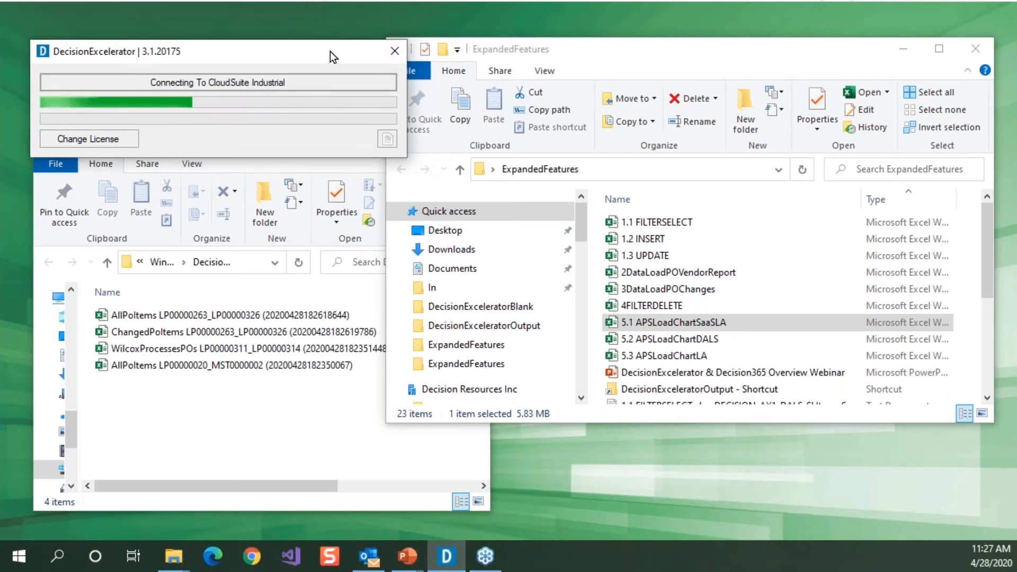
{"action": "left_click", "coordinate": [384, 53]}
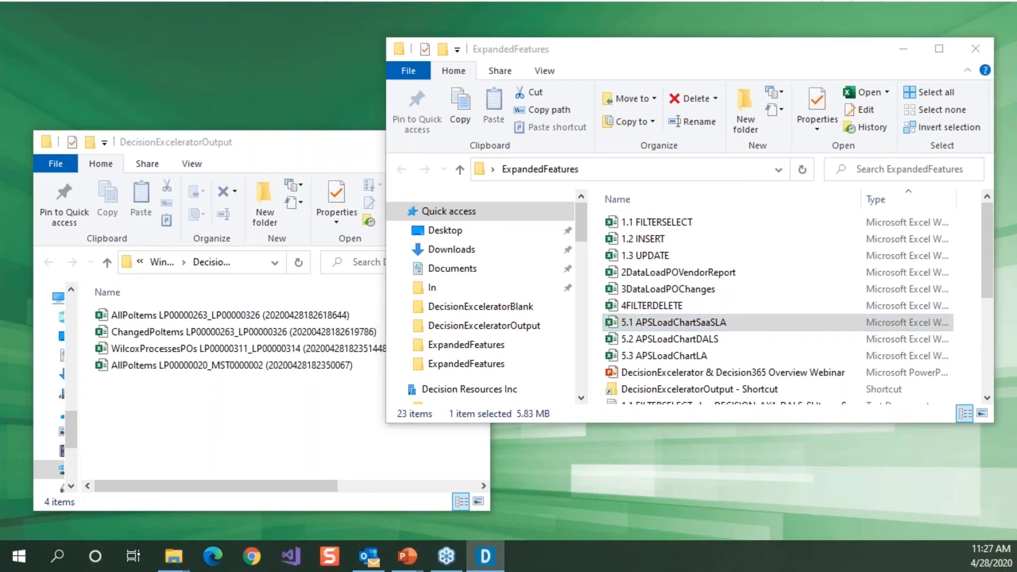
Place two DecisionExcelerator windows one above the other and process 5.1 APSLoadChartSaaSLA in the upper one and 5.3 APSLoadChartLA in the lower one
{"action": "left_click_drag", "start_coordinate": [592, 191], "coordinate": [108, 81]}
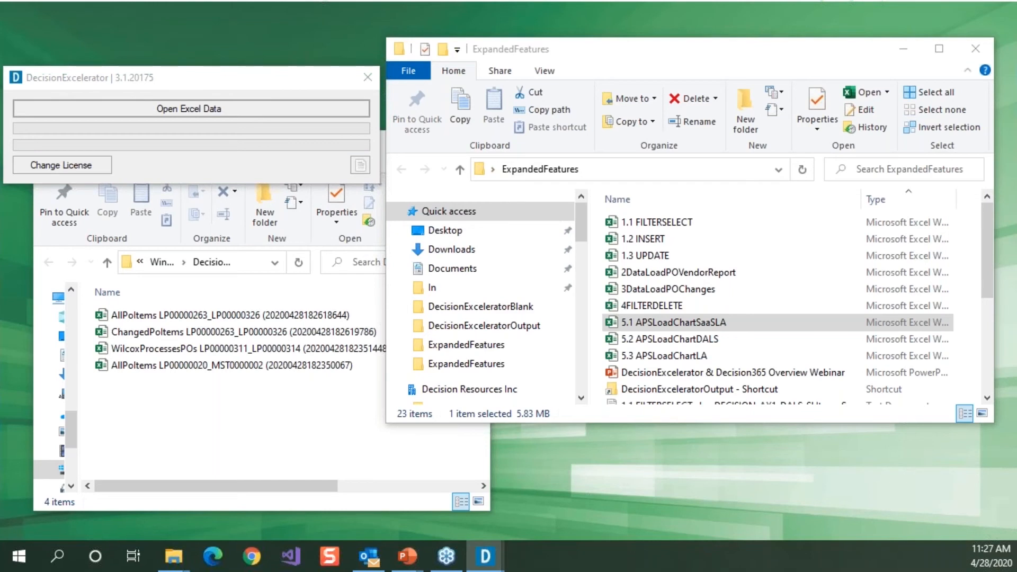
{"action": "left_click_drag", "start_coordinate": [788, 100], "coordinate": [115, 230]}
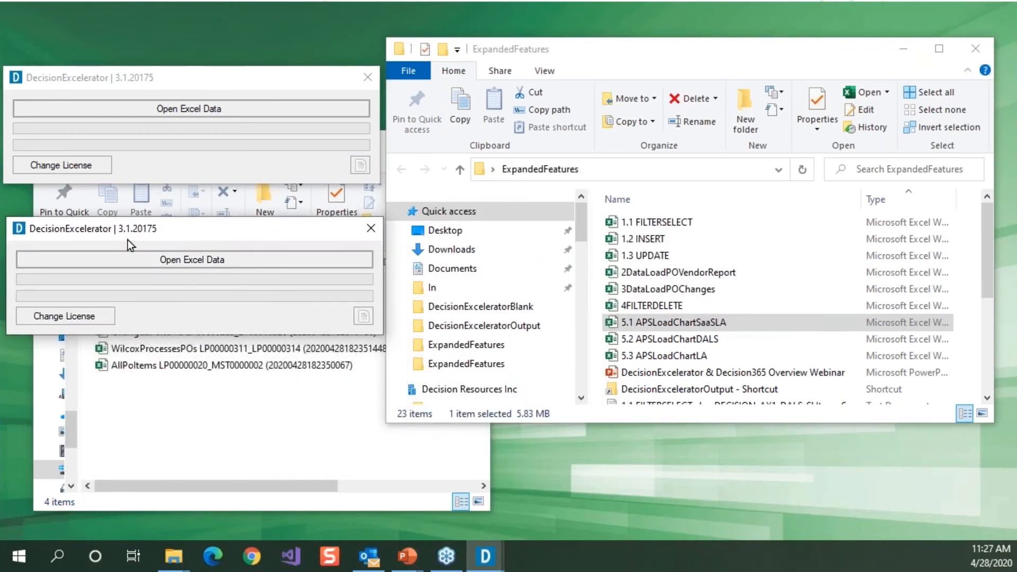
{"action": "left_click", "coordinate": [690, 322]}
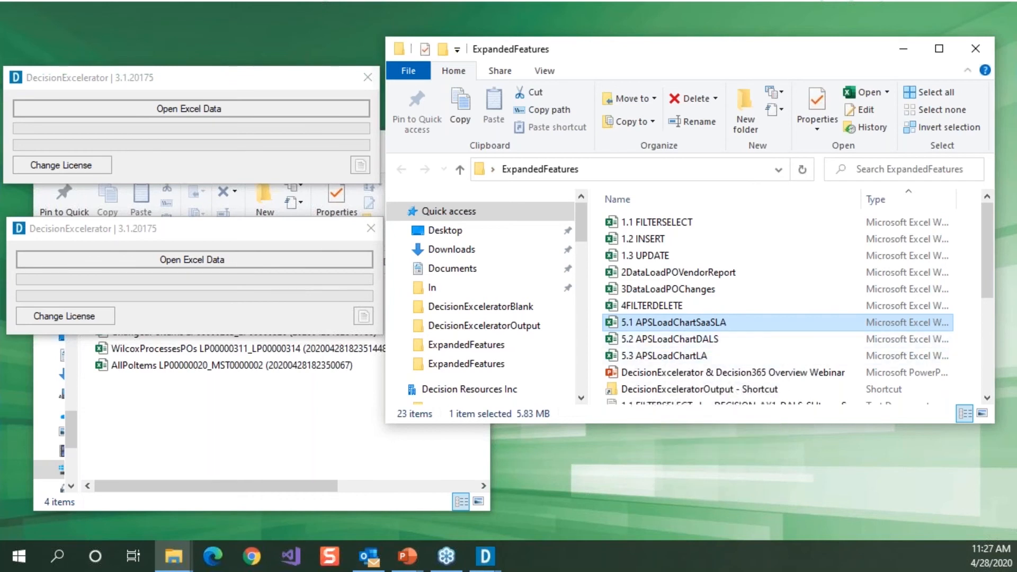
{"action": "left_click", "coordinate": [196, 112]}
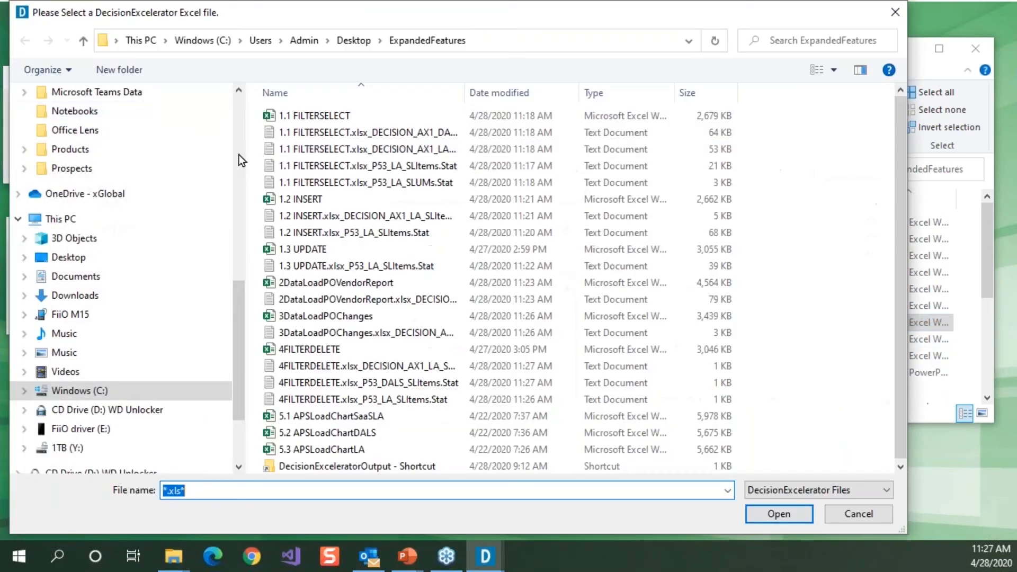
{"action": "left_click", "coordinate": [344, 419]}
{"action": "double_click", "coordinate": [345, 419]}
{"action": "left_click", "coordinate": [249, 259]}
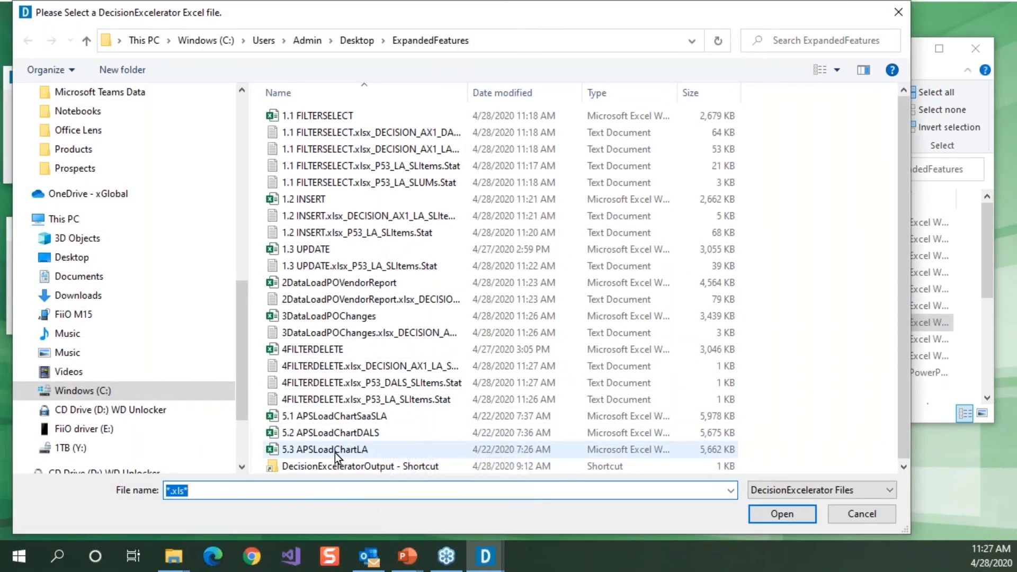
{"action": "double_click", "coordinate": [335, 450]}
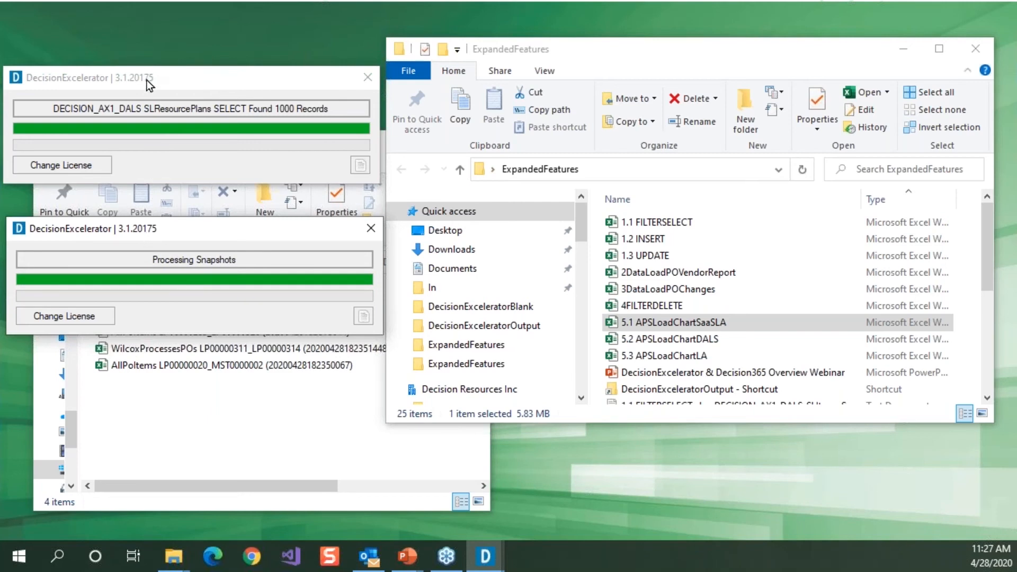
Open the P53_LA output workbook and examine its load charts by work center
{"action": "left_click", "coordinate": [162, 367]}
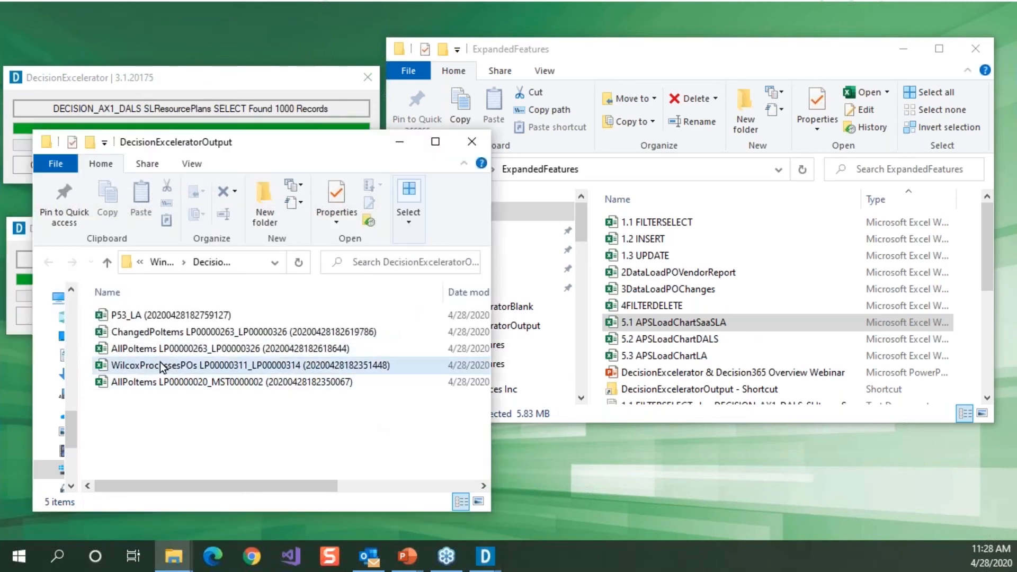
{"action": "double_click", "coordinate": [157, 318]}
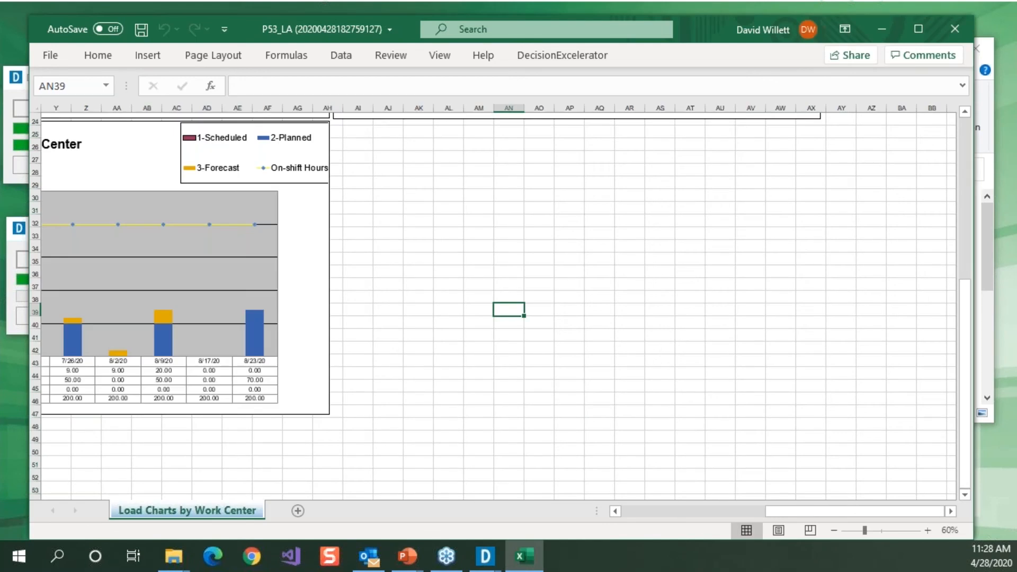
{"action": "left_click_drag", "start_coordinate": [802, 511], "coordinate": [602, 530]}
{"action": "scroll", "coordinate": [518, 426], "scroll_direction": "up", "scroll_amount": 8}
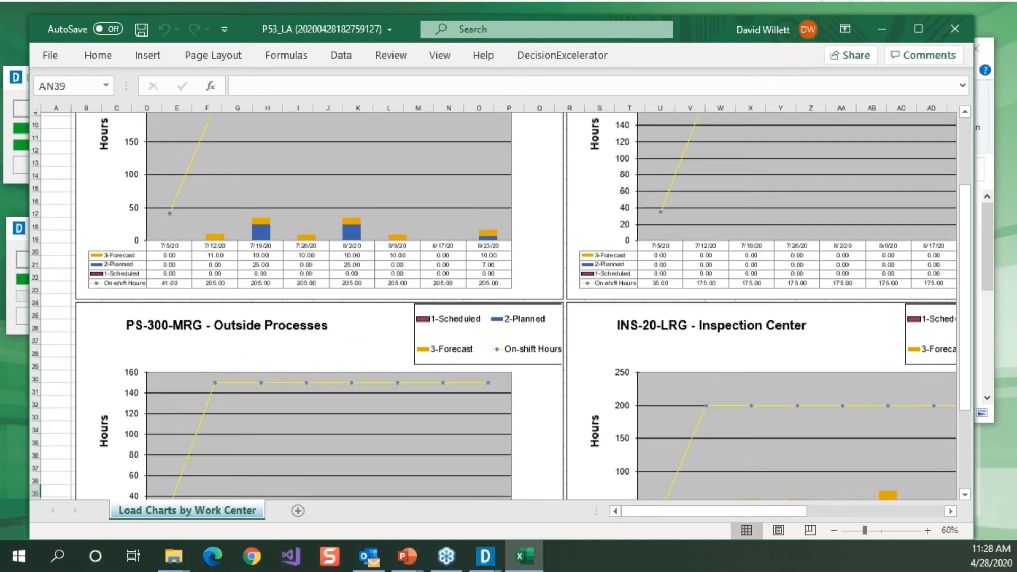
{"action": "scroll", "coordinate": [442, 380], "scroll_direction": "down", "scroll_amount": 5}
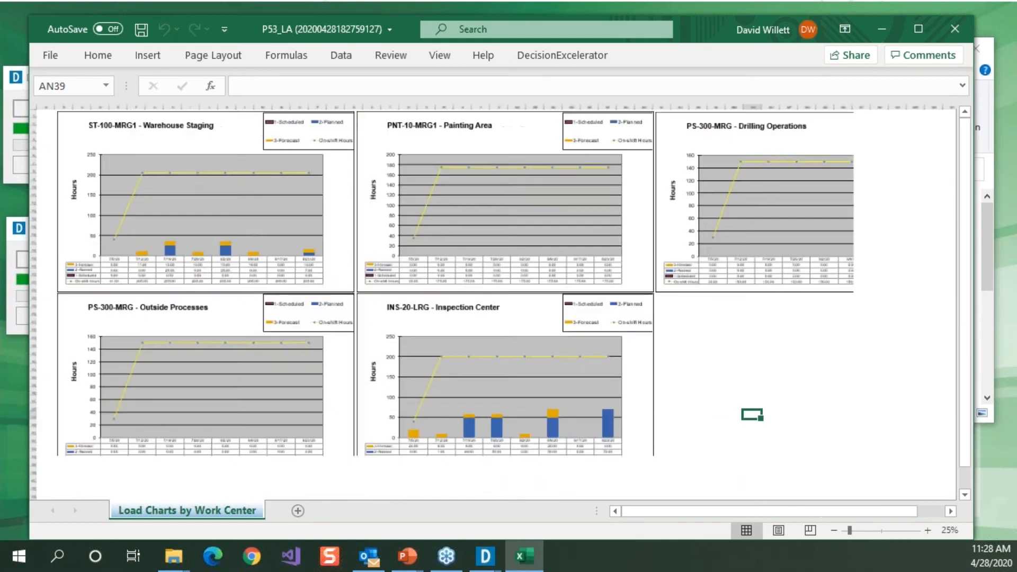
{"action": "scroll", "coordinate": [442, 379], "scroll_direction": "up", "scroll_amount": 6}
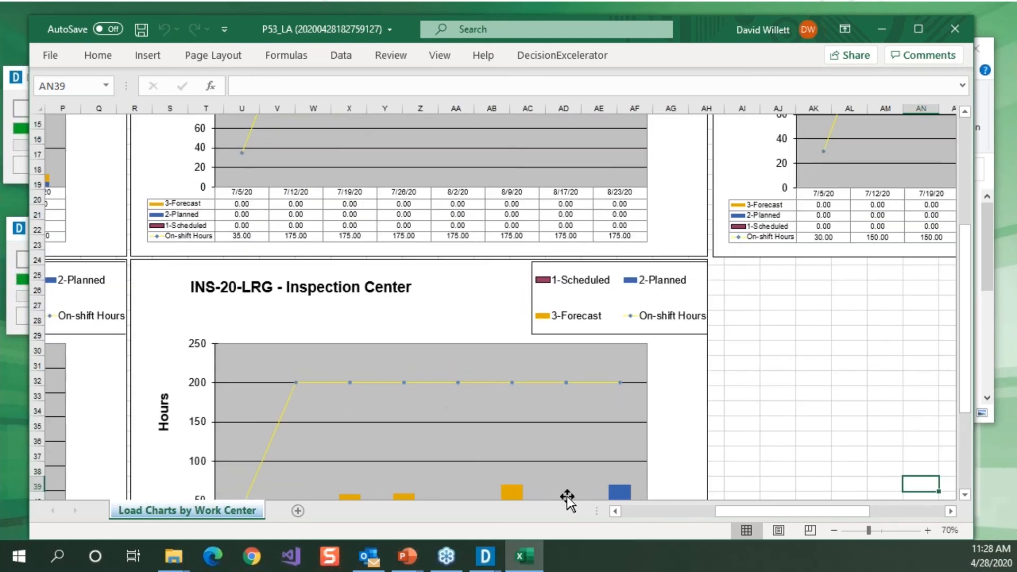
Review the Outside Processes and Warehouse Staging load charts in the P53_LA workbook and close it
{"action": "left_click_drag", "start_coordinate": [738, 507], "coordinate": [575, 527]}
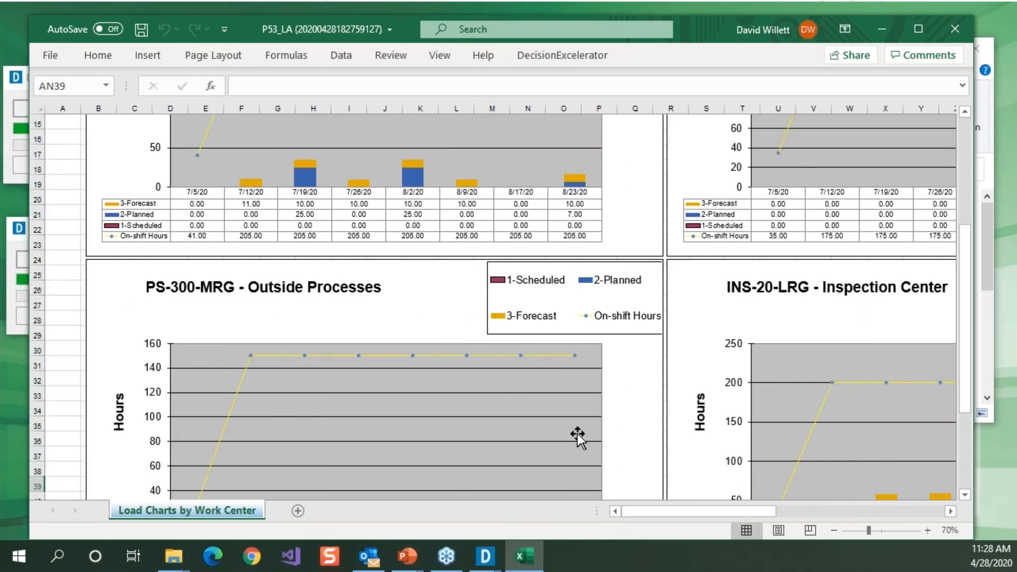
{"action": "scroll", "coordinate": [529, 325], "scroll_direction": "up", "scroll_amount": 4}
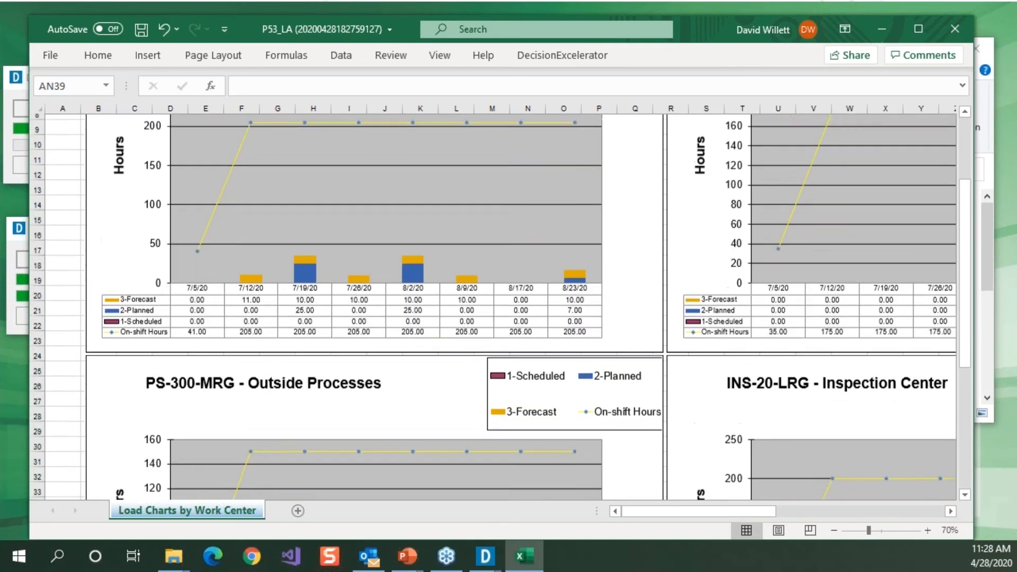
{"action": "scroll", "coordinate": [530, 307], "scroll_direction": "up", "scroll_amount": 1}
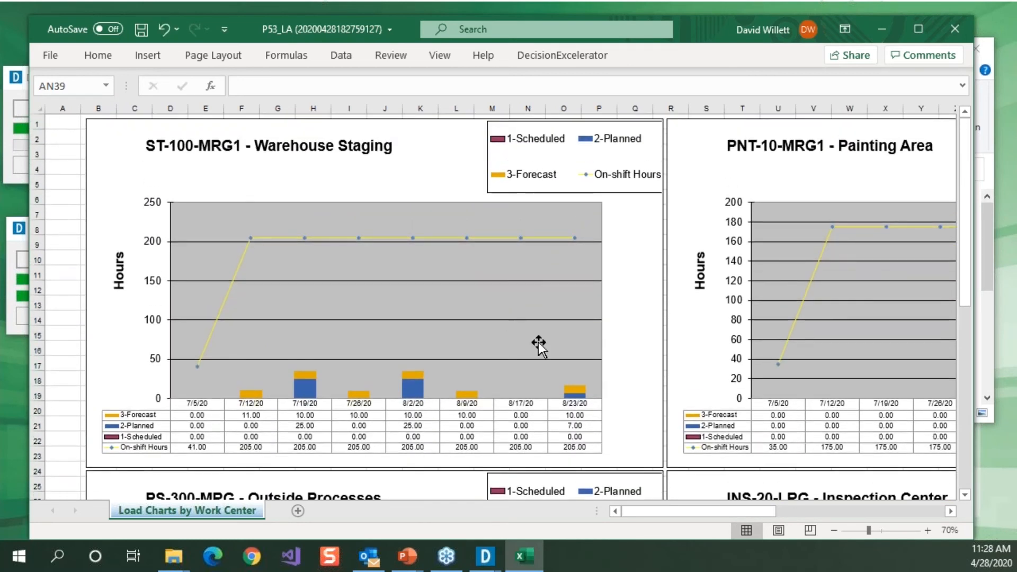
{"action": "left_click", "coordinate": [947, 35]}
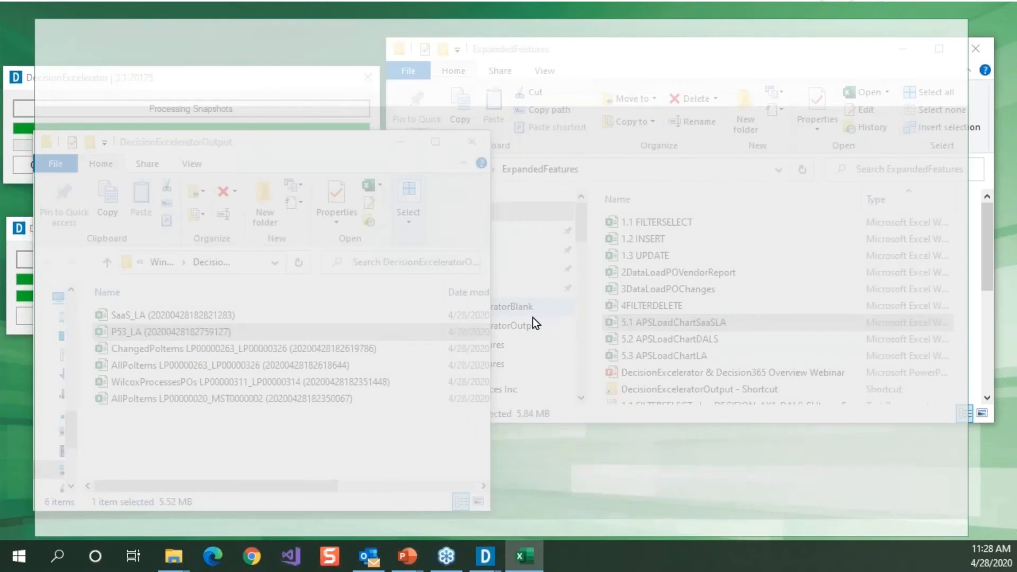
Open the SaaS_LA output workbook, examine its load charts by work center at 40% zoom, and close it
{"action": "double_click", "coordinate": [228, 314]}
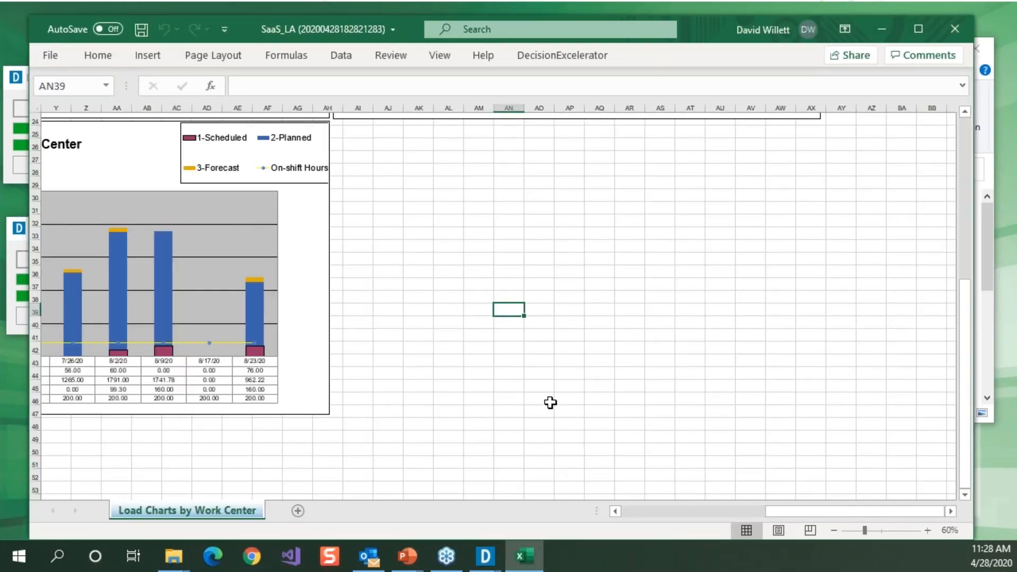
{"action": "left_click_drag", "start_coordinate": [783, 511], "coordinate": [522, 441]}
{"action": "scroll", "coordinate": [522, 441], "scroll_direction": "up", "scroll_amount": 8}
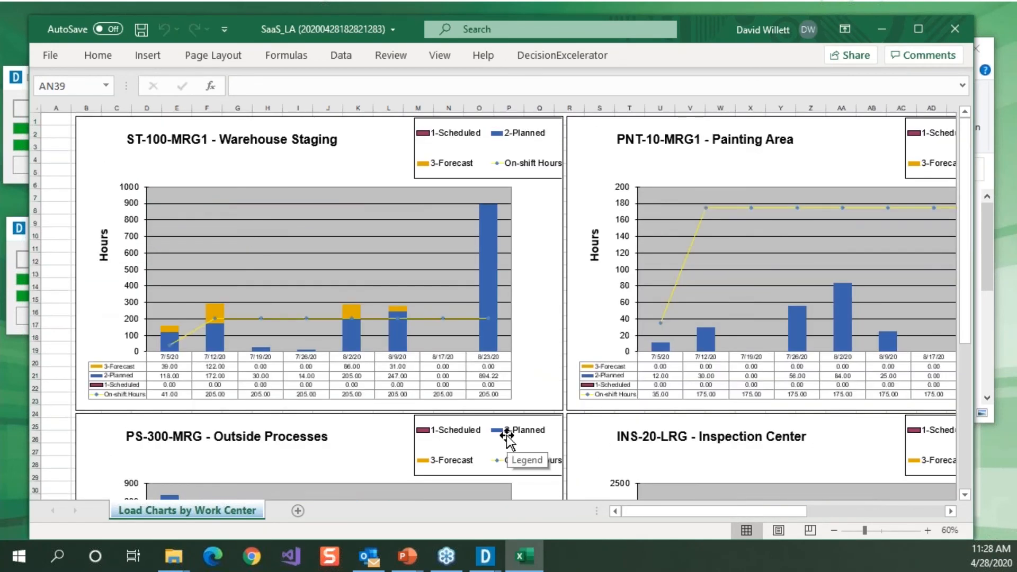
{"action": "scroll", "coordinate": [521, 446], "scroll_direction": "down", "scroll_amount": 1, "text": "ctrl"}
{"action": "scroll", "coordinate": [521, 446], "scroll_direction": "down", "scroll_amount": 3, "text": "ctrl"}
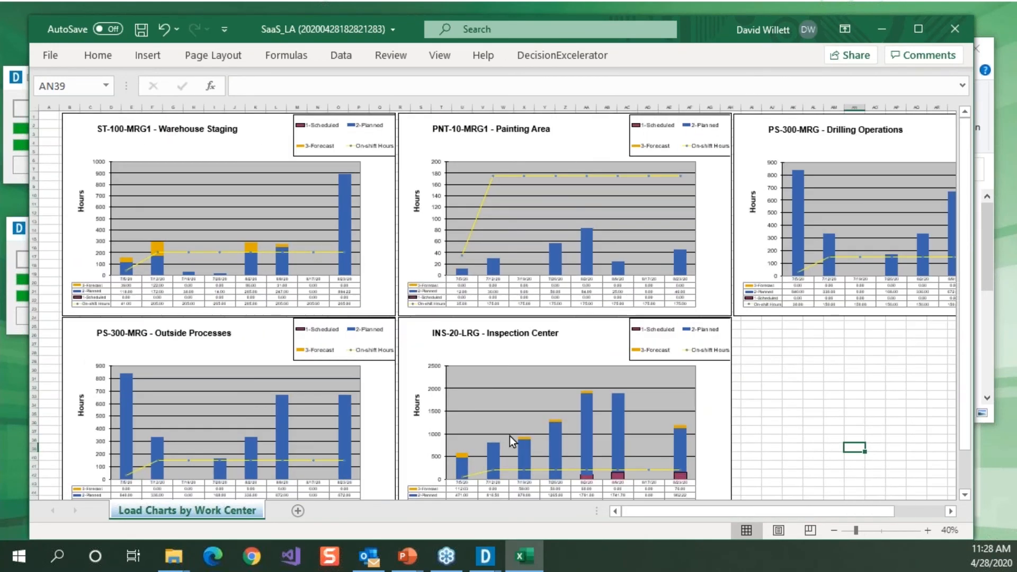
{"action": "left_click", "coordinate": [954, 29]}
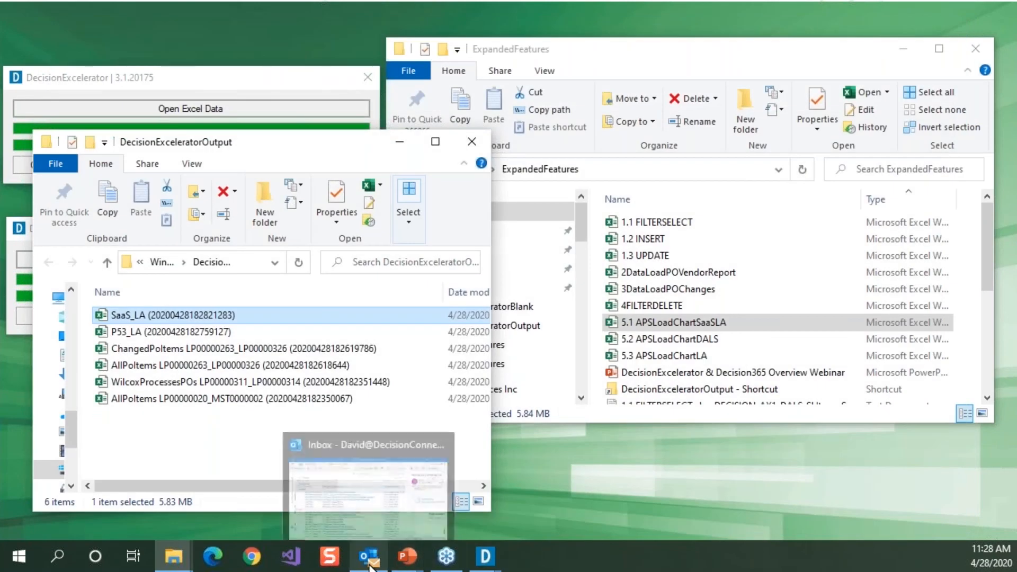
Switch to Outlook in a maximized window and open the DecisionExcelerator public folder with a wider reading pane
{"action": "left_click", "coordinate": [370, 563]}
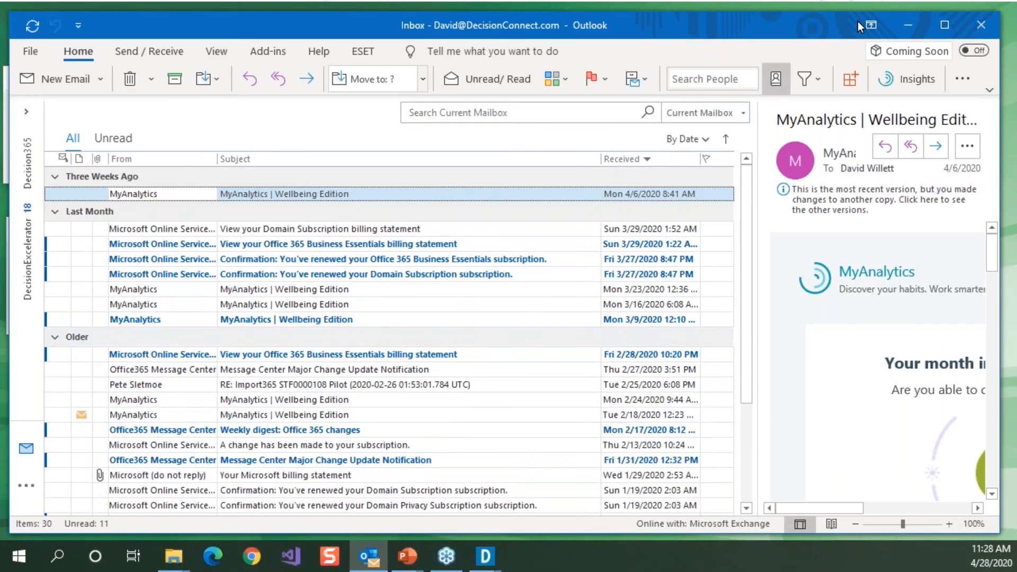
{"action": "left_click", "coordinate": [943, 25]}
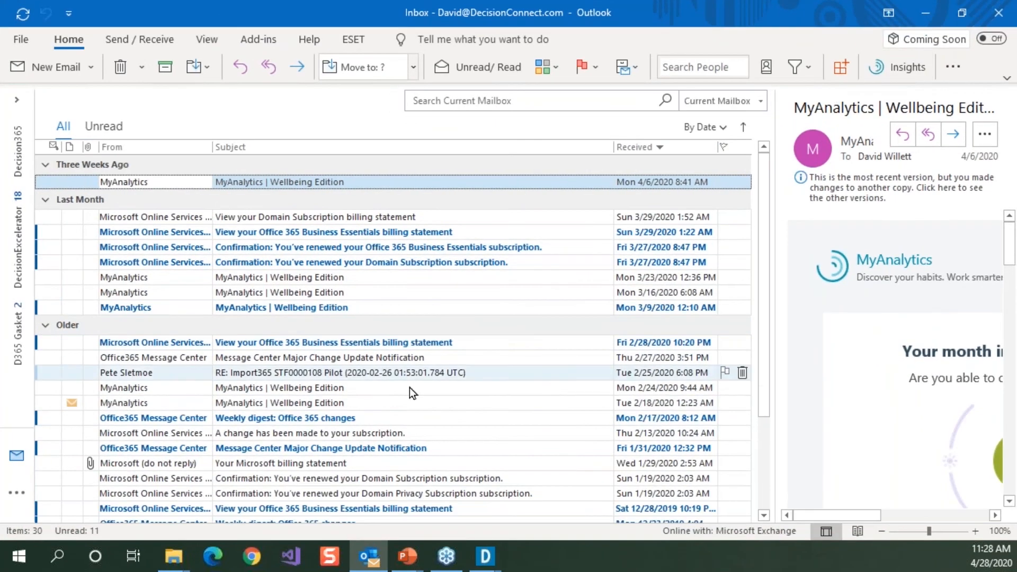
{"action": "left_click", "coordinate": [25, 272]}
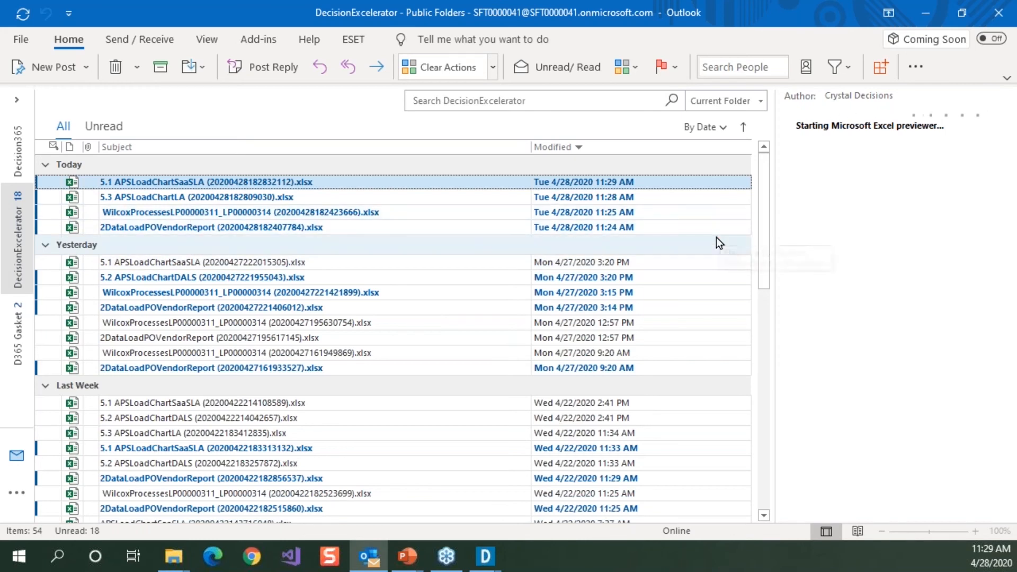
{"action": "left_click_drag", "start_coordinate": [776, 230], "coordinate": [419, 284]}
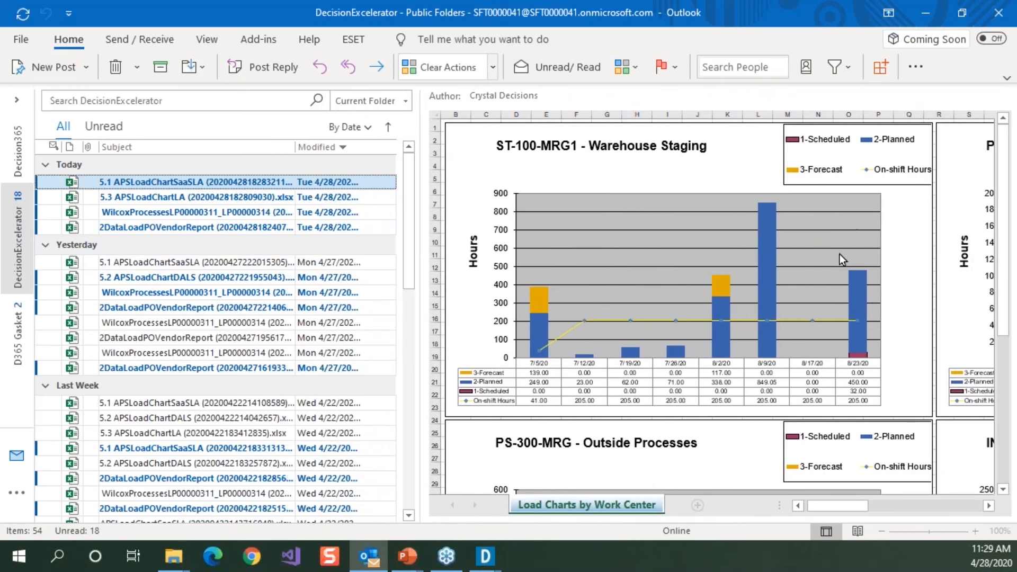
Examine the load charts in today's 5.1 APSLoadChartSaaSLA post and preview today's WilcoxProcesses workbook
{"action": "left_click", "coordinate": [675, 263]}
{"action": "scroll", "coordinate": [675, 263], "scroll_direction": "down", "scroll_amount": 6}
{"action": "left_click", "coordinate": [622, 207]}
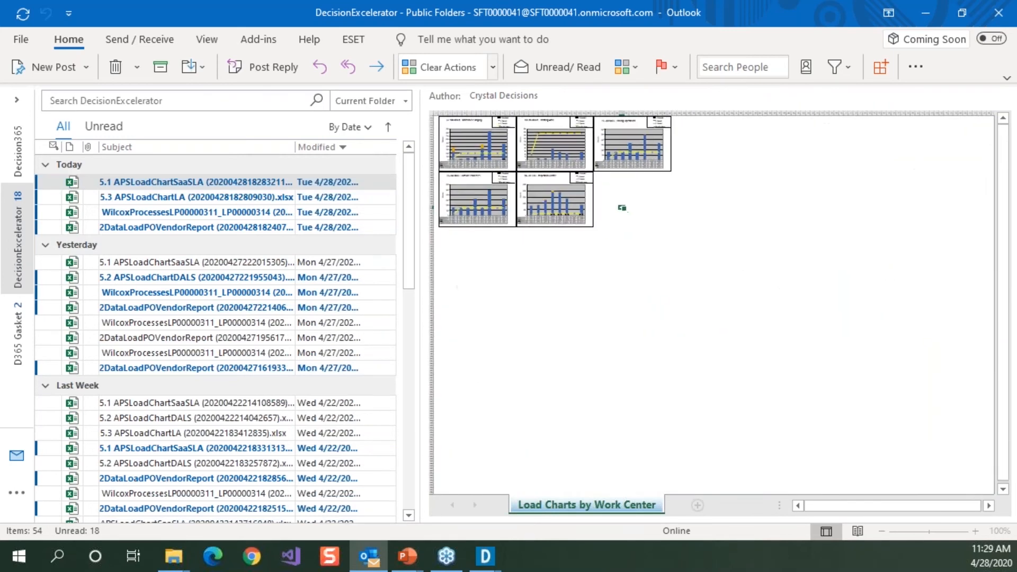
{"action": "scroll", "coordinate": [622, 207], "scroll_direction": "up", "scroll_amount": 4}
{"action": "scroll", "coordinate": [621, 207], "scroll_direction": "up", "scroll_amount": 3}
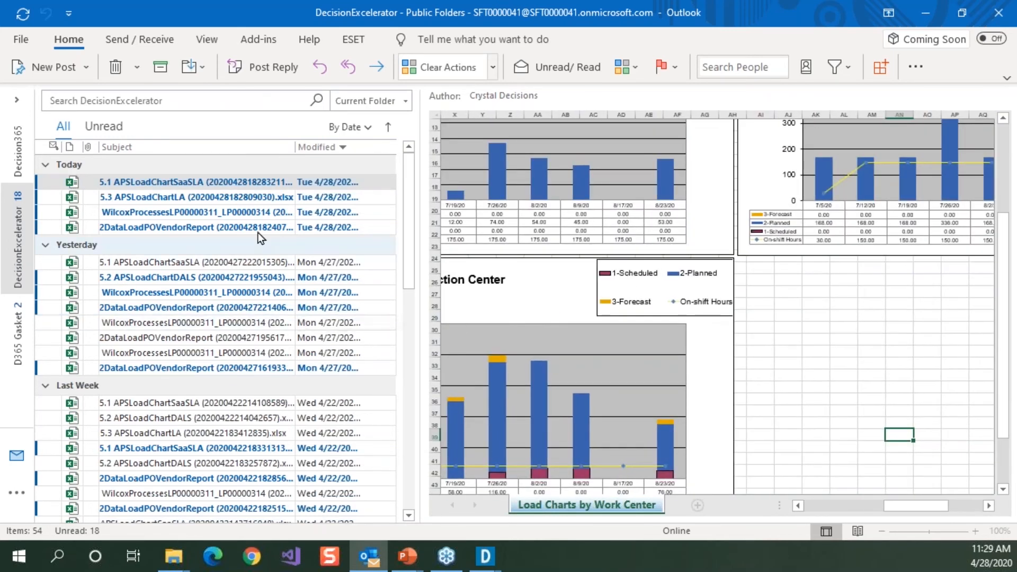
{"action": "left_click", "coordinate": [256, 220]}
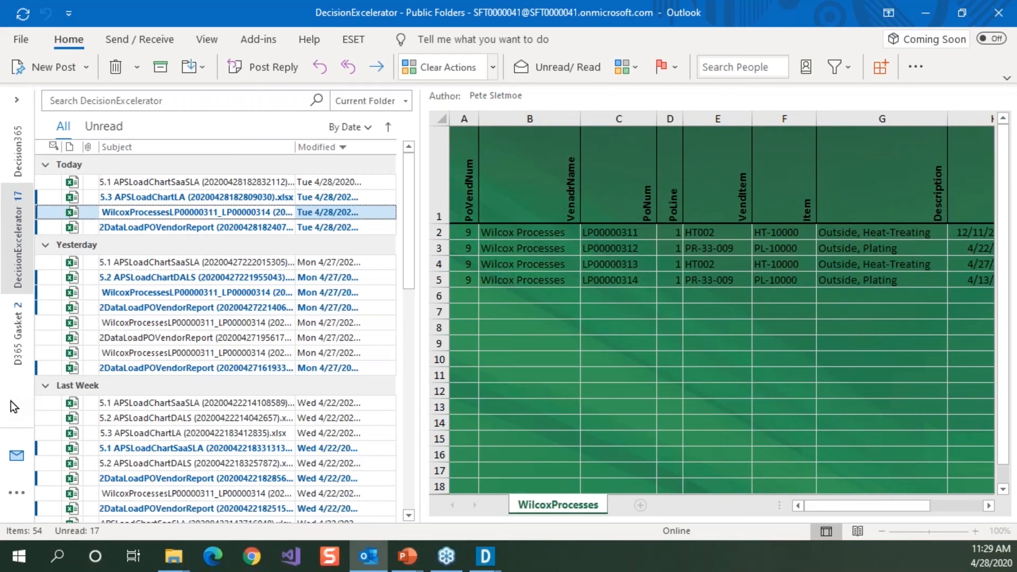
Open the D365 Gasket folder with a wider item list and read the details of the first STD BUNA N 70 ORING KIT line
{"action": "left_click", "coordinate": [18, 339]}
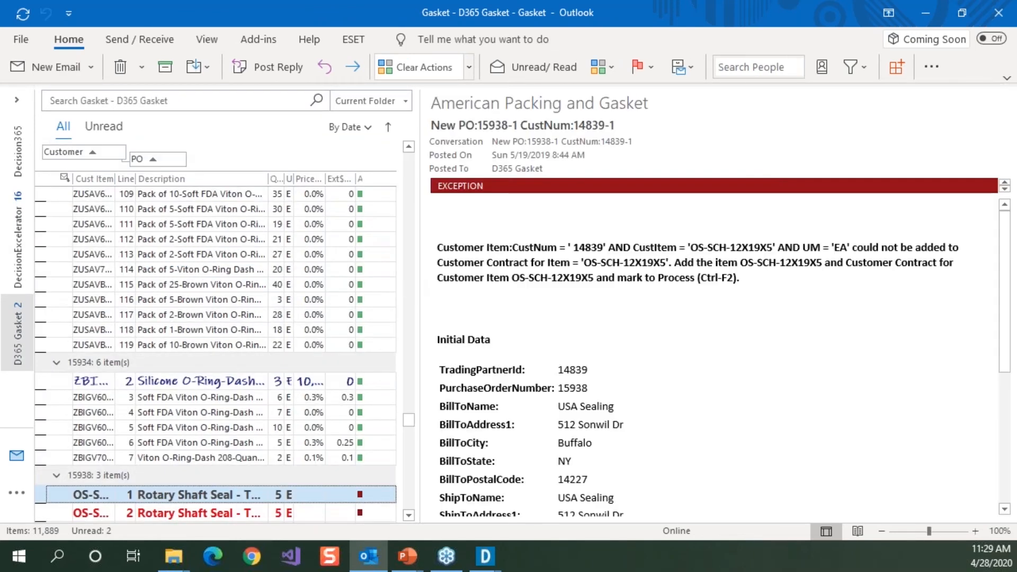
{"action": "left_click_drag", "start_coordinate": [415, 281], "coordinate": [775, 284]}
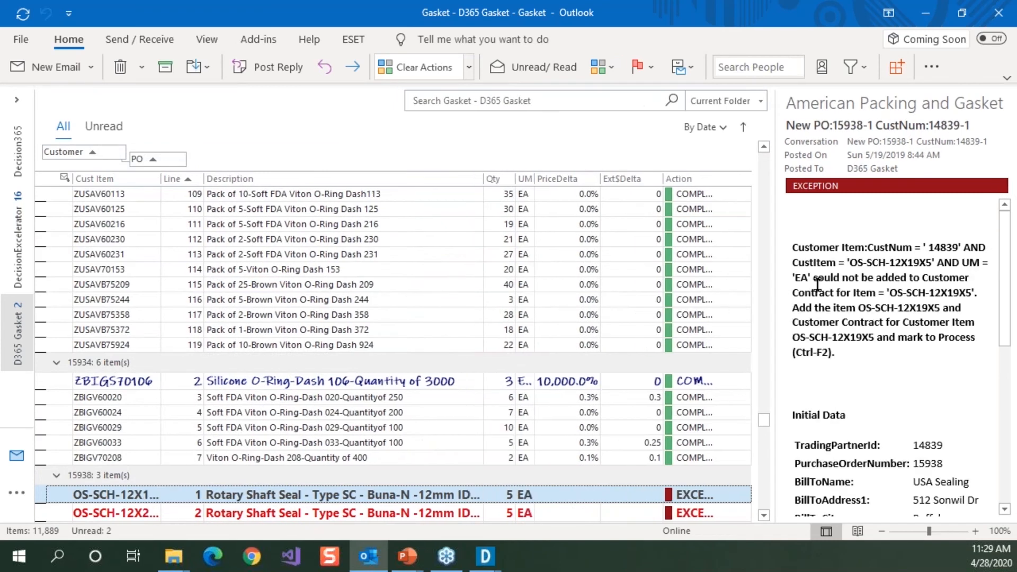
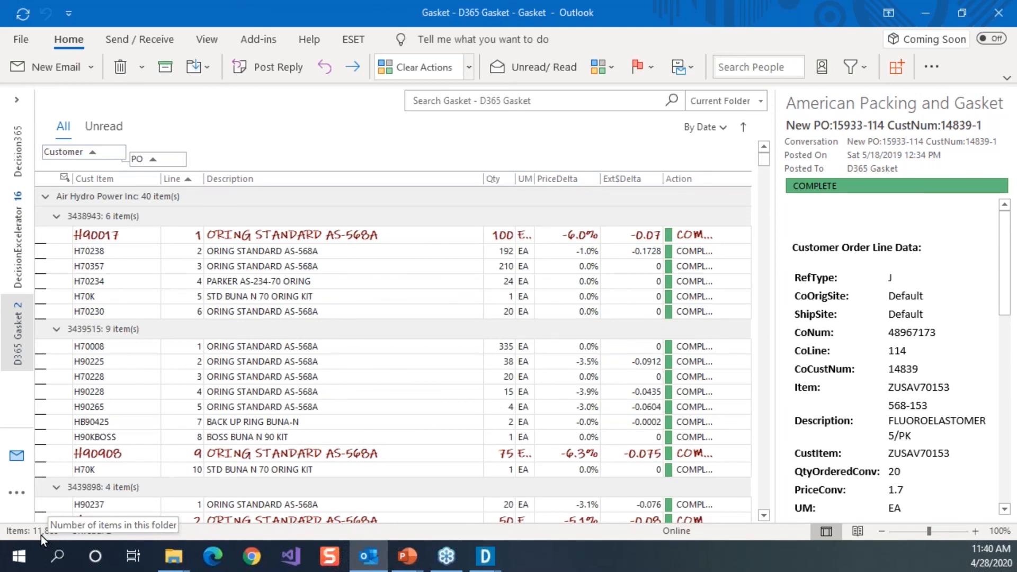
{"action": "scroll", "coordinate": [214, 367], "scroll_direction": "down", "scroll_amount": 2}
{"action": "scroll", "coordinate": [214, 370], "scroll_direction": "down", "scroll_amount": 3}
{"action": "scroll", "coordinate": [213, 374], "scroll_direction": "up", "scroll_amount": 5}
{"action": "left_click", "coordinate": [253, 300]}
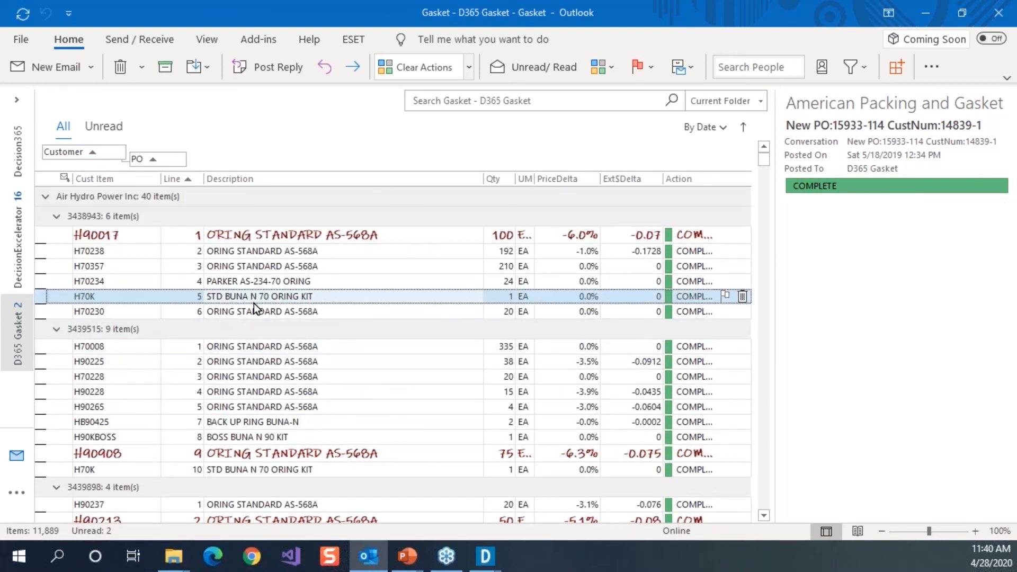
{"action": "left_click_drag", "start_coordinate": [1008, 273], "coordinate": [1006, 404]}
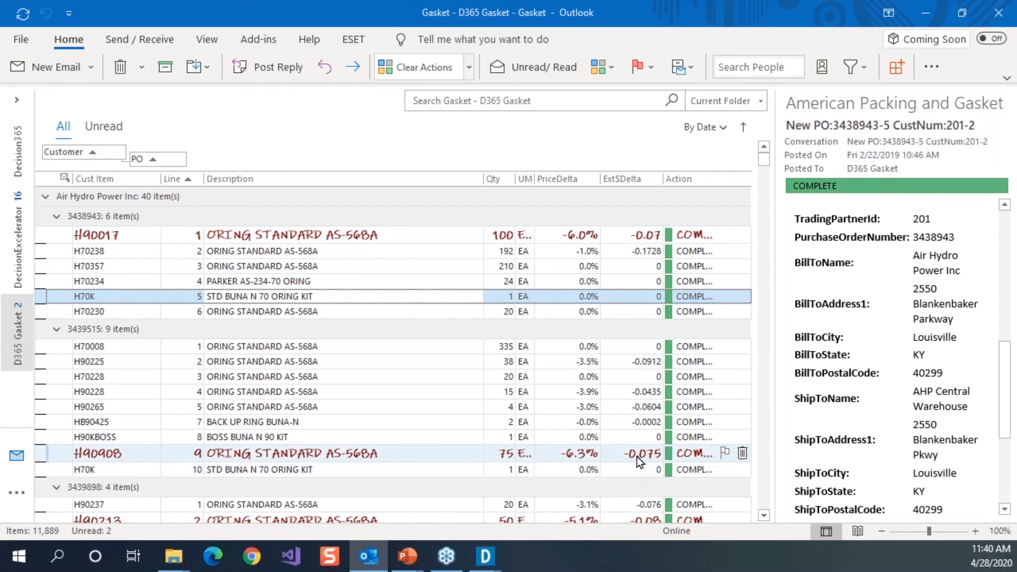
Browse the order lines by customer and search the folder for the purchase order number among the recent searches
{"action": "scroll", "coordinate": [636, 457], "scroll_direction": "down", "scroll_amount": 2}
{"action": "scroll", "coordinate": [618, 462], "scroll_direction": "down", "scroll_amount": 8}
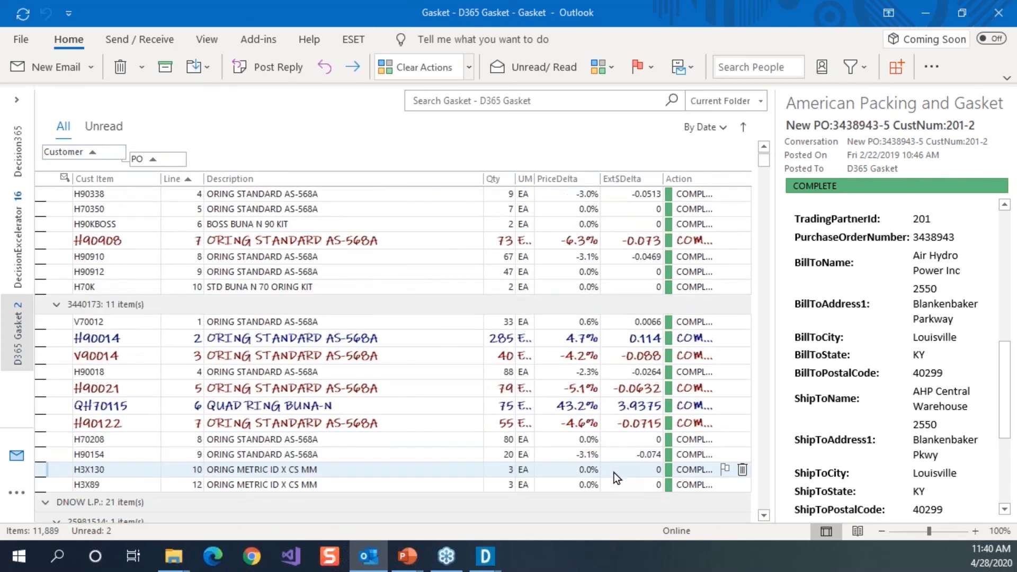
{"action": "scroll", "coordinate": [612, 472], "scroll_direction": "down", "scroll_amount": 5}
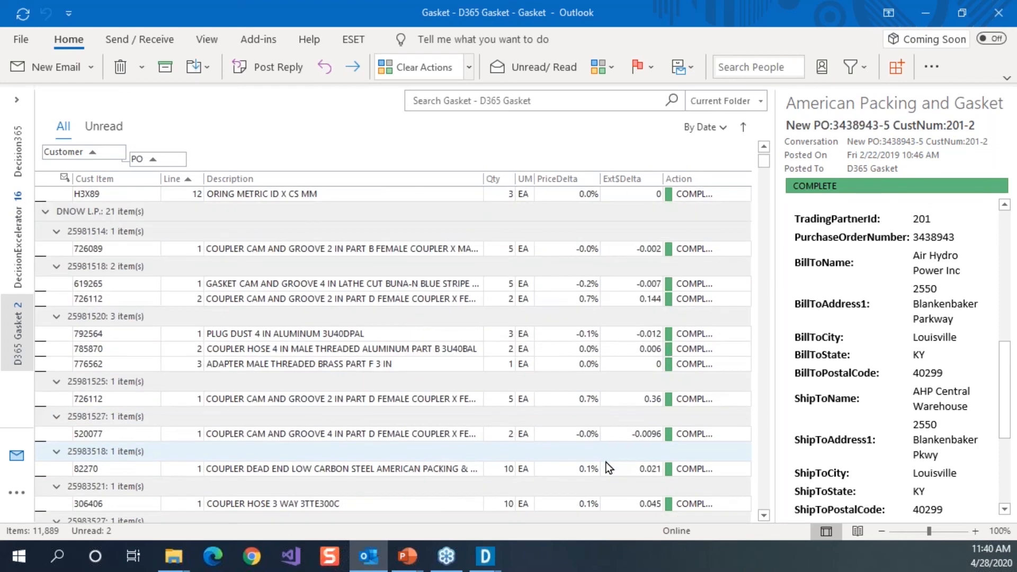
{"action": "left_click", "coordinate": [479, 102]}
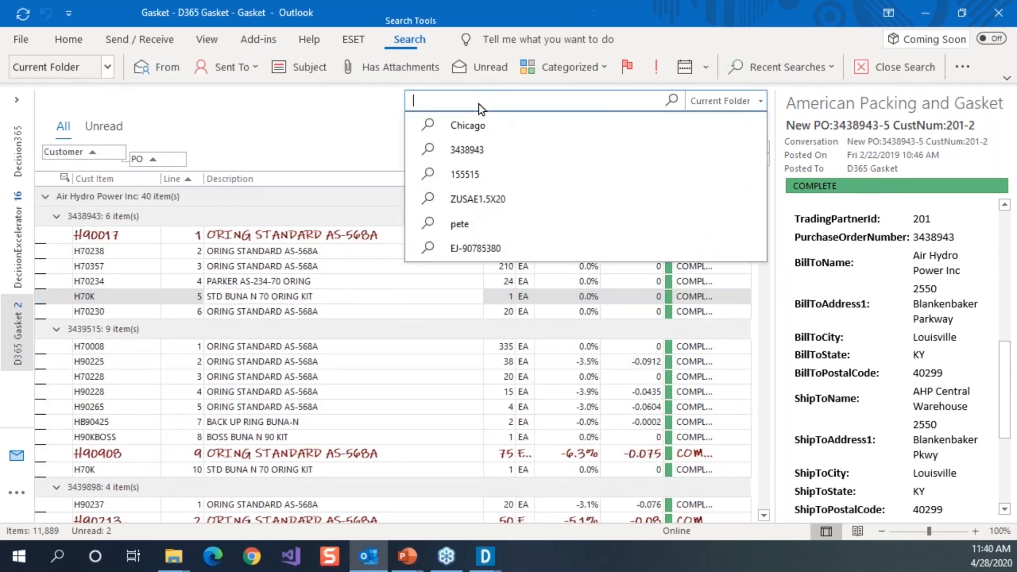
{"action": "left_click", "coordinate": [466, 150]}
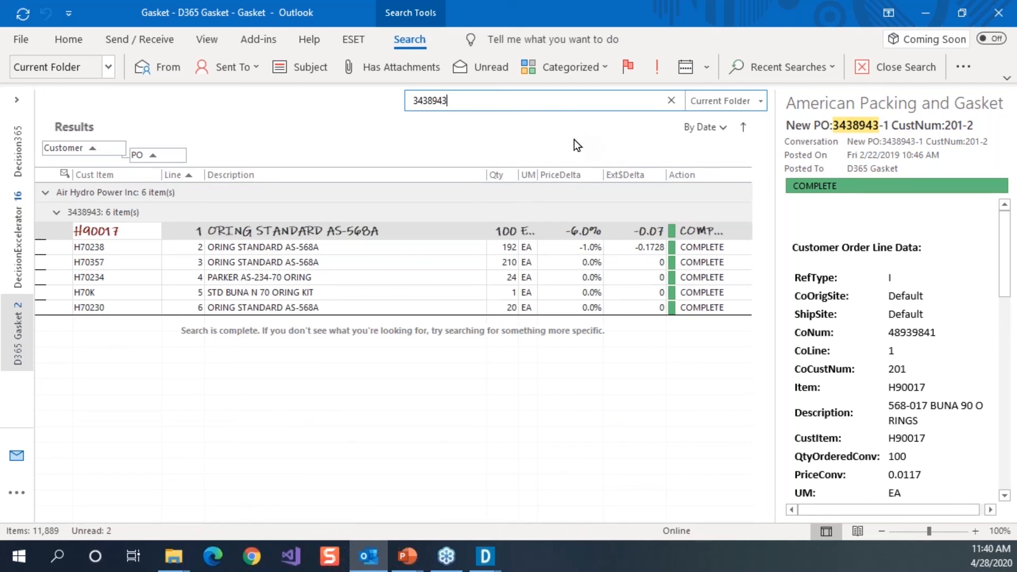
Replace the search with Chicago, browse the matching order lines, and clear the search
{"action": "left_click", "coordinate": [671, 100]}
{"action": "left_click", "coordinate": [481, 150]}
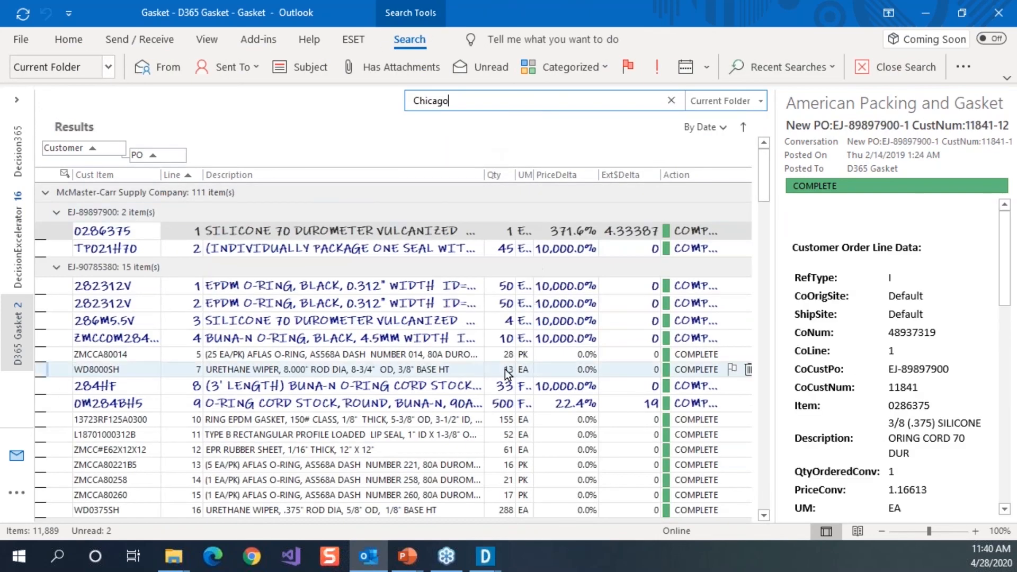
{"action": "scroll", "coordinate": [504, 371], "scroll_direction": "down", "scroll_amount": 15}
{"action": "scroll", "coordinate": [504, 371], "scroll_direction": "up", "scroll_amount": 15}
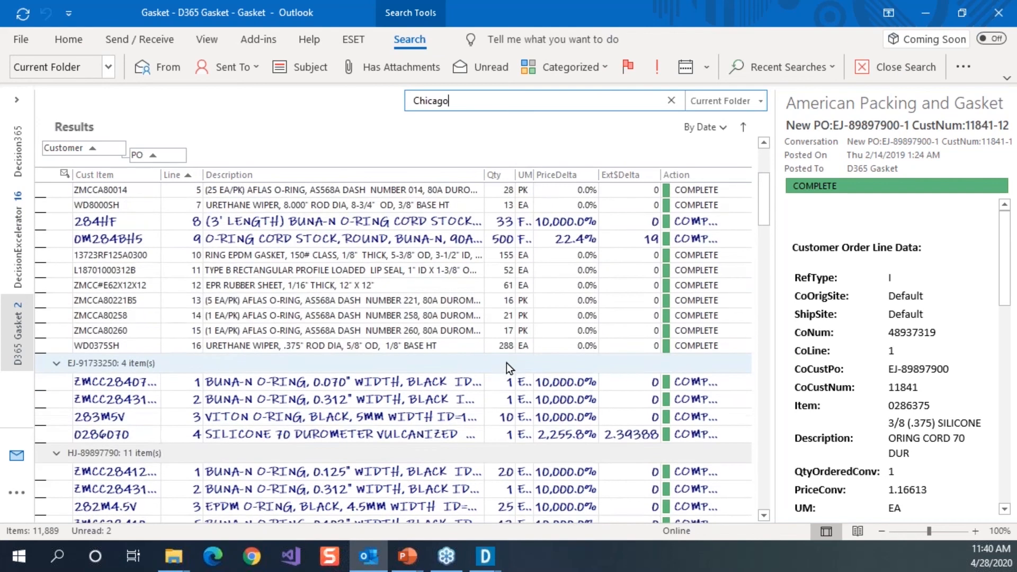
{"action": "left_click", "coordinate": [671, 100]}
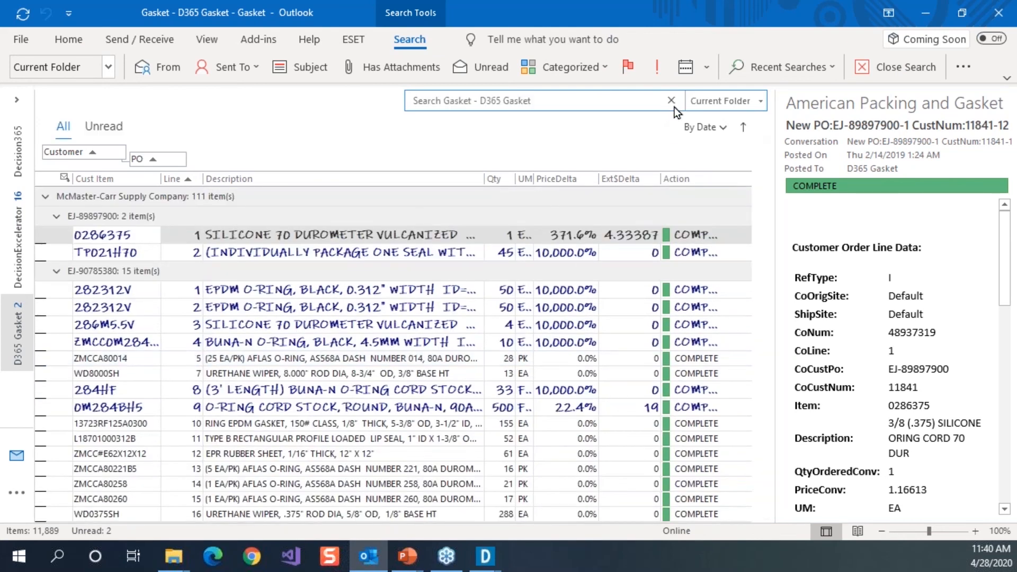
Browse the full order list and switch the D365 Gasket folder to the Exceptions view
{"action": "scroll", "coordinate": [514, 347], "scroll_direction": "up", "scroll_amount": 10}
{"action": "scroll", "coordinate": [589, 386], "scroll_direction": "down", "scroll_amount": 10}
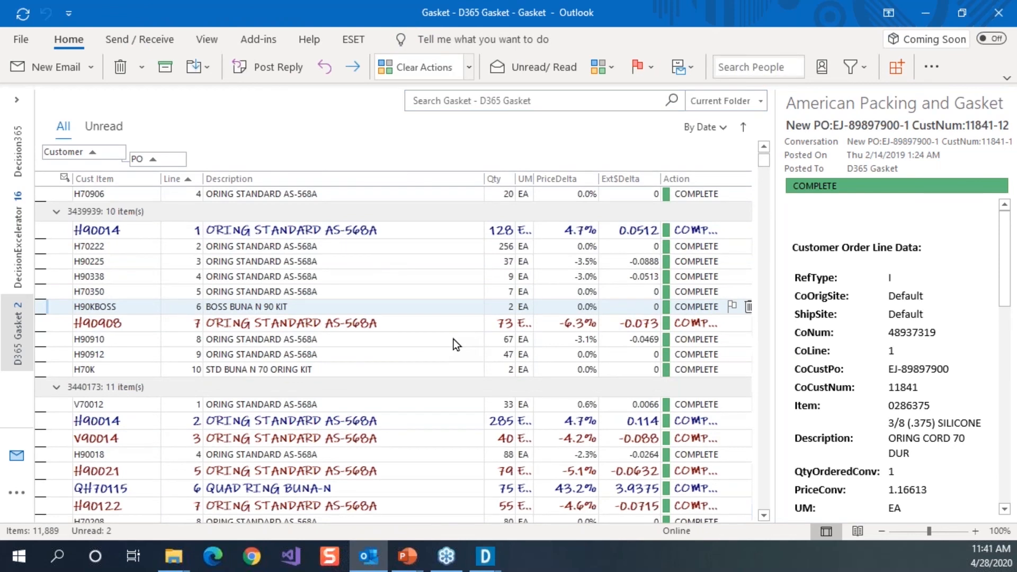
{"action": "left_click", "coordinate": [205, 41]}
{"action": "left_click", "coordinate": [78, 64]}
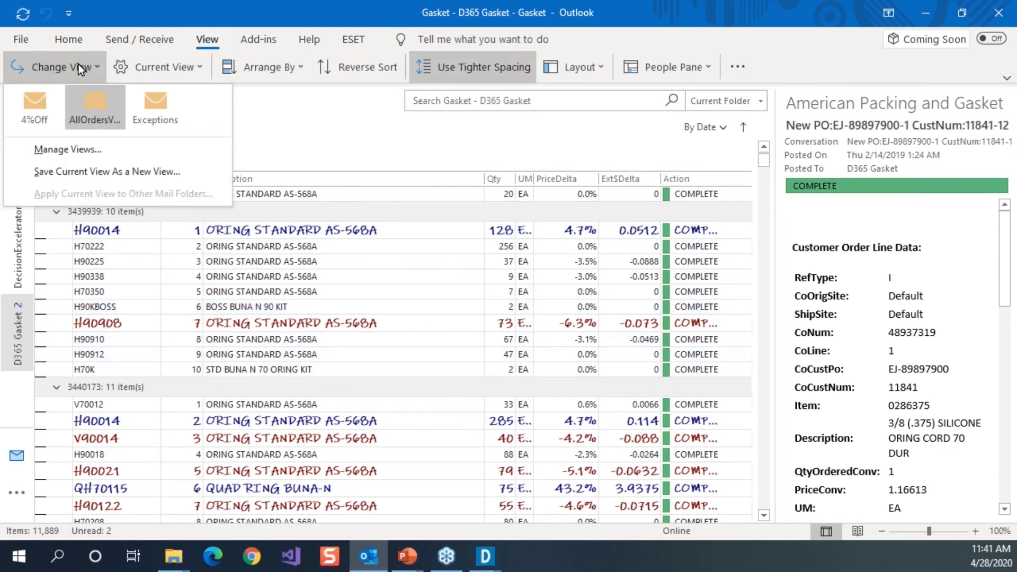
{"action": "left_click", "coordinate": [158, 105]}
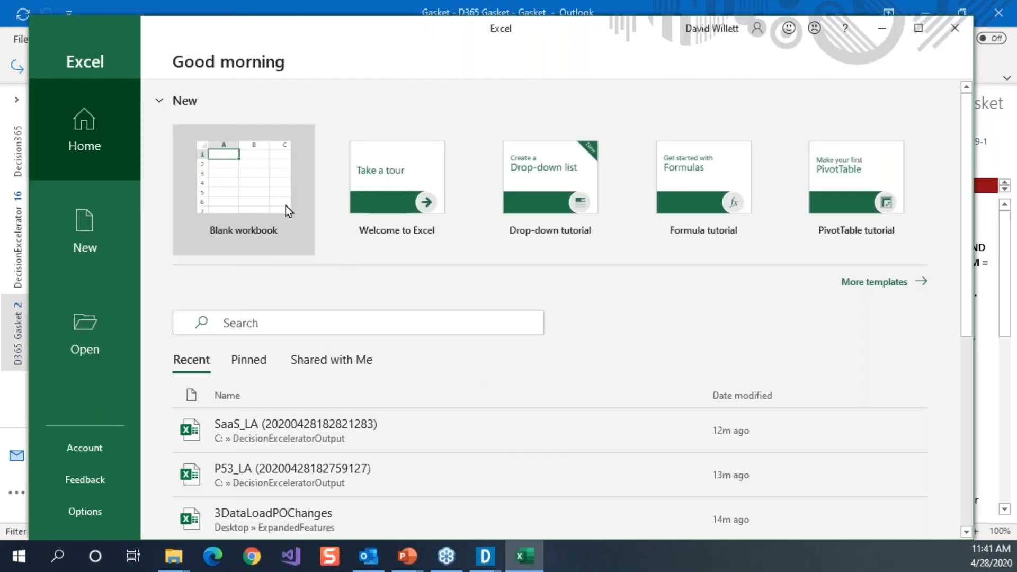
Create a blank Excel workbook and arrange it beside the Outlook window, restored from full screen
{"action": "left_click", "coordinate": [287, 211]}
{"action": "left_click_drag", "start_coordinate": [693, 25], "coordinate": [650, 82]}
{"action": "left_click", "coordinate": [957, 12]}
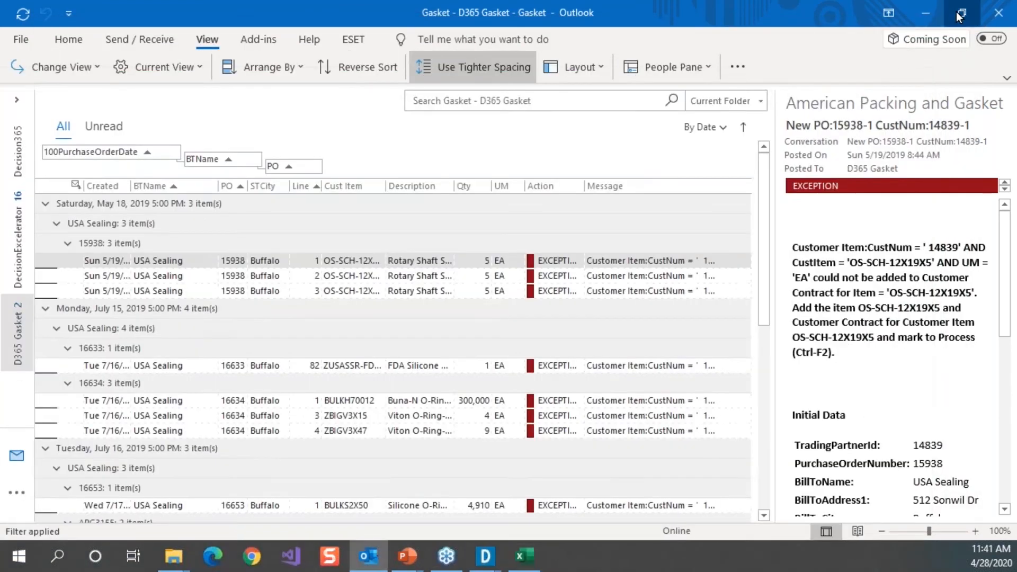
{"action": "left_click_drag", "start_coordinate": [400, 19], "coordinate": [803, 15]}
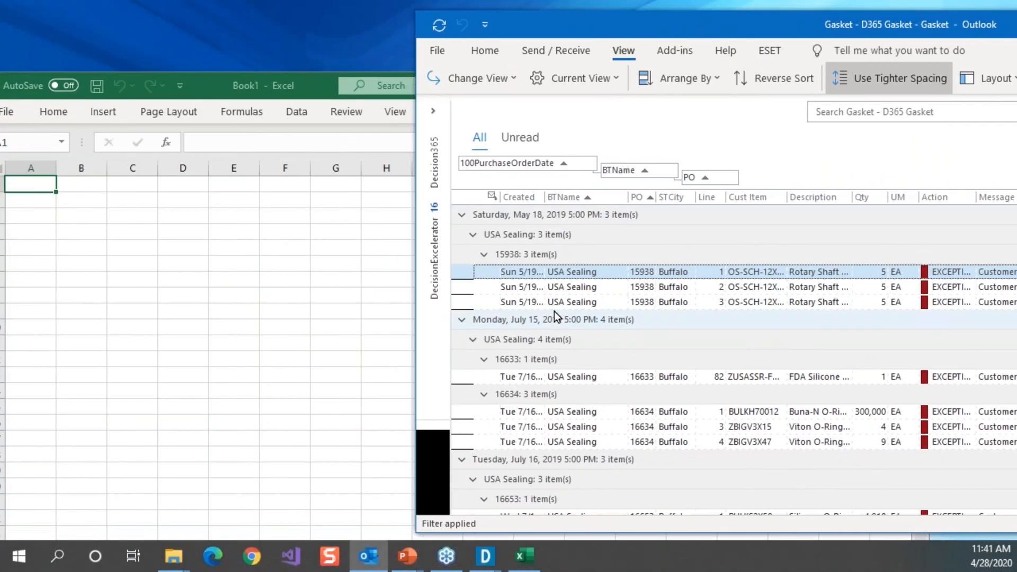
Copy the Monday, July 15, 2019 exception group into the blank workbook from cell A6 and widen columns A and B
{"action": "left_click", "coordinate": [508, 323]}
{"action": "left_click_drag", "start_coordinate": [499, 323], "coordinate": [43, 263]}
{"action": "left_click_drag", "start_coordinate": [57, 167], "coordinate": [281, 167]}
{"action": "left_click", "coordinate": [611, 438]}
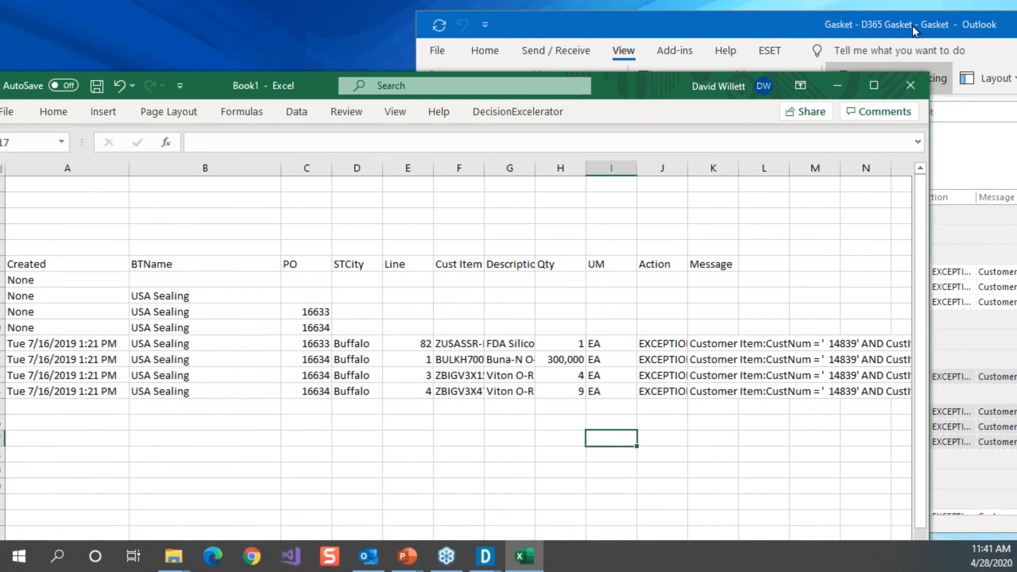
Return to Outlook and switch the D365 Gasket folder to the all-orders view
{"action": "left_click", "coordinate": [913, 26]}
{"action": "left_click", "coordinate": [494, 89]}
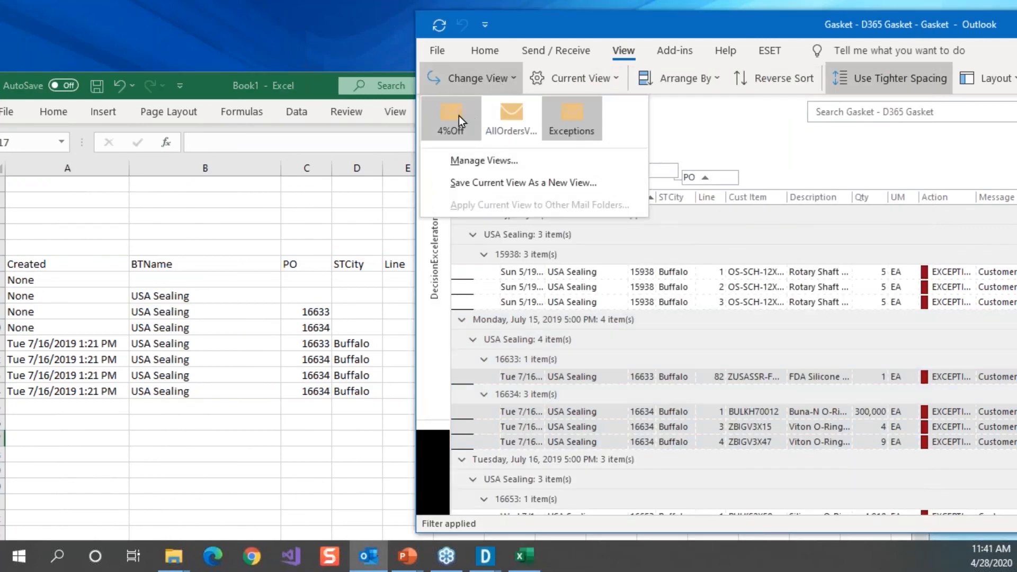
{"action": "left_click", "coordinate": [521, 122]}
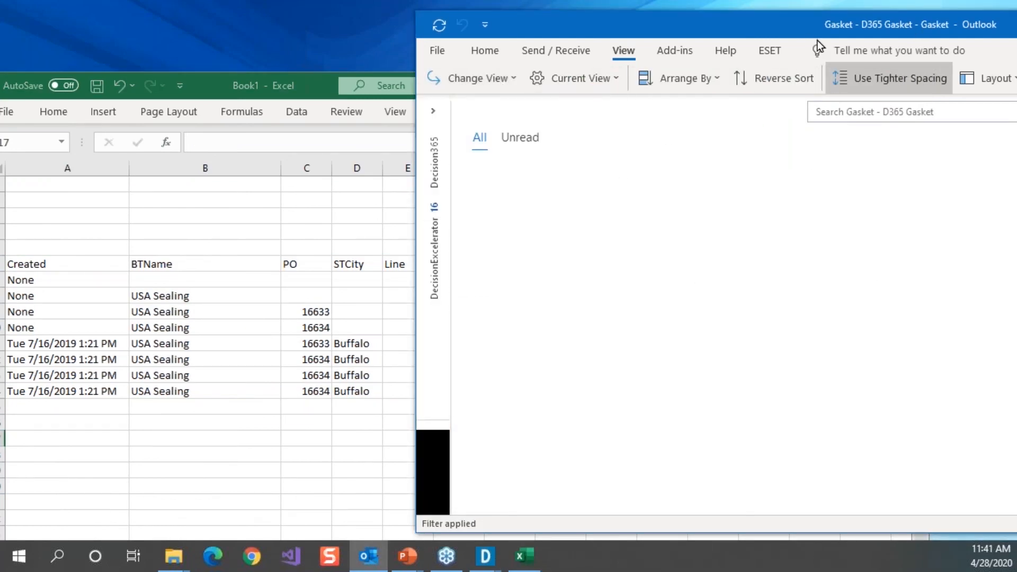
Copy the first purchase order group under Monday, July 15, 2019 from the Outlook list into the Excel workbook from cell A19
{"action": "left_click_drag", "start_coordinate": [805, 33], "coordinate": [666, 59]}
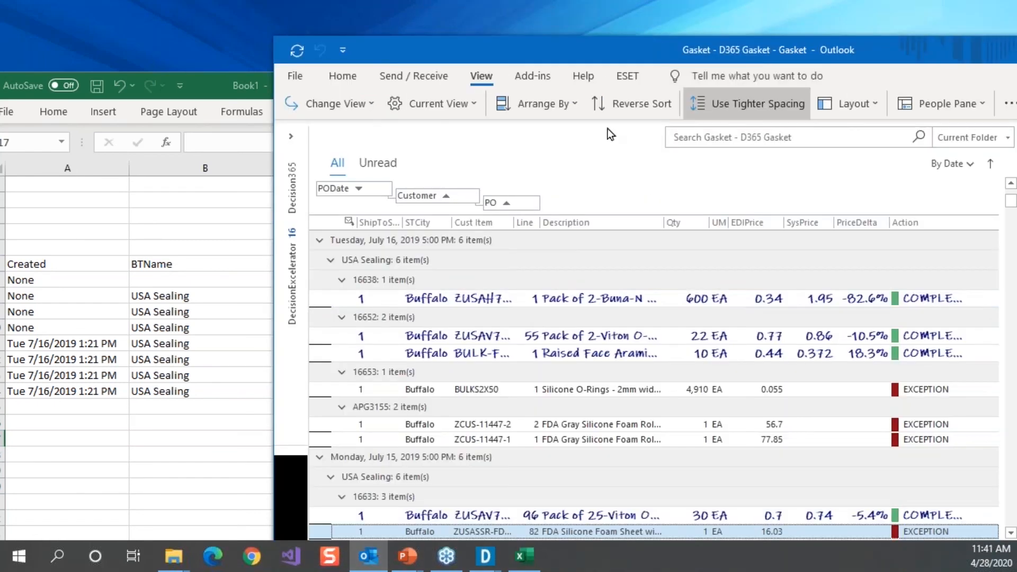
{"action": "scroll", "coordinate": [519, 258], "scroll_direction": "down", "scroll_amount": 3}
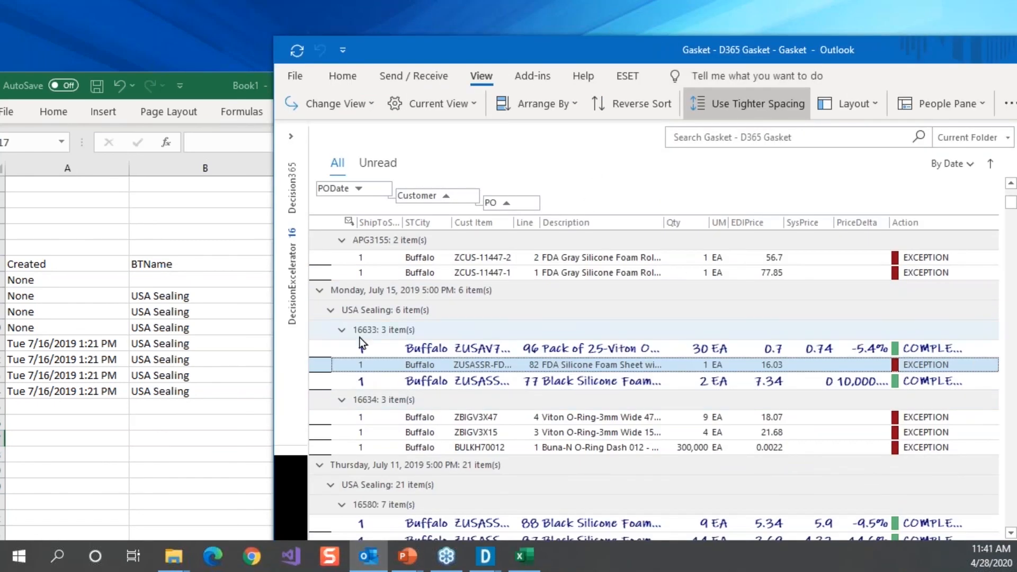
{"action": "left_click_drag", "start_coordinate": [357, 333], "coordinate": [83, 469]}
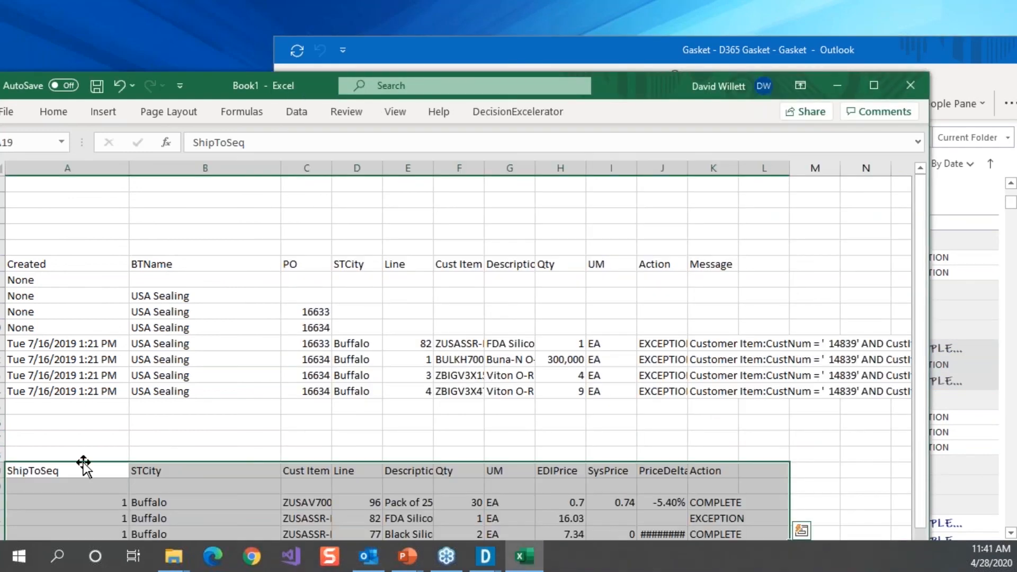
Close the Excel workbook without saving it and maximize the Outlook window
{"action": "left_click", "coordinate": [919, 86]}
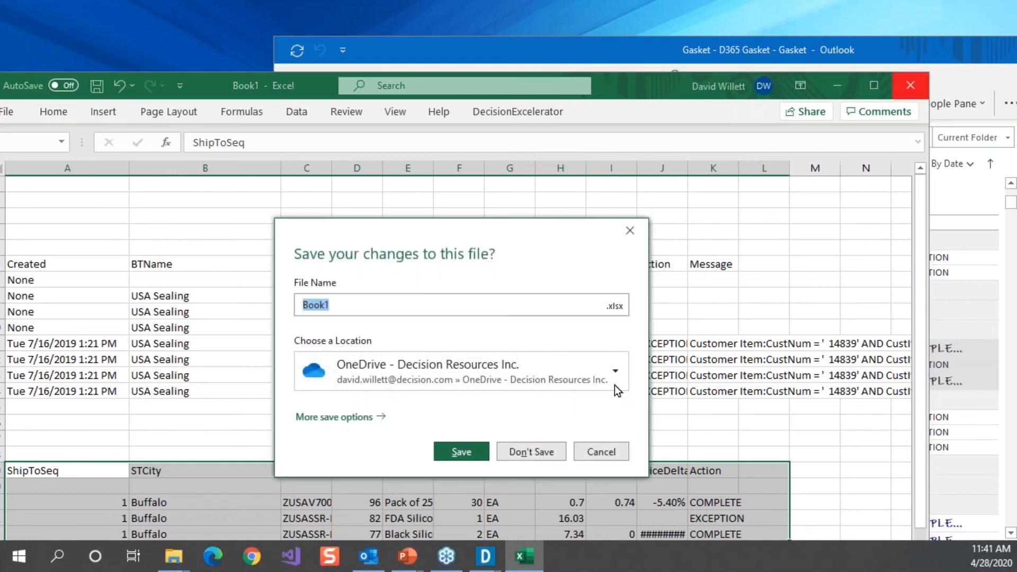
{"action": "left_click", "coordinate": [533, 449]}
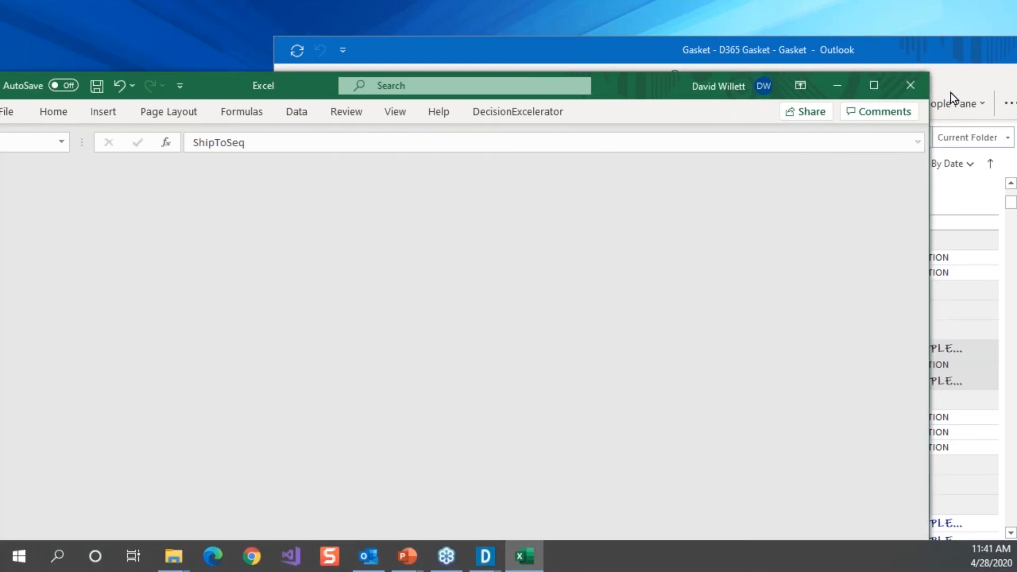
{"action": "left_click_drag", "start_coordinate": [936, 62], "coordinate": [621, 71]}
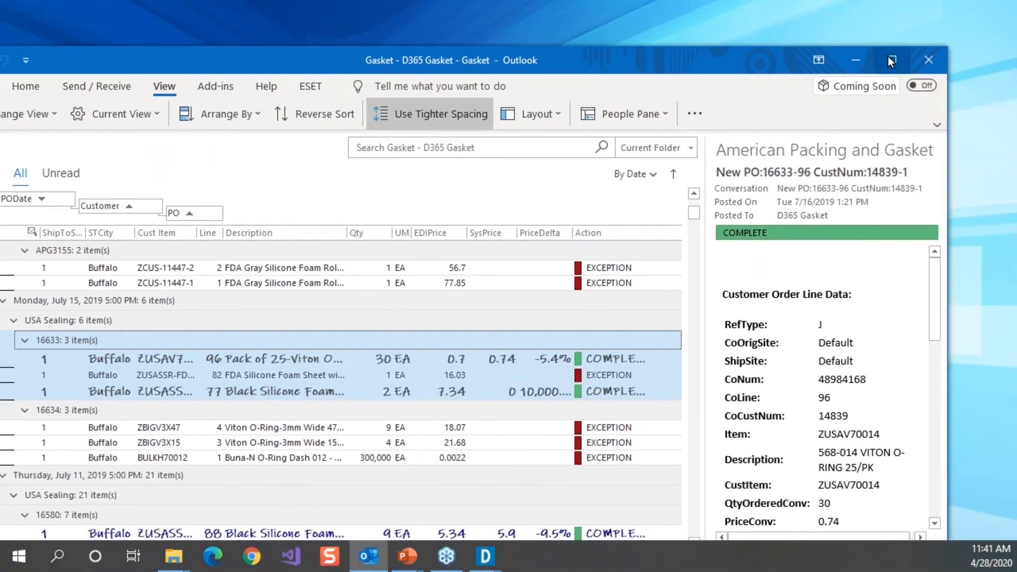
{"action": "left_click", "coordinate": [892, 60]}
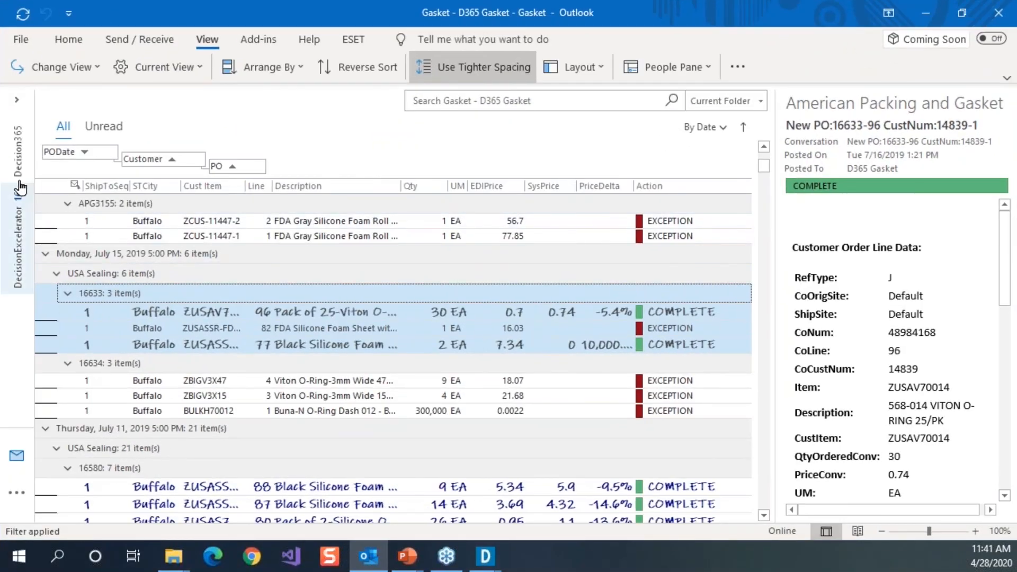
Open the Decision365 Orders folder and examine the exception message on the AutoZone order line for buyer part WVEEVS58
{"action": "left_click", "coordinate": [18, 151]}
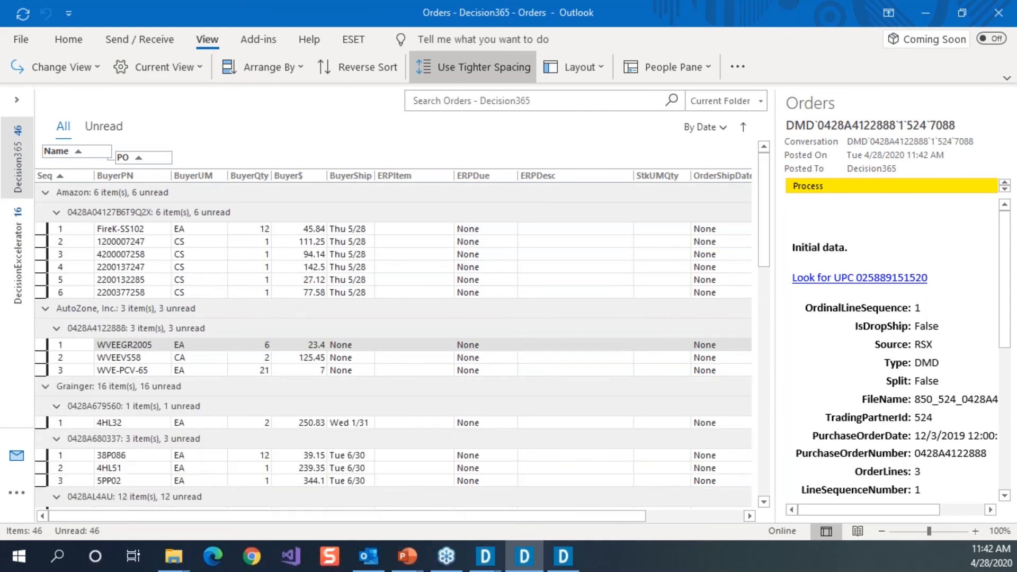
{"action": "left_click", "coordinate": [774, 256]}
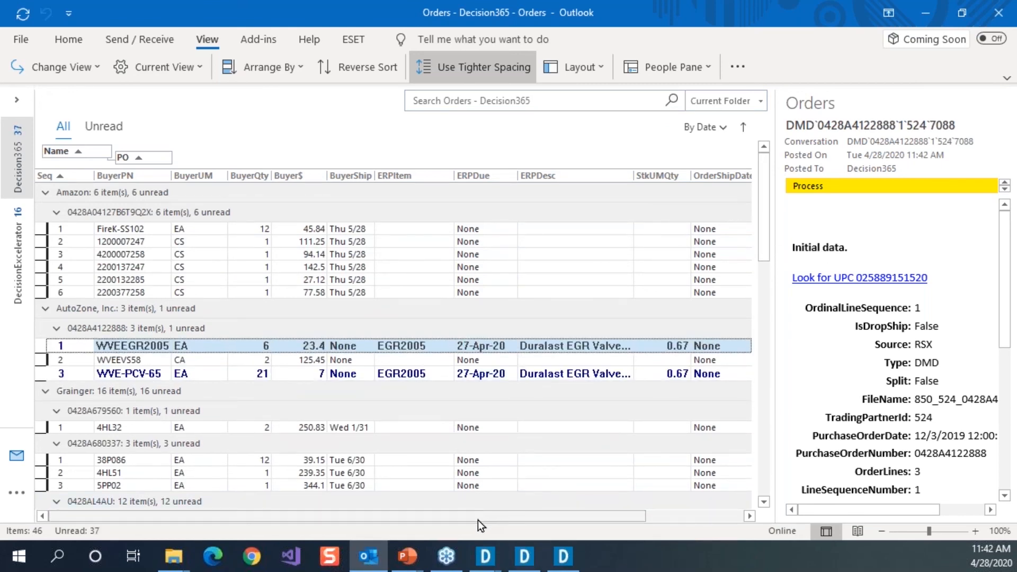
{"action": "left_click_drag", "start_coordinate": [526, 517], "coordinate": [567, 516]}
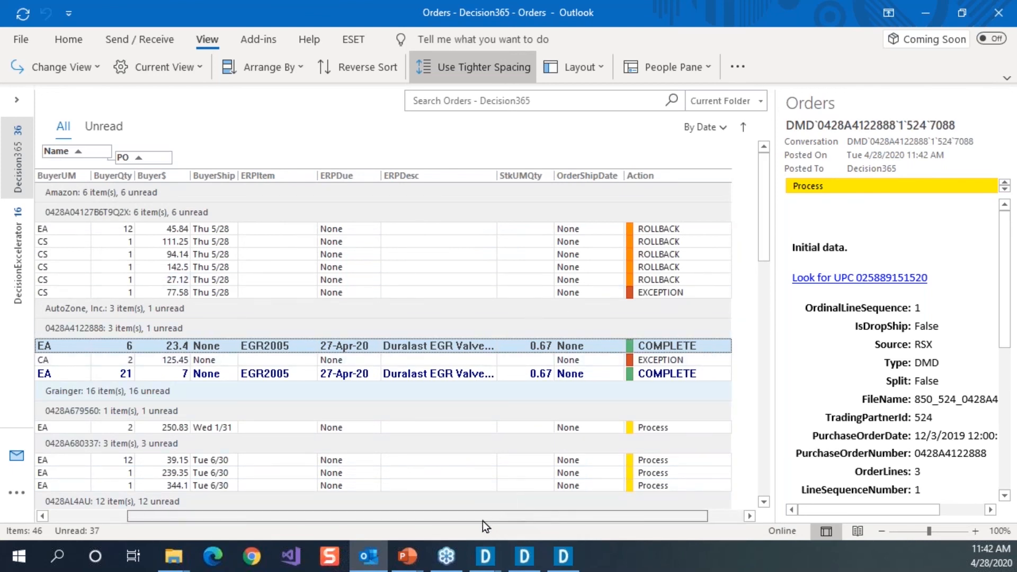
{"action": "left_click", "coordinate": [470, 360]}
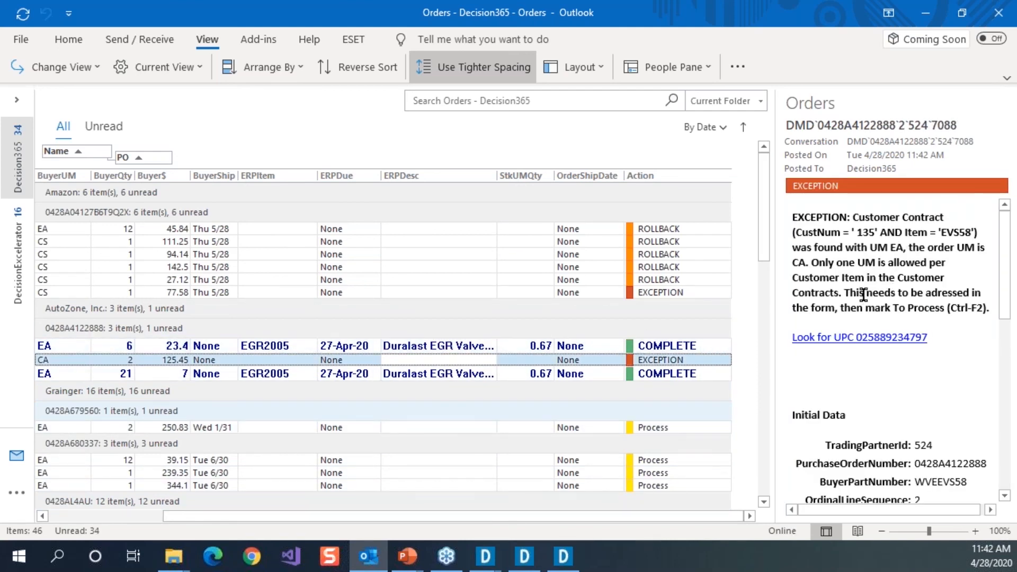
Open the customer order line for completed item R7517 in CloudSuite Industrial, signing in with the P53_DALS configuration
{"action": "scroll", "coordinate": [762, 236], "scroll_direction": "down", "scroll_amount": 8}
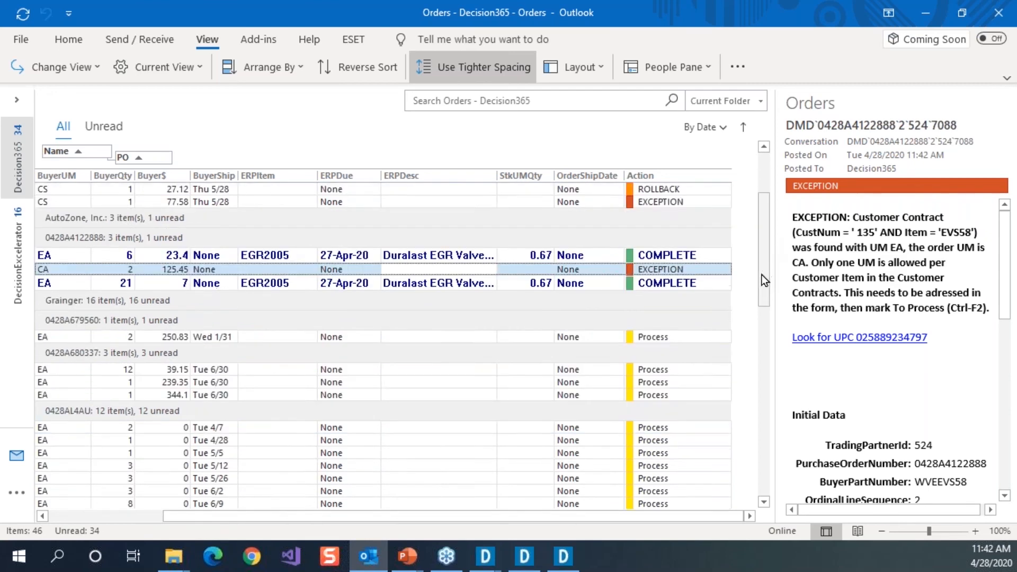
{"action": "scroll", "coordinate": [756, 298], "scroll_direction": "down", "scroll_amount": 5}
{"action": "left_click", "coordinate": [500, 326]}
{"action": "left_click", "coordinate": [522, 251]}
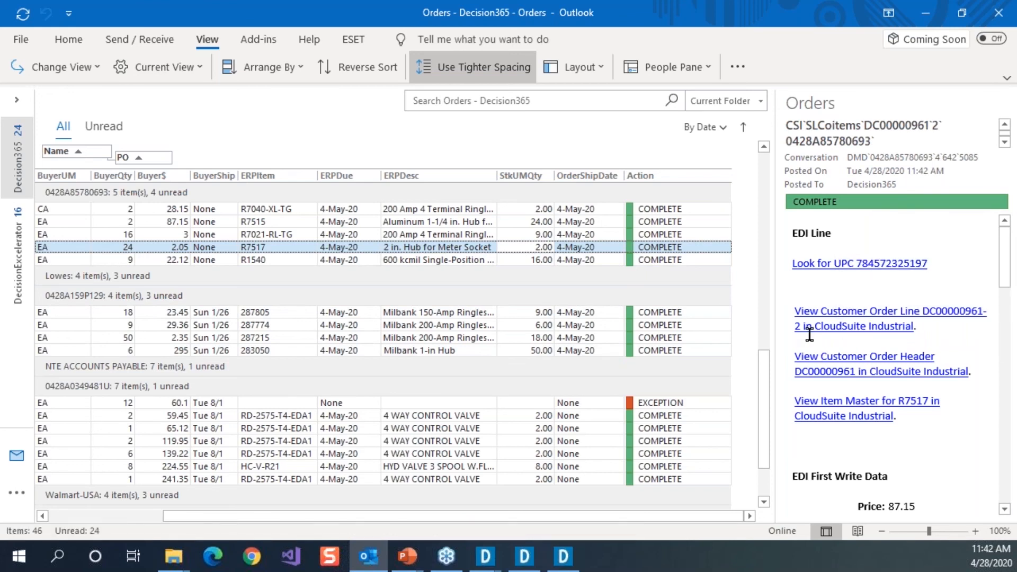
{"action": "left_click", "coordinate": [835, 325]}
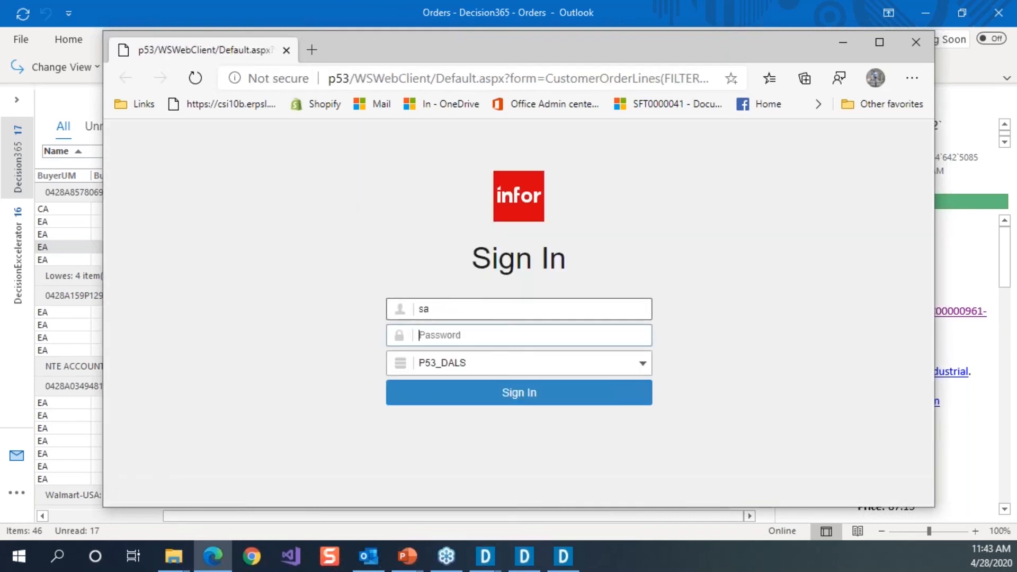
{"action": "left_click", "coordinate": [471, 398]}
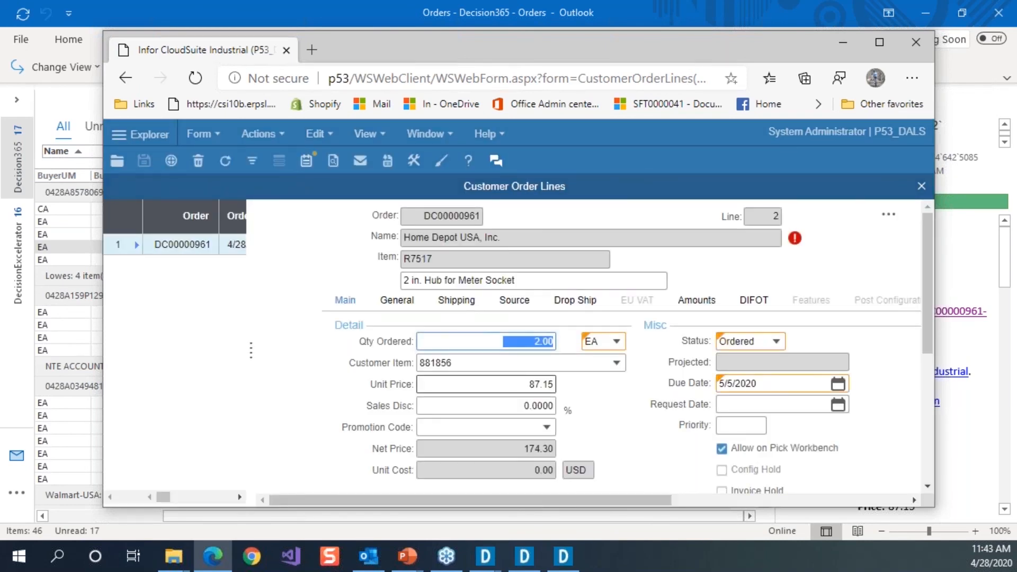
{"action": "left_click_drag", "start_coordinate": [726, 43], "coordinate": [679, 34]}
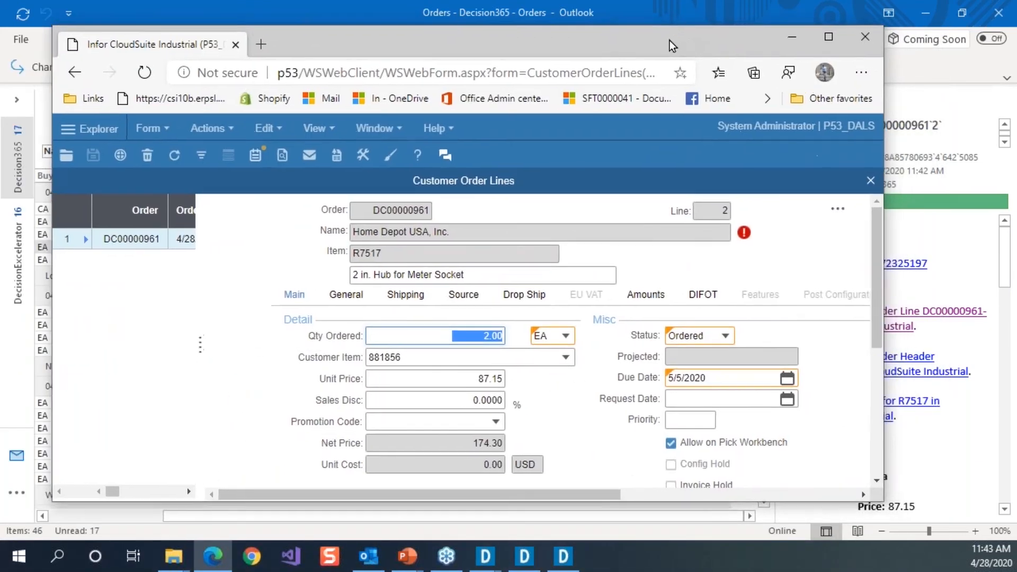
Switch back to Outlook, open the item master for R7517 in CloudSuite Industrial, and return to the order list
{"action": "left_click", "coordinate": [970, 426]}
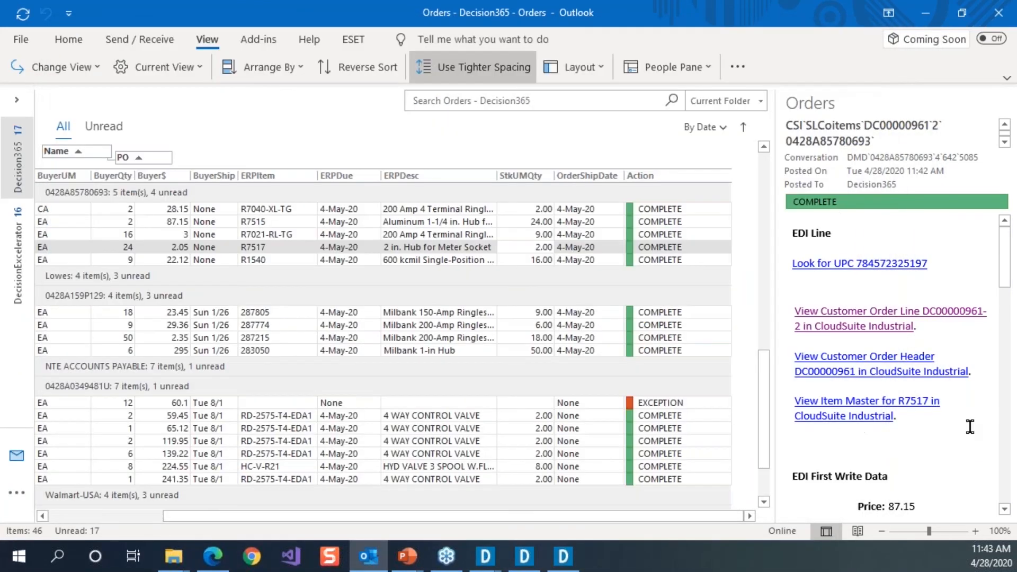
{"action": "left_click", "coordinate": [836, 417]}
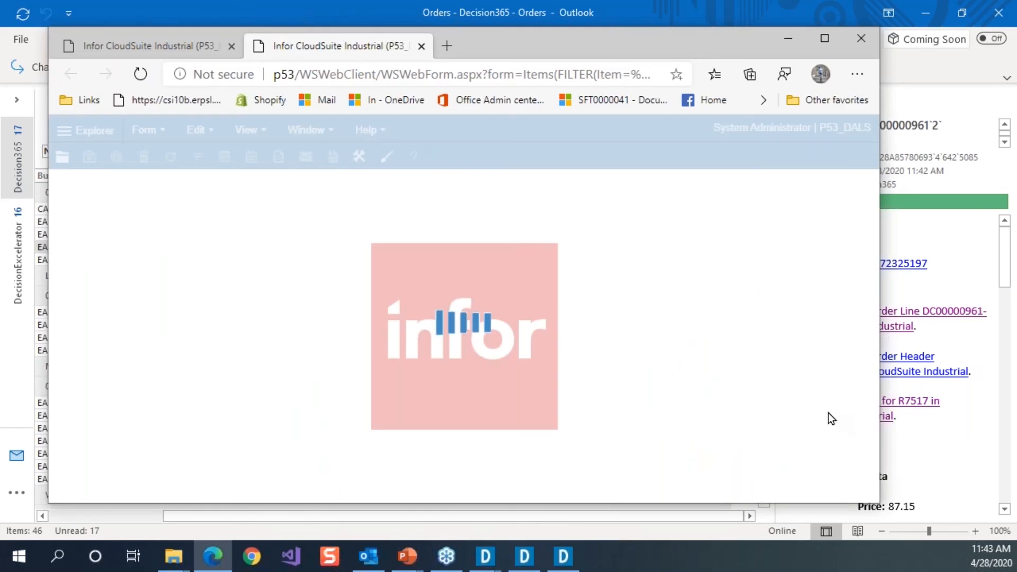
{"action": "left_click", "coordinate": [959, 428]}
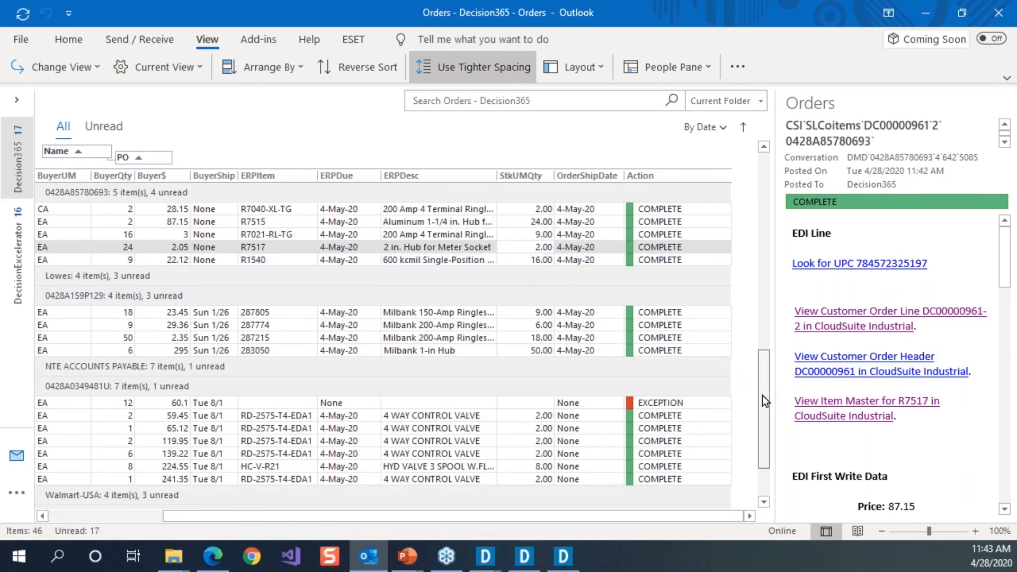
Examine the lookup and CloudSuite Industrial links on a completed Walmart-USA order line
{"action": "scroll", "coordinate": [762, 395], "scroll_direction": "down", "scroll_amount": 2}
{"action": "left_click", "coordinate": [539, 473]}
{"action": "left_click_drag", "start_coordinate": [768, 456], "coordinate": [767, 431]}
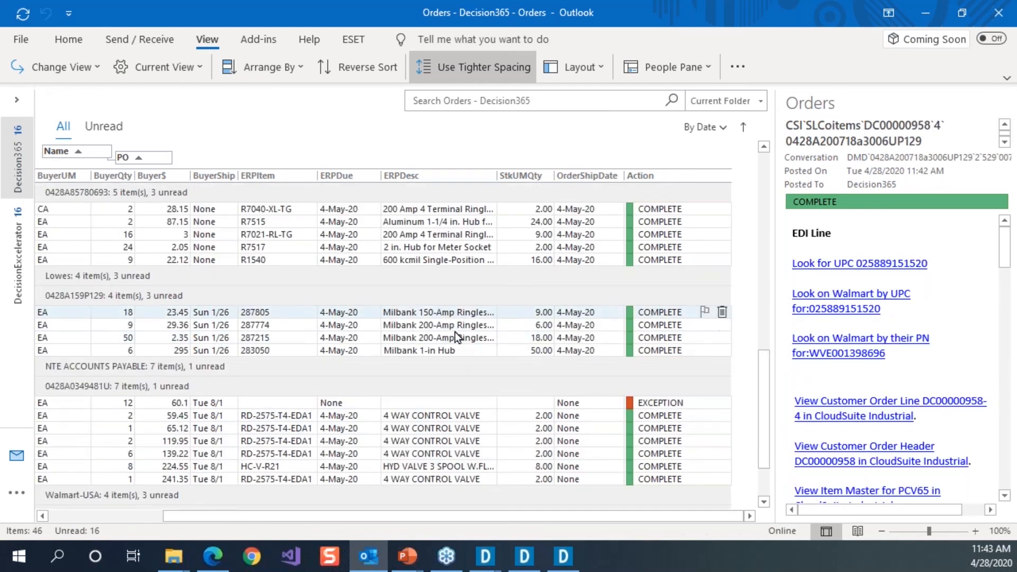
Assign the FixIt and Process categories to the NTE Accounts Payable exception line for item HC-V-R23
{"action": "left_click", "coordinate": [504, 404]}
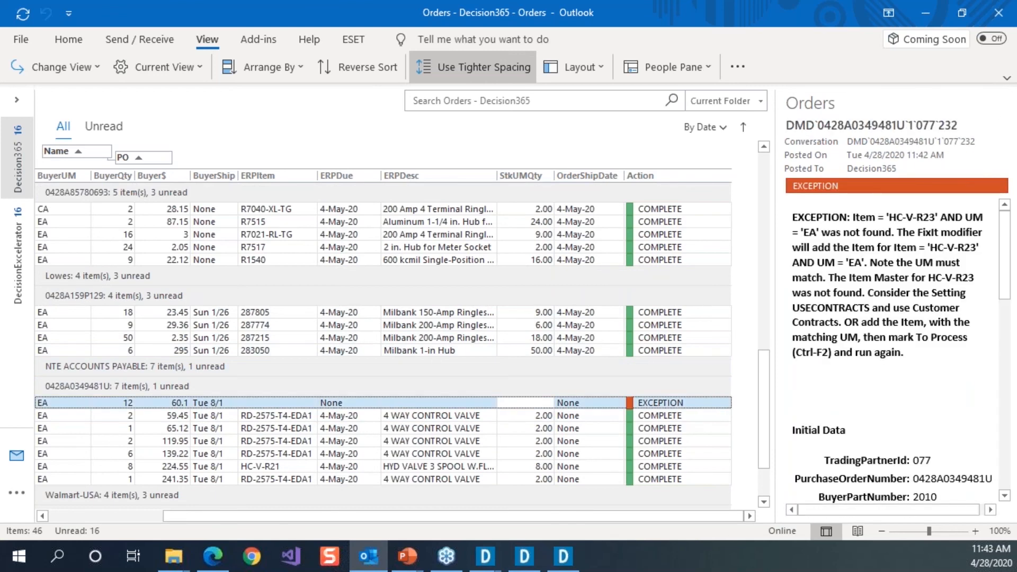
{"action": "right_click", "coordinate": [497, 405]}
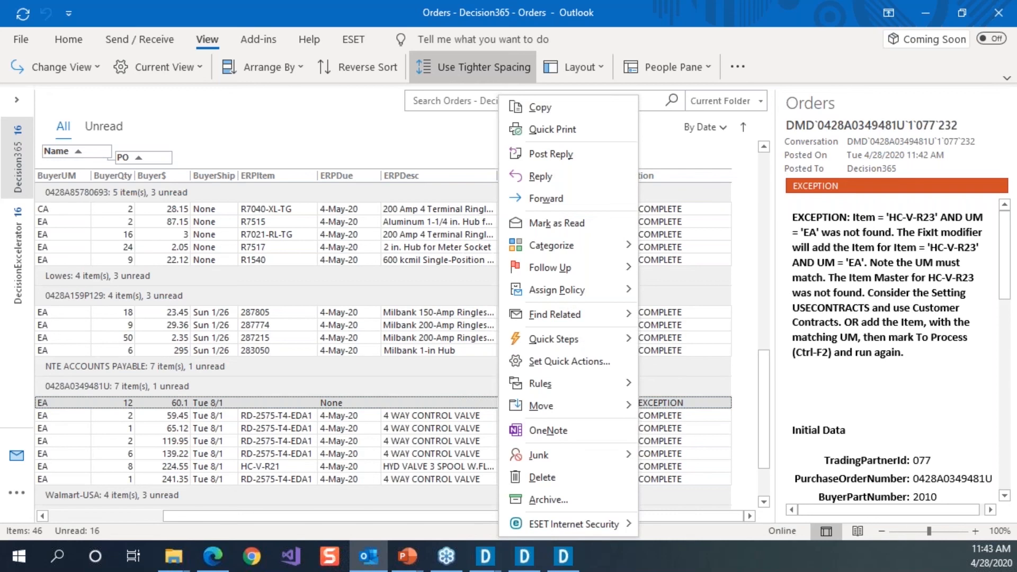
{"action": "mouse_move", "coordinate": [538, 244]}
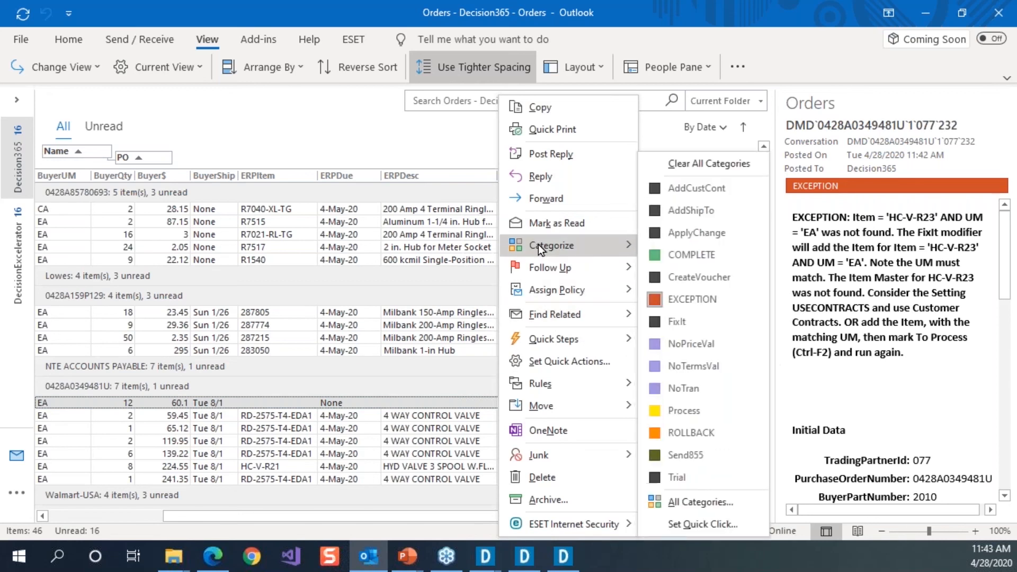
{"action": "left_click", "coordinate": [685, 323]}
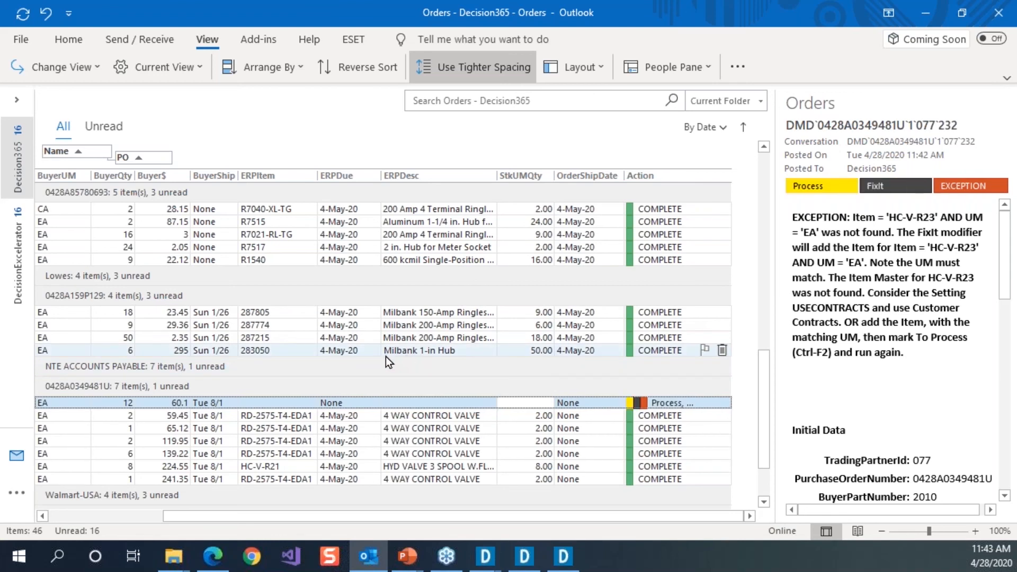
Examine the completed Grainger orders and the EDI order details of the Tue 4/28 line for item 28110
{"action": "scroll", "coordinate": [353, 348], "scroll_direction": "up", "scroll_amount": 10}
{"action": "scroll", "coordinate": [414, 433], "scroll_direction": "down", "scroll_amount": 1}
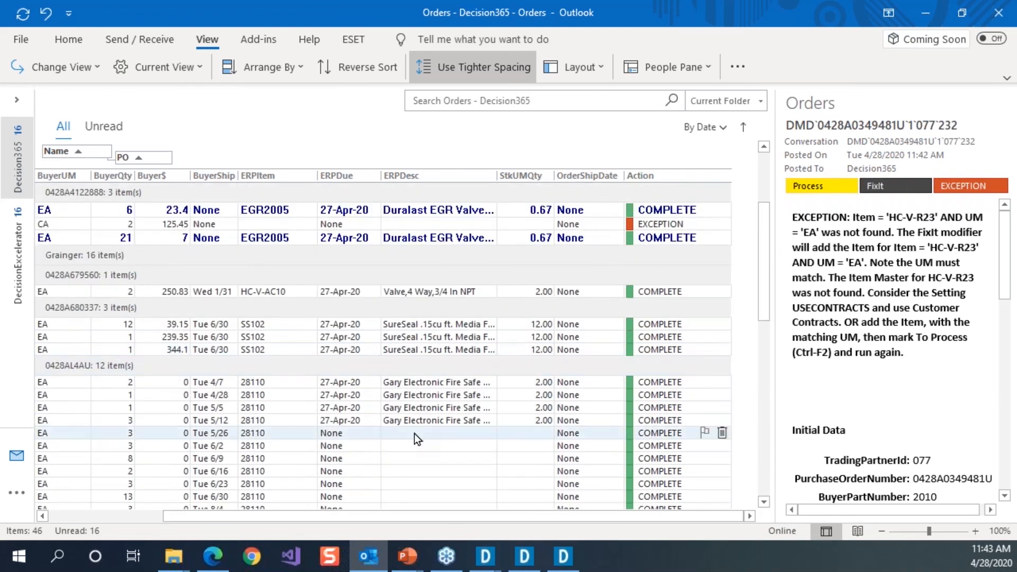
{"action": "scroll", "coordinate": [414, 433], "scroll_direction": "up", "scroll_amount": 1}
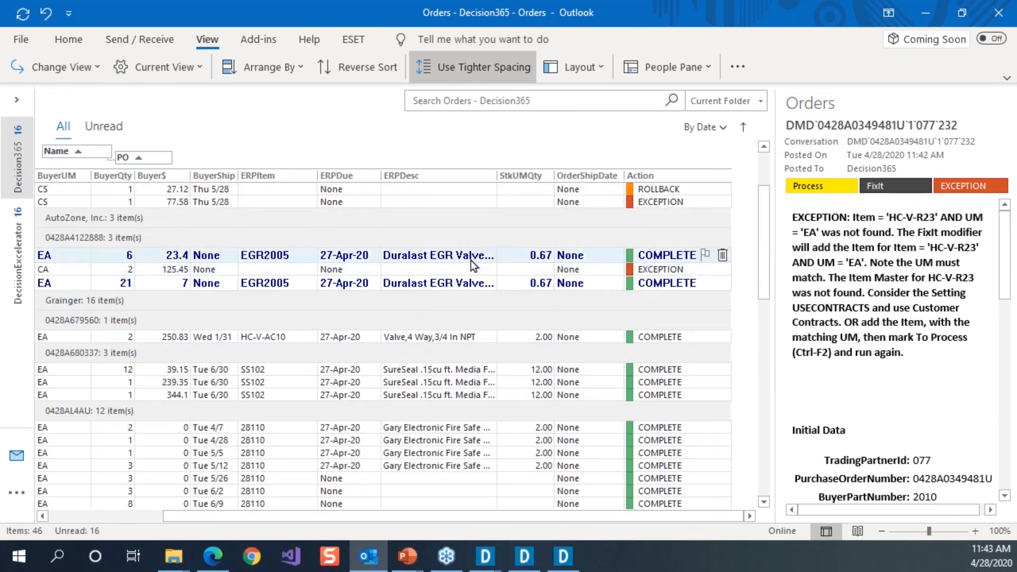
{"action": "scroll", "coordinate": [473, 257], "scroll_direction": "up", "scroll_amount": 1}
{"action": "scroll", "coordinate": [474, 256], "scroll_direction": "down", "scroll_amount": 1}
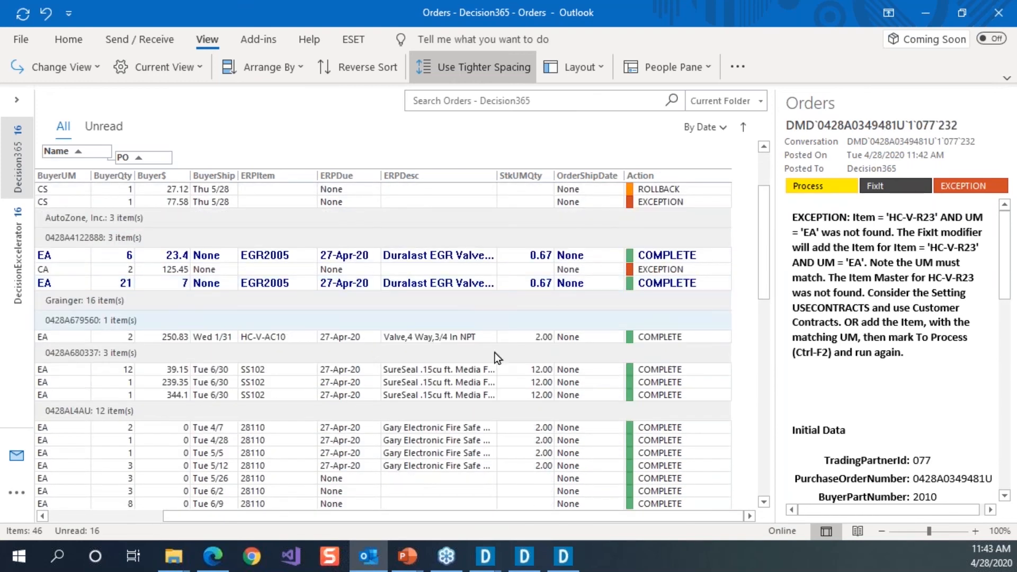
{"action": "left_click", "coordinate": [418, 443]}
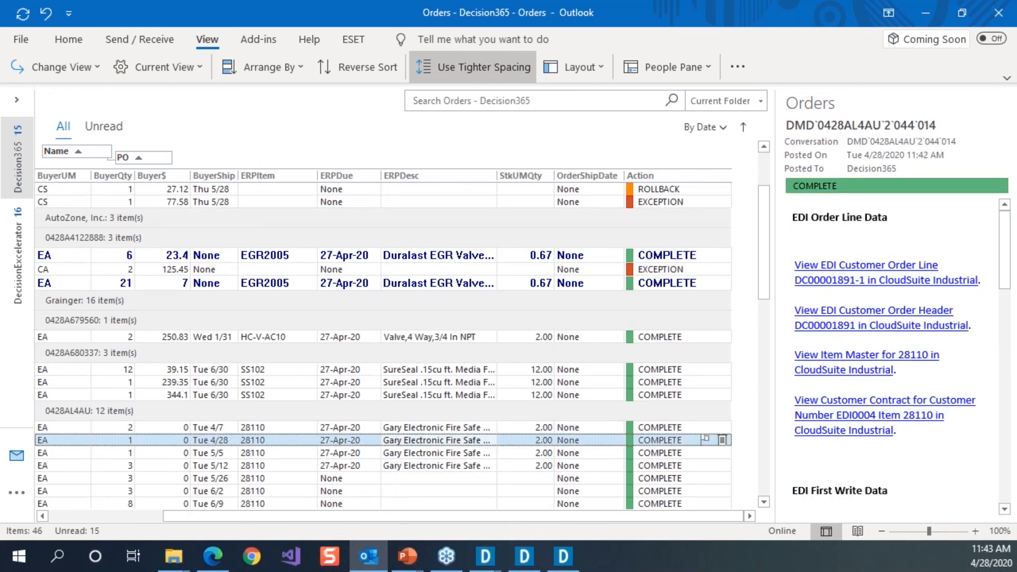
{"action": "left_click_drag", "start_coordinate": [349, 516], "coordinate": [236, 535]}
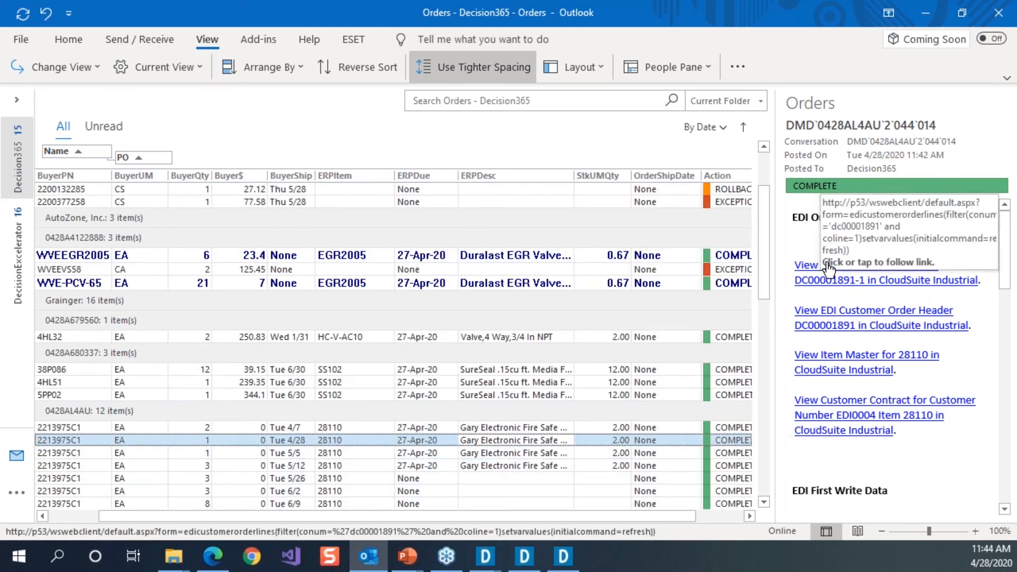
Open the item master and item forecasts for 28110 from the Tue 6/2 Grainger line and return to Outlook
{"action": "left_click", "coordinate": [394, 489]}
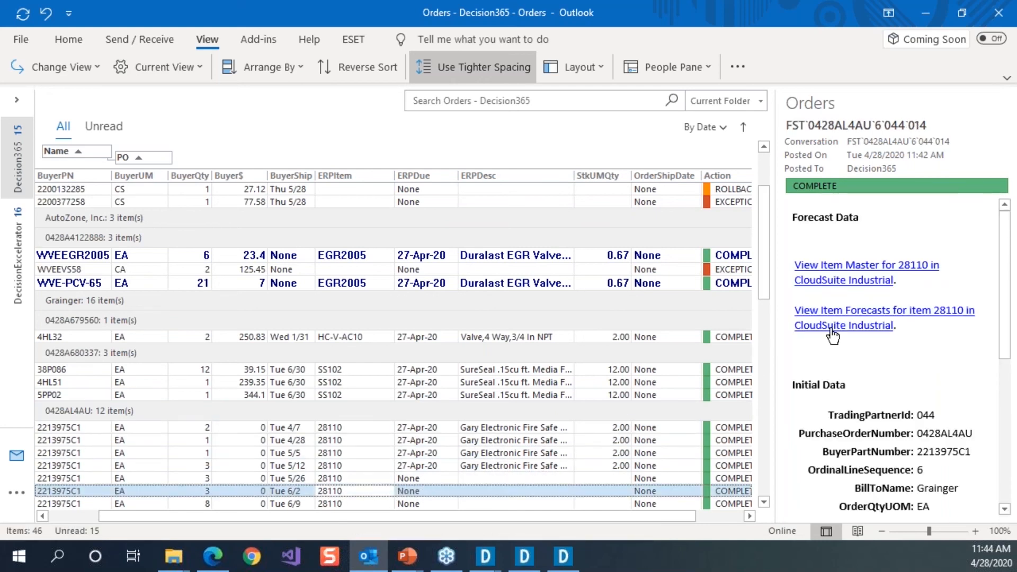
{"action": "left_click", "coordinate": [825, 268]}
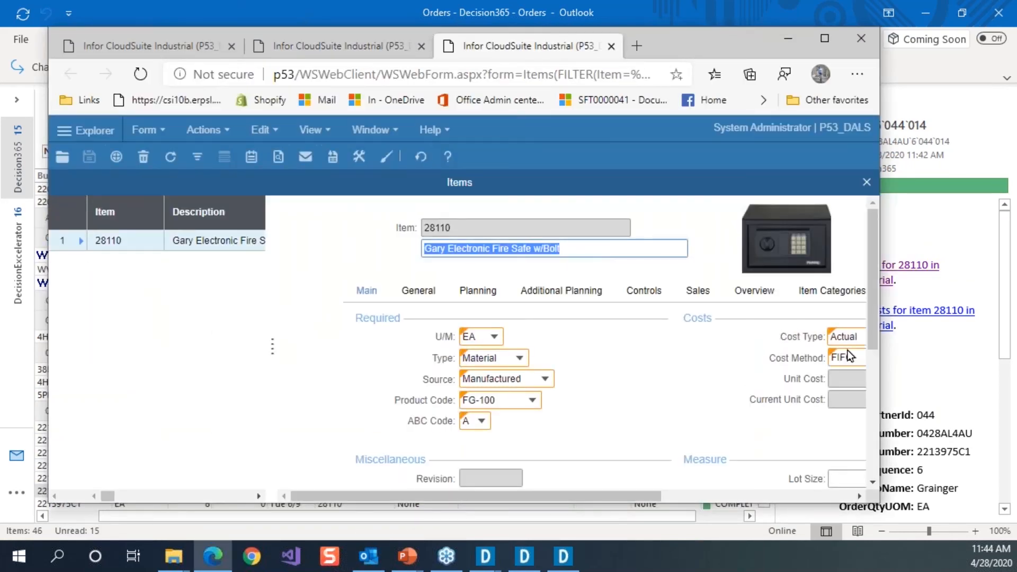
{"action": "left_click", "coordinate": [905, 316]}
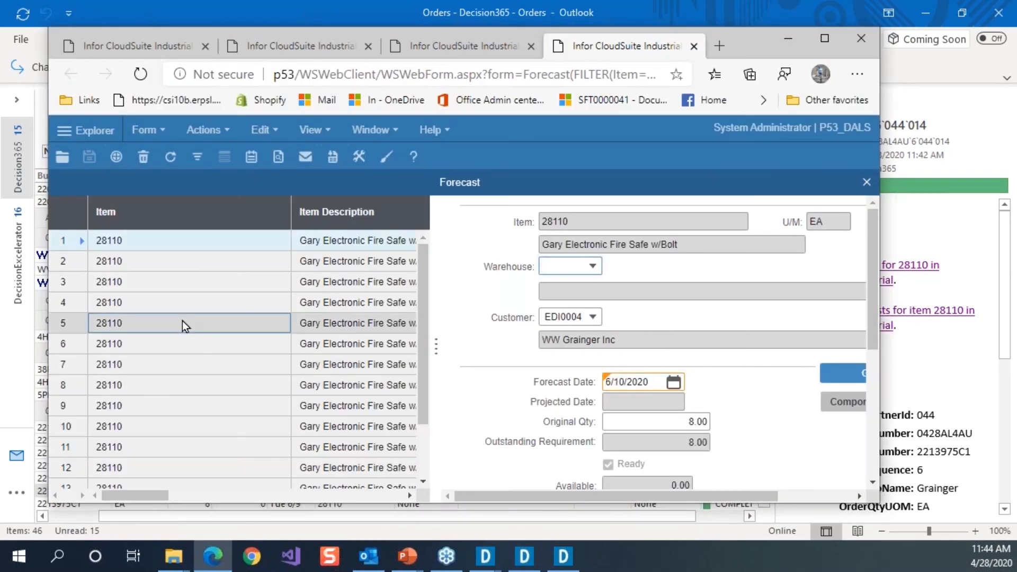
{"action": "left_click", "coordinate": [182, 323]}
{"action": "left_click", "coordinate": [938, 211]}
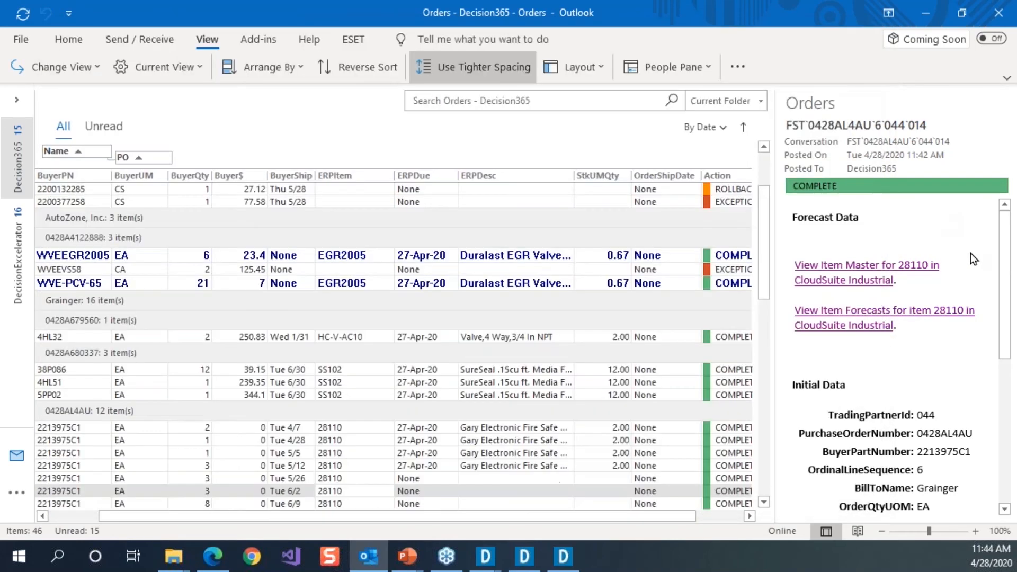
{"action": "scroll", "coordinate": [758, 459], "scroll_direction": "down", "scroll_amount": 10}
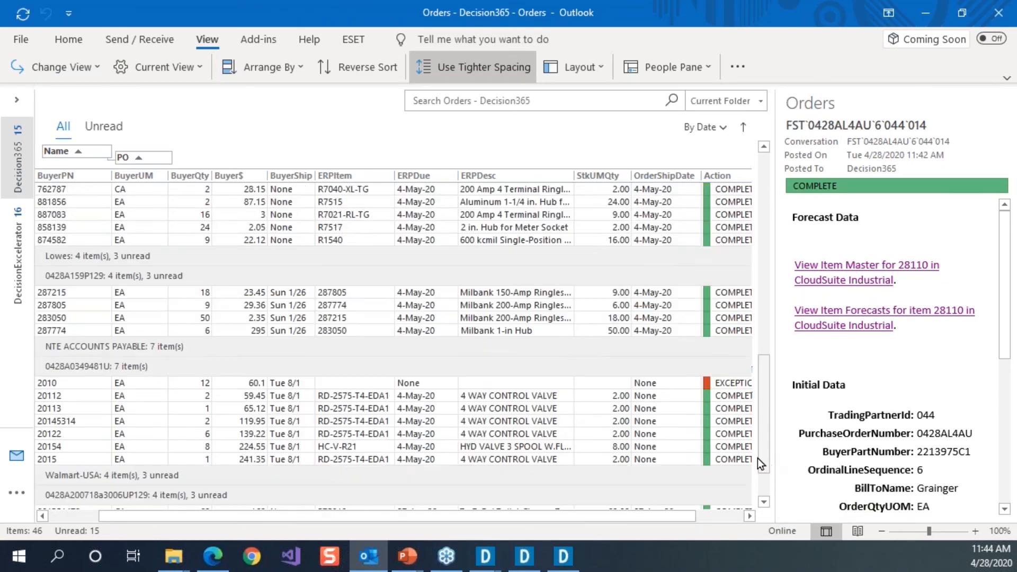
{"action": "scroll", "coordinate": [757, 458], "scroll_direction": "up", "scroll_amount": 12}
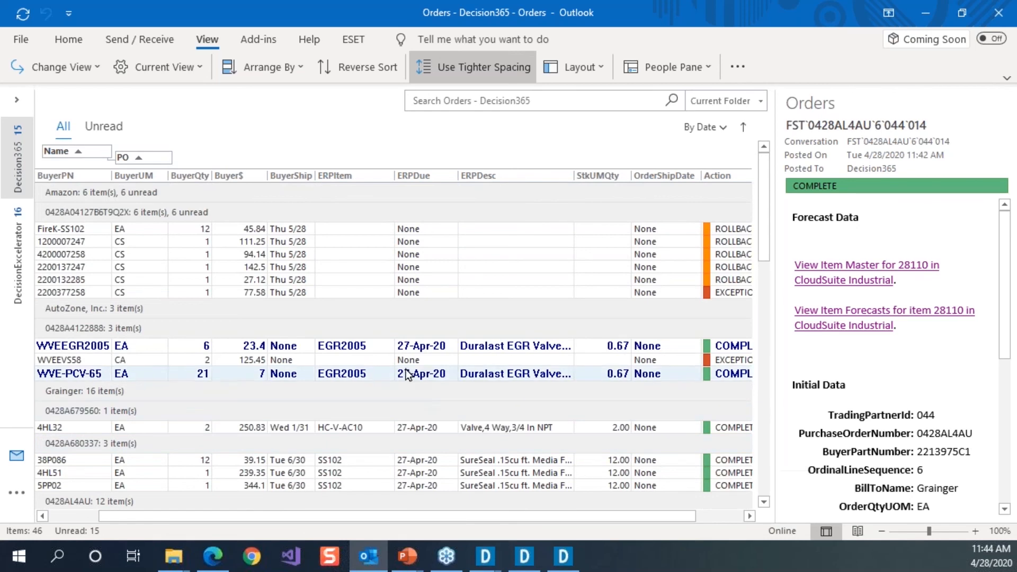
Assign the FixIt and Process categories to all three AutoZone order lines, including the WVEEVS58 exception
{"action": "left_click", "coordinate": [377, 347]}
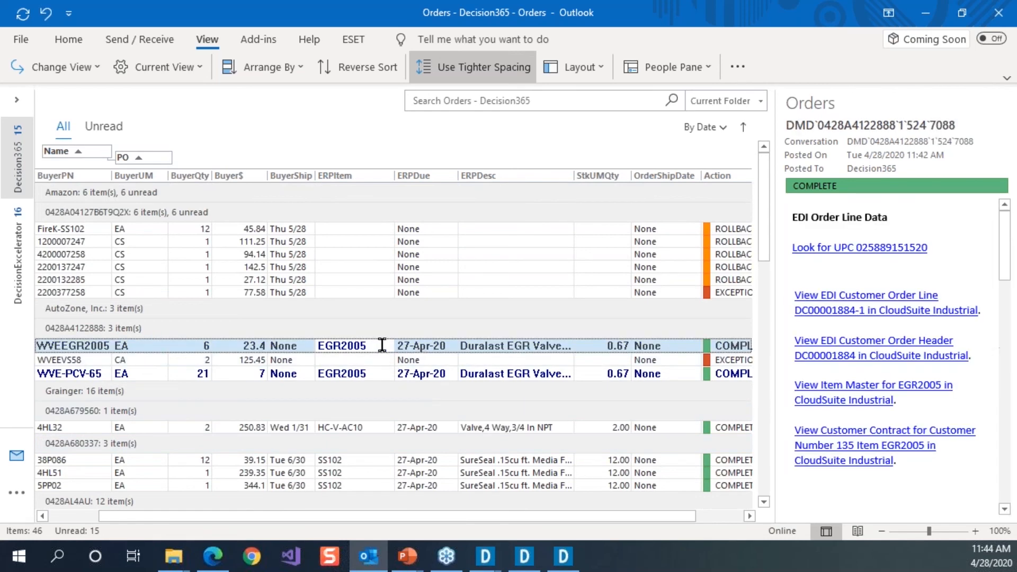
{"action": "left_click", "coordinate": [395, 374], "text": "shift"}
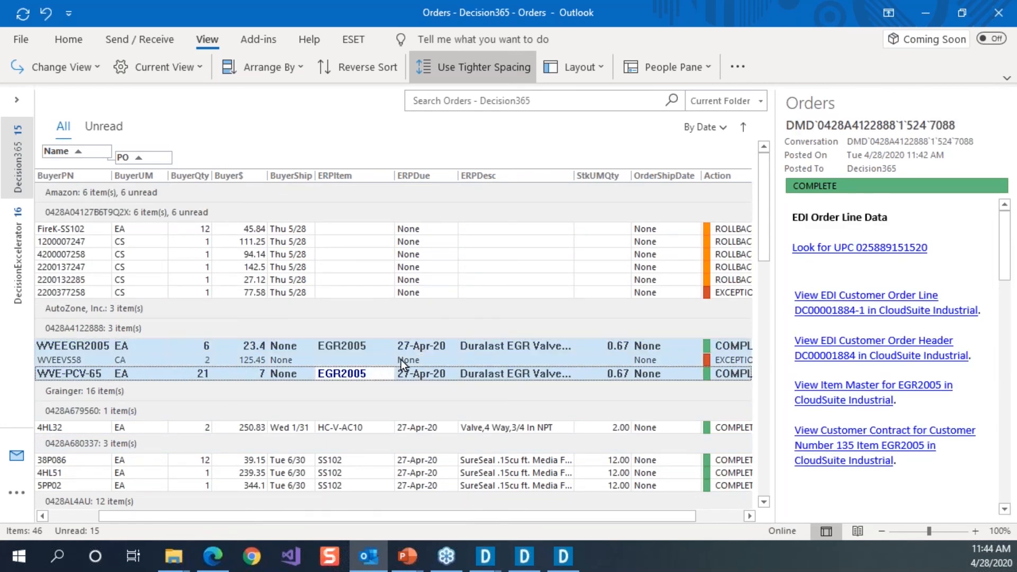
{"action": "left_click", "coordinate": [401, 360]}
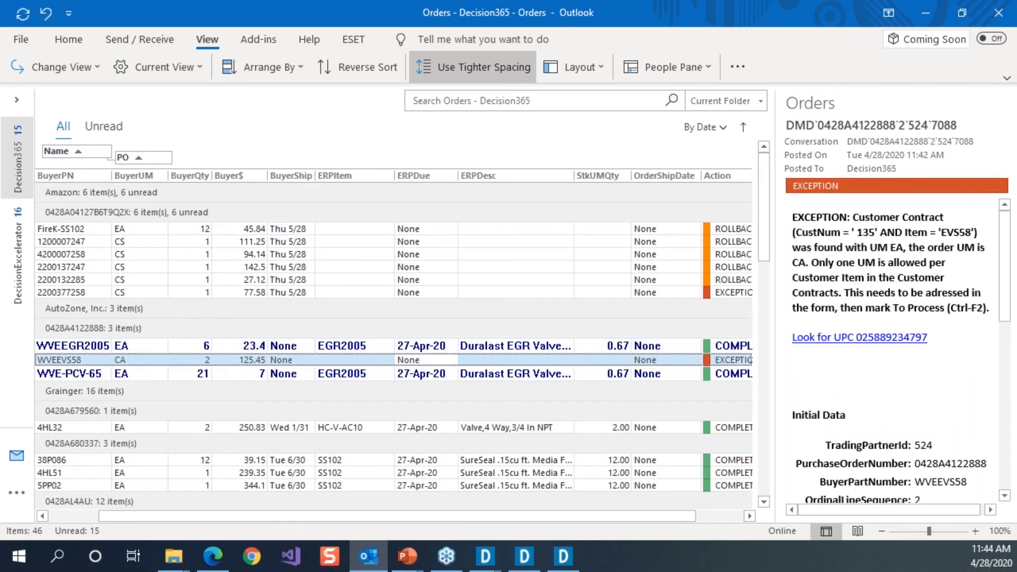
{"action": "left_click", "coordinate": [403, 345]}
{"action": "left_click", "coordinate": [389, 373], "text": "shift"}
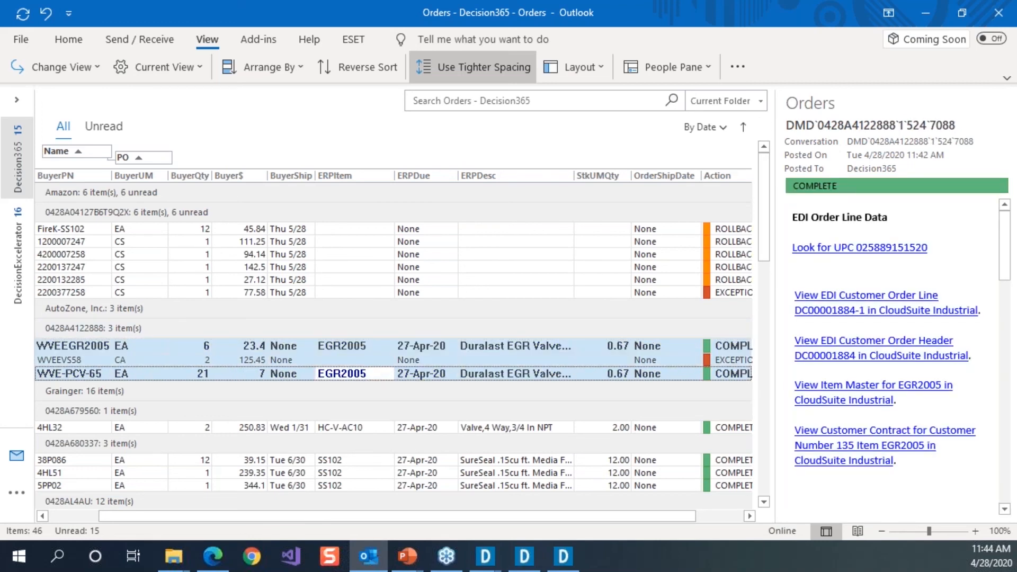
{"action": "key", "text": "ctrl+F2"}
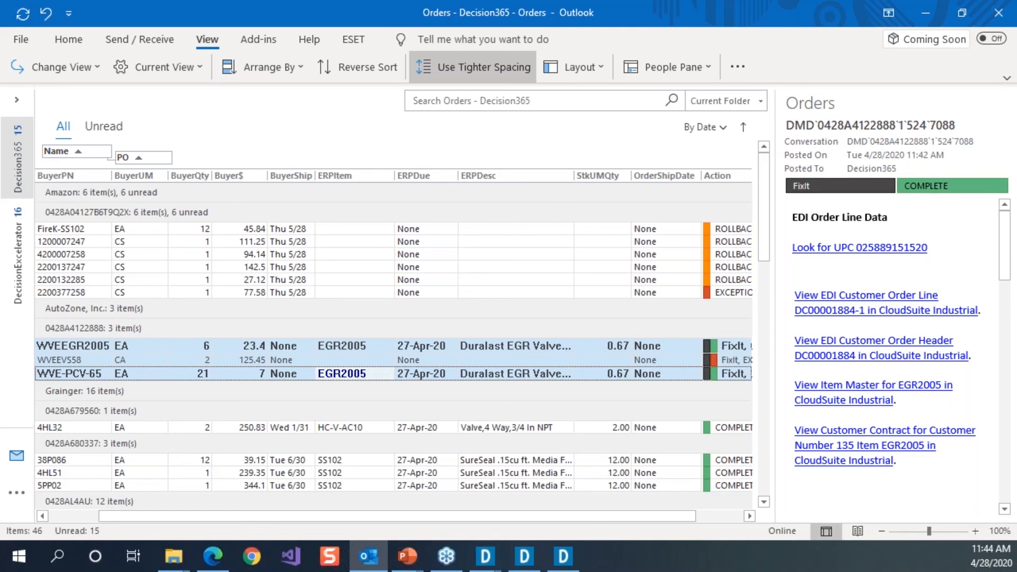
{"action": "key", "text": "ctrl+F3"}
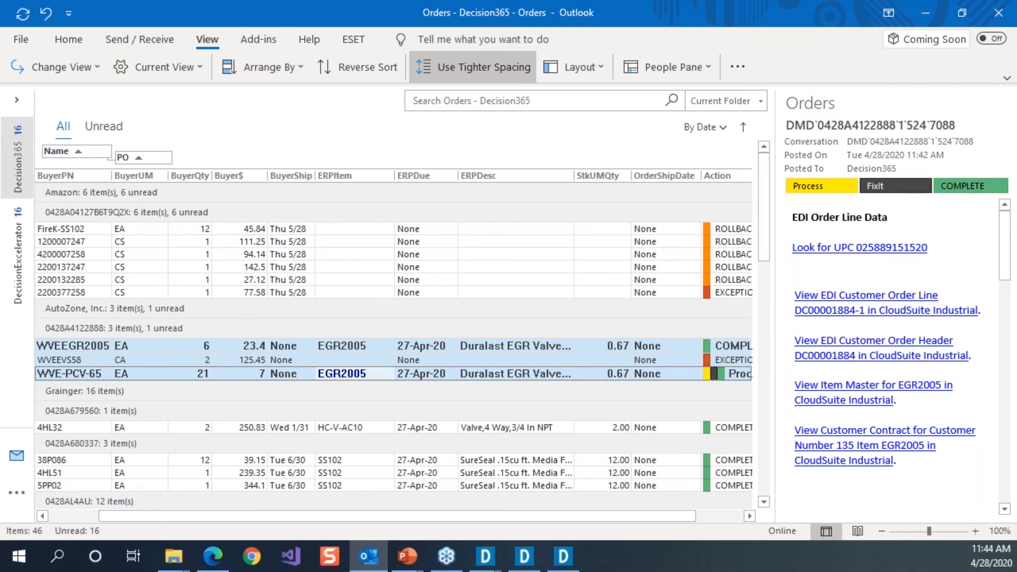
{"action": "left_click", "coordinate": [367, 346]}
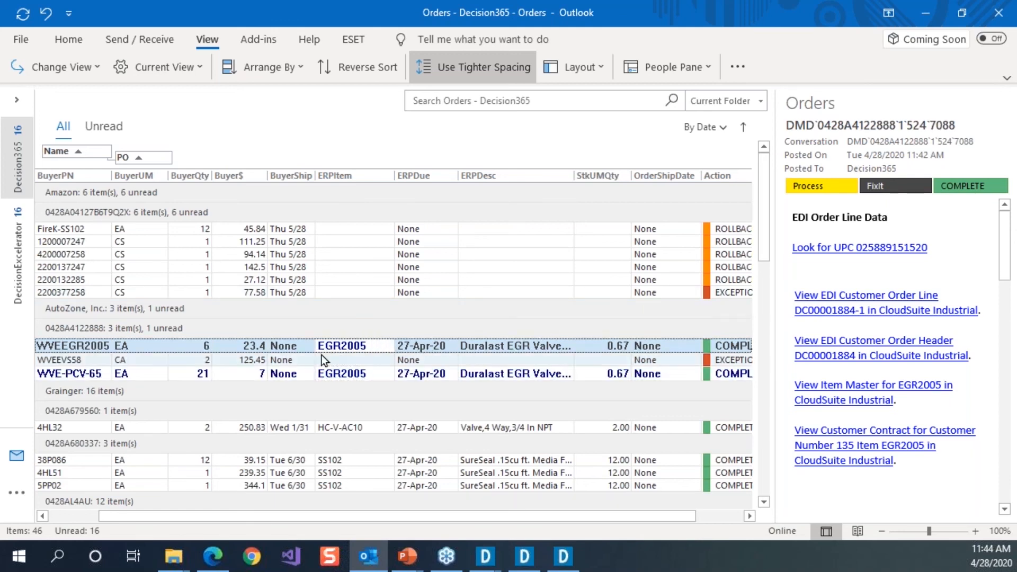
Open the Inbound folder from the favorites and collapse the folder list
{"action": "left_click_drag", "start_coordinate": [765, 212], "coordinate": [773, 431]}
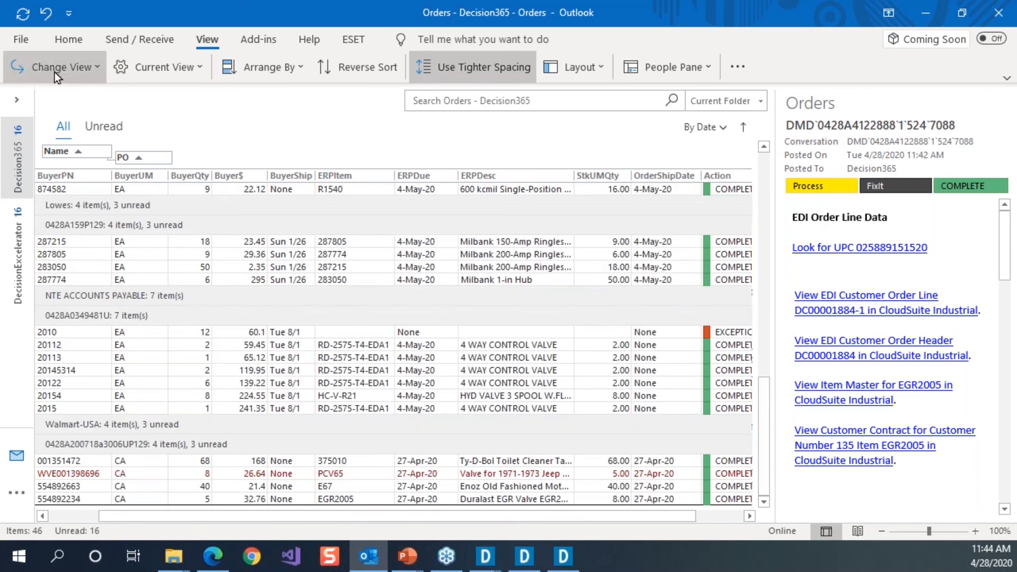
{"action": "left_click", "coordinate": [21, 103]}
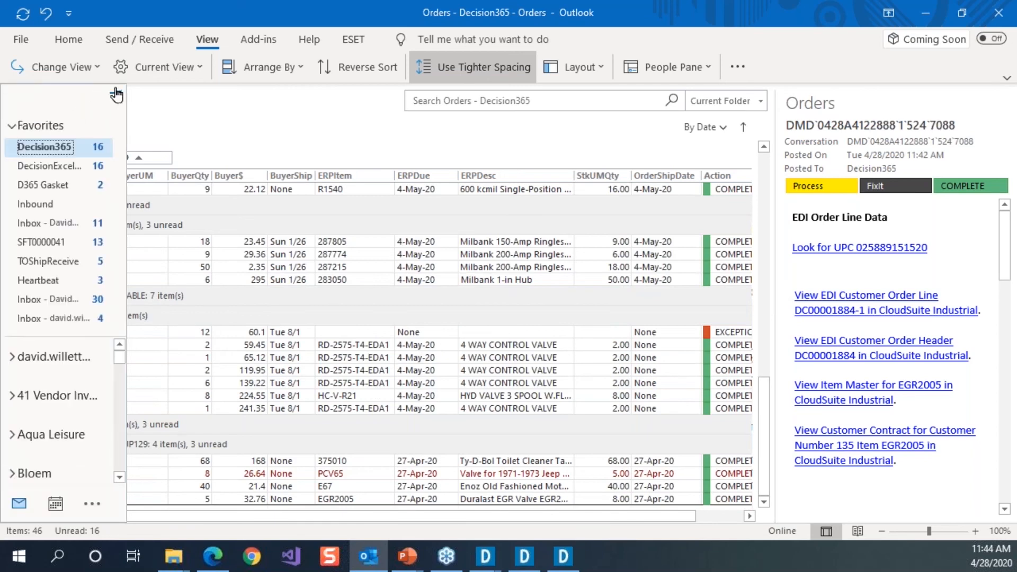
{"action": "left_click", "coordinate": [115, 92]}
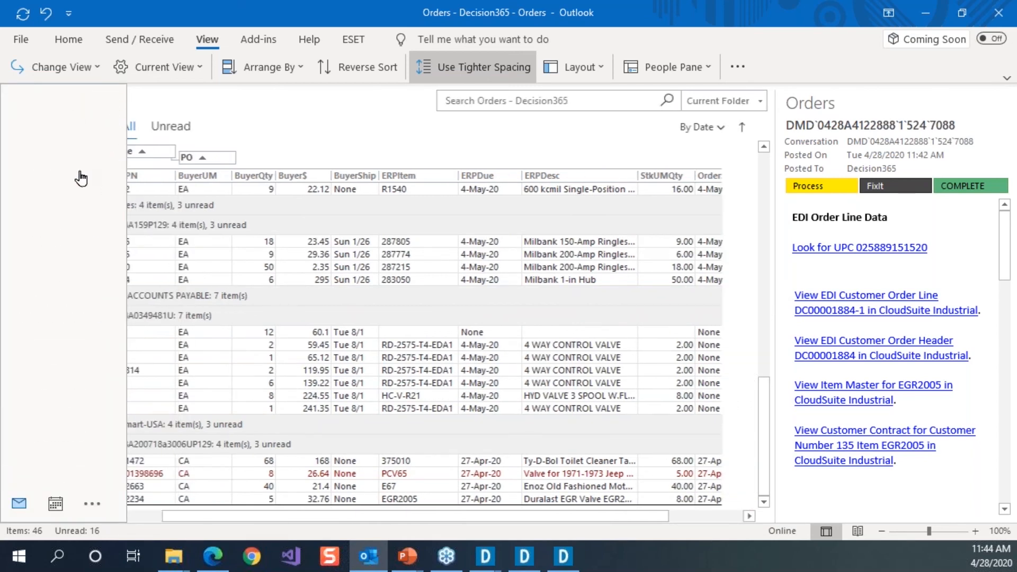
{"action": "left_click", "coordinate": [65, 188]}
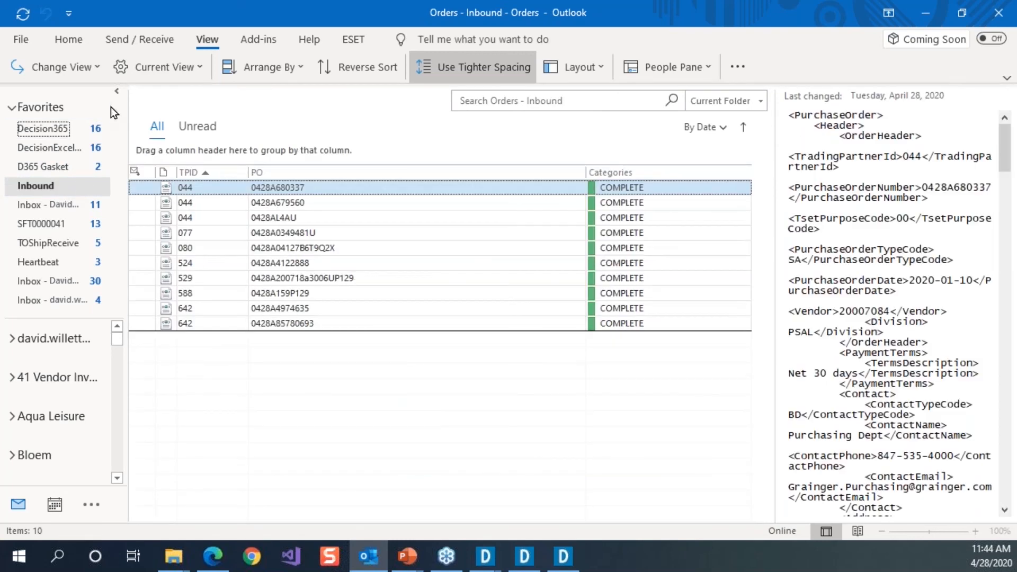
{"action": "left_click", "coordinate": [114, 92]}
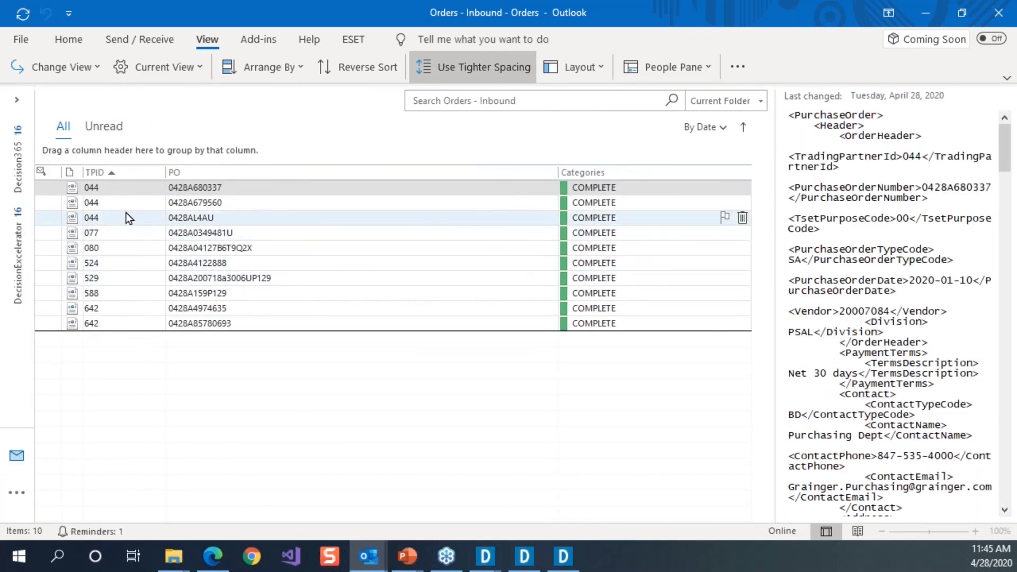
Widen the reading area and examine the XML of the second inbound purchase order for trading partner 044
{"action": "left_click", "coordinate": [113, 206]}
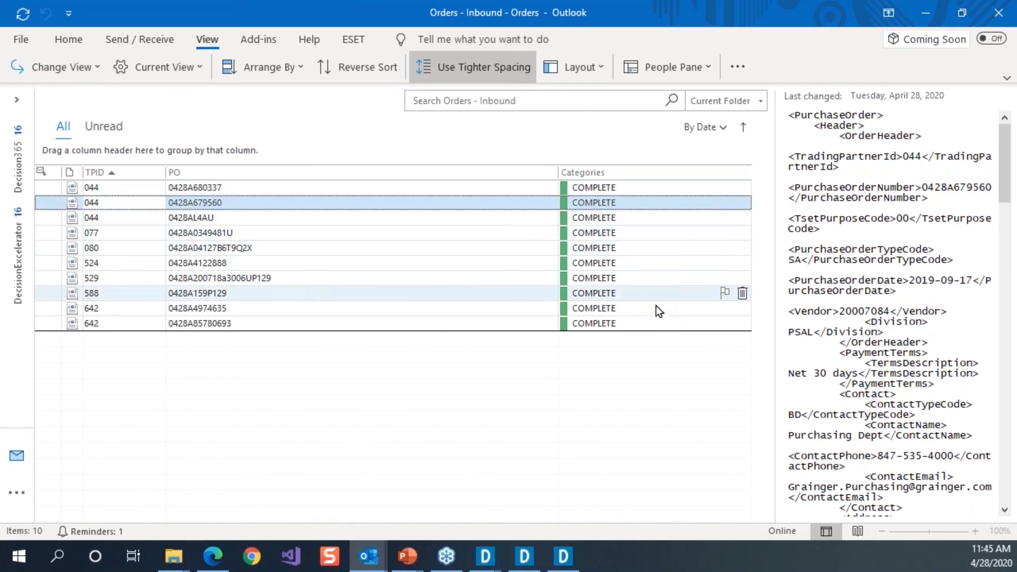
{"action": "left_click_drag", "start_coordinate": [772, 293], "coordinate": [541, 350]}
{"action": "scroll", "coordinate": [670, 387], "scroll_direction": "down", "scroll_amount": 7}
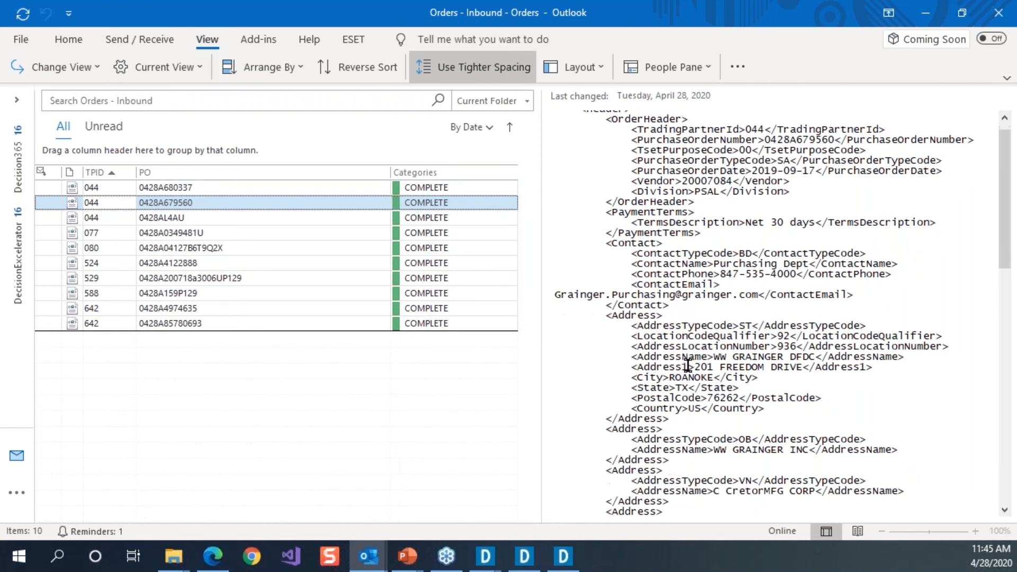
{"action": "scroll", "coordinate": [670, 387], "scroll_direction": "down", "scroll_amount": 5}
{"action": "scroll", "coordinate": [649, 382], "scroll_direction": "up", "scroll_amount": 12}
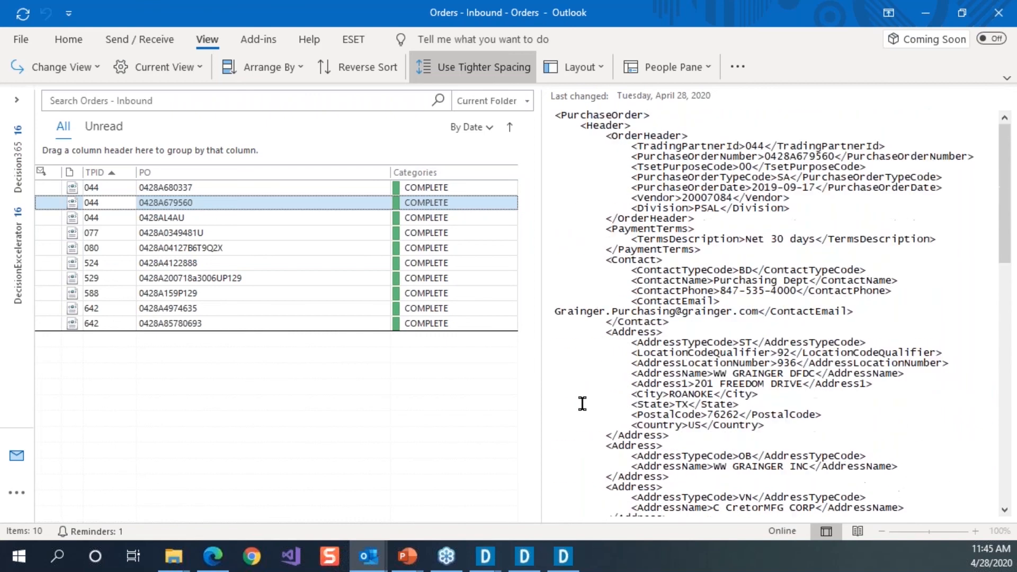
{"action": "left_click_drag", "start_coordinate": [540, 366], "coordinate": [432, 386]}
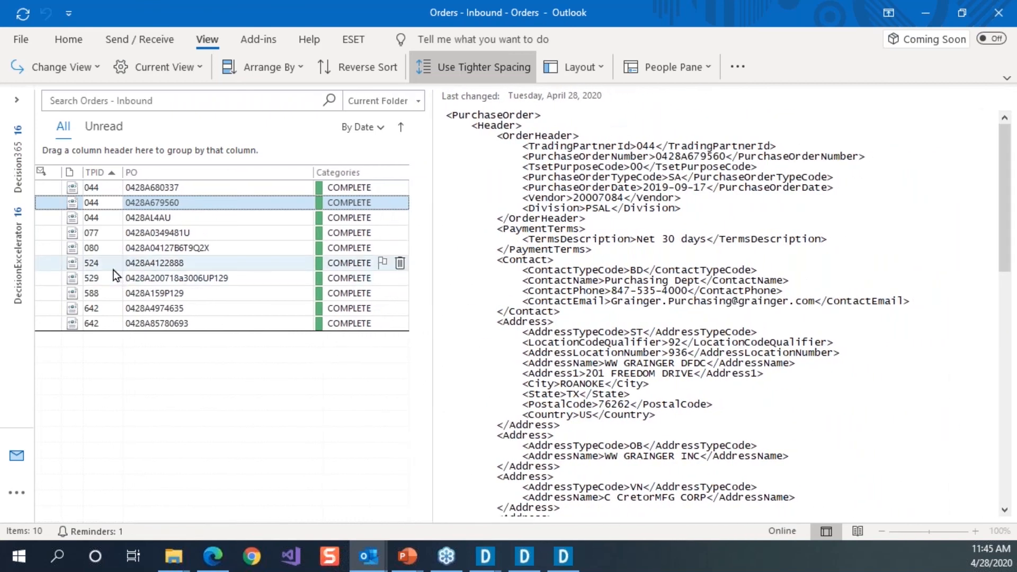
Examine the XML of the trading partner 044 planning schedule and purchase order, plus the 080 and 529 purchase orders
{"action": "left_click", "coordinate": [105, 222]}
{"action": "left_click", "coordinate": [114, 206]}
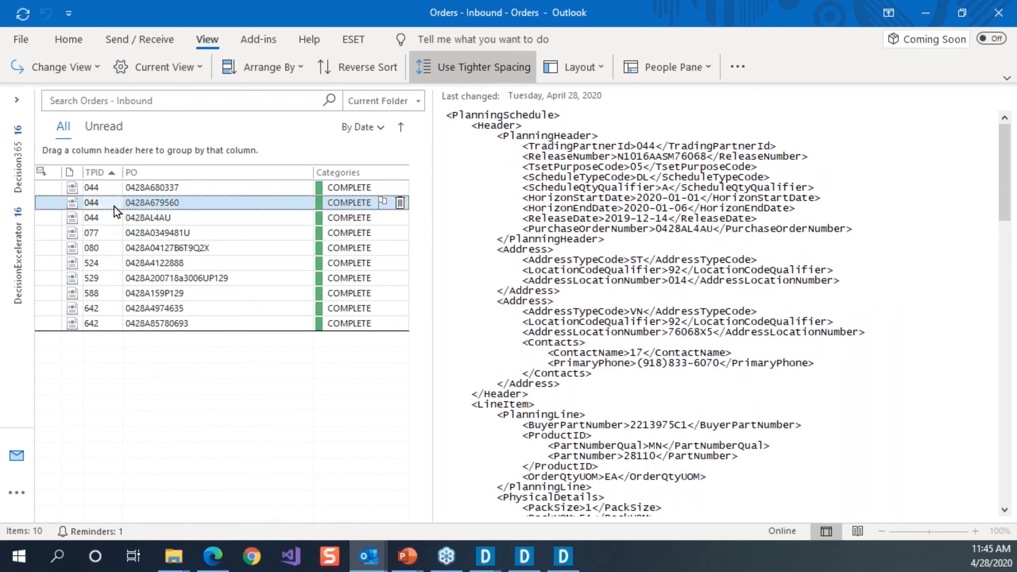
{"action": "scroll", "coordinate": [649, 415], "scroll_direction": "down", "scroll_amount": 1}
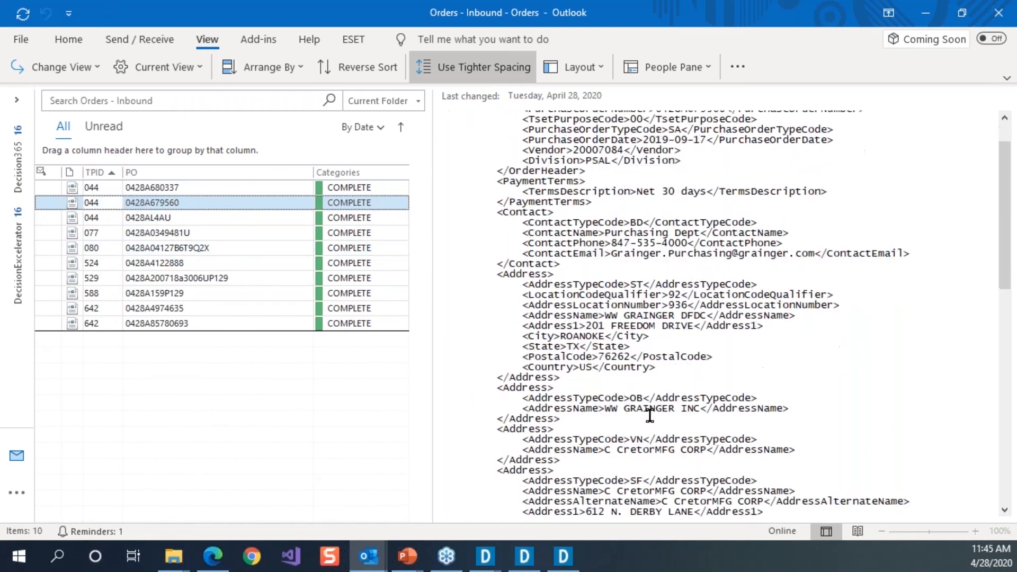
{"action": "scroll", "coordinate": [650, 415], "scroll_direction": "down", "scroll_amount": 10}
{"action": "scroll", "coordinate": [638, 434], "scroll_direction": "up", "scroll_amount": 9}
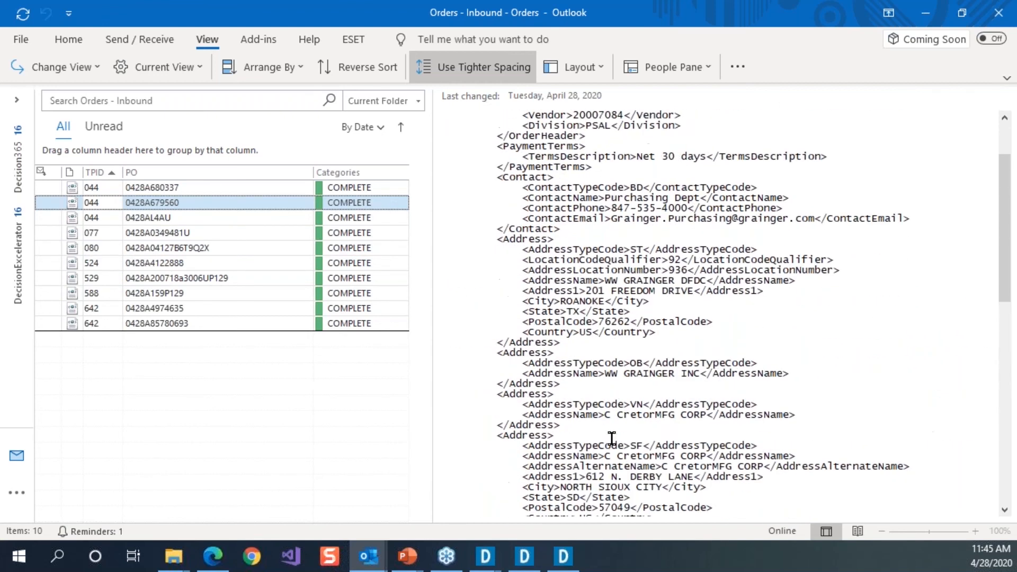
{"action": "scroll", "coordinate": [612, 438], "scroll_direction": "up", "scroll_amount": 2}
{"action": "left_click", "coordinate": [158, 249]}
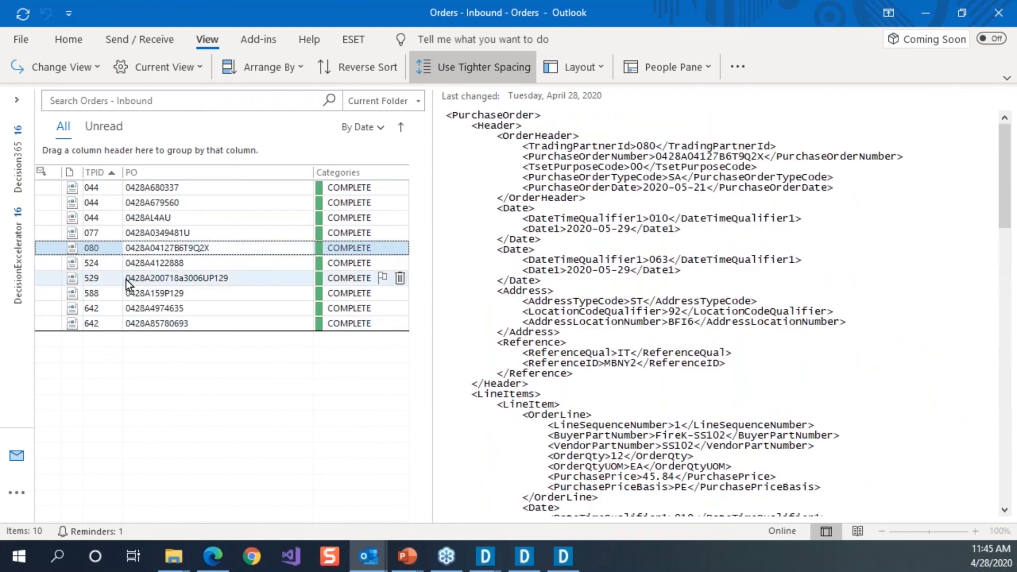
{"action": "left_click", "coordinate": [126, 278]}
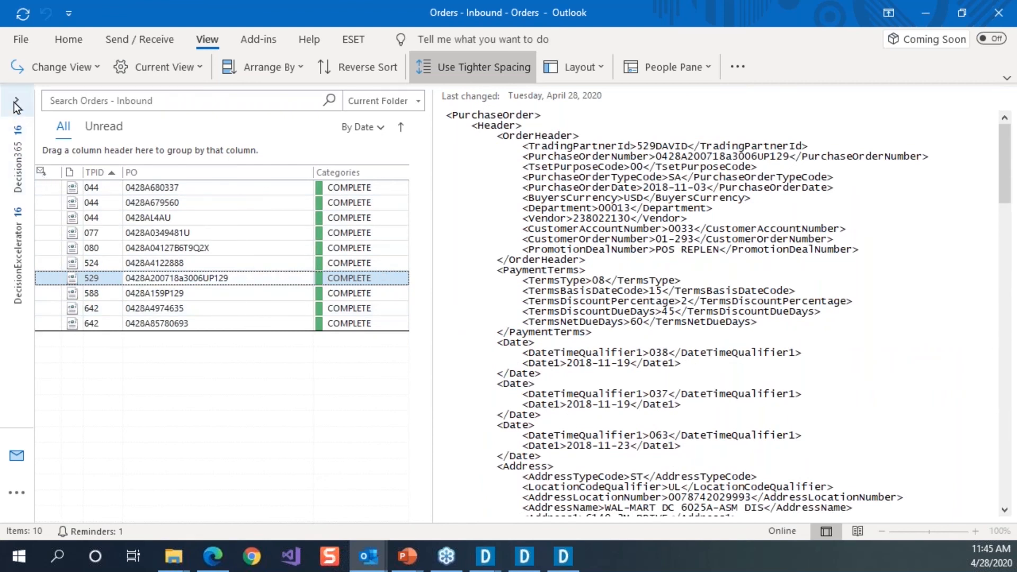
Return to the Decision365 orders with a wide list and open the EDI customer order header from Grainger line 38P086
{"action": "left_click", "coordinate": [19, 170]}
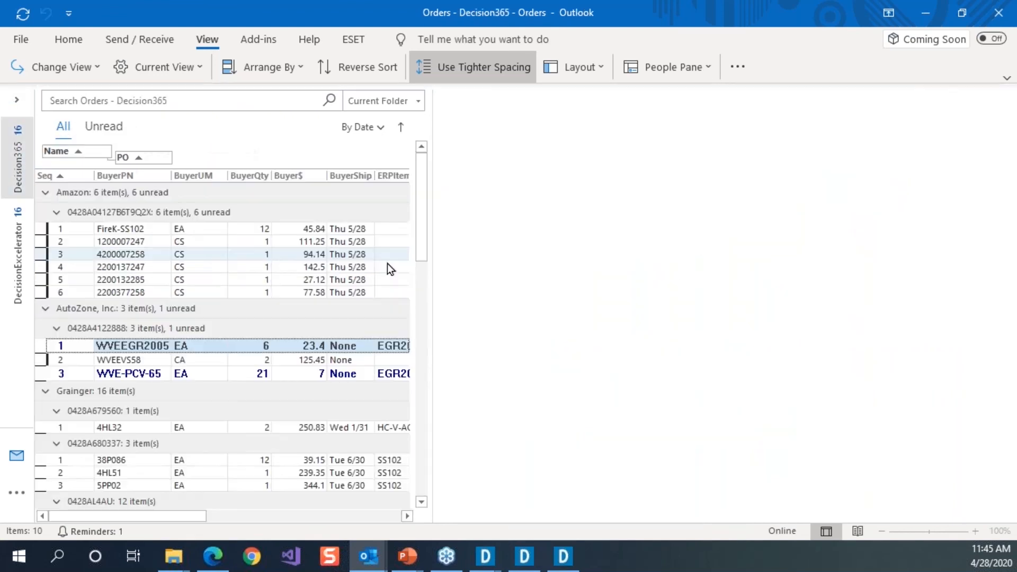
{"action": "left_click_drag", "start_coordinate": [432, 261], "coordinate": [773, 265]}
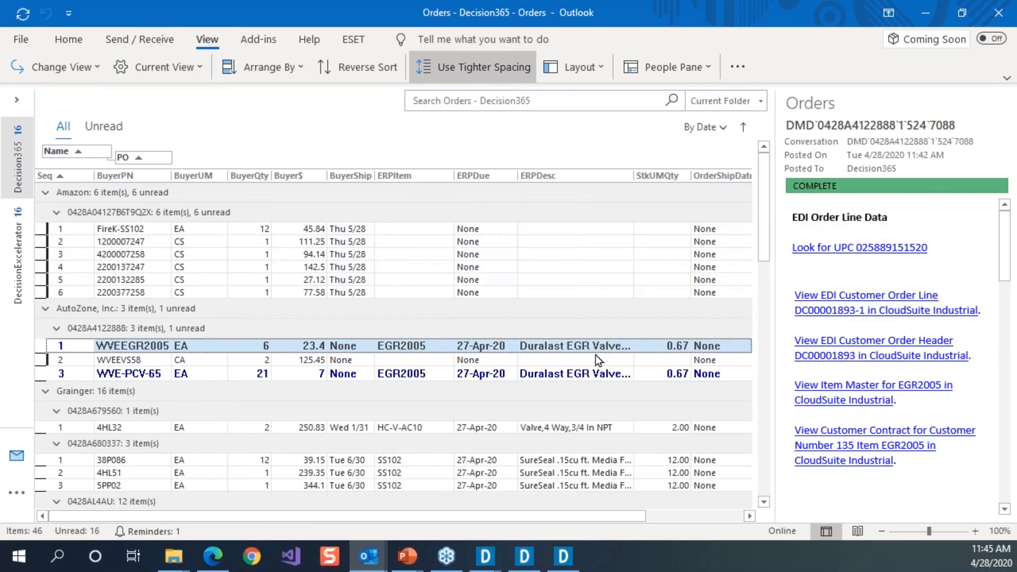
{"action": "left_click", "coordinate": [281, 461]}
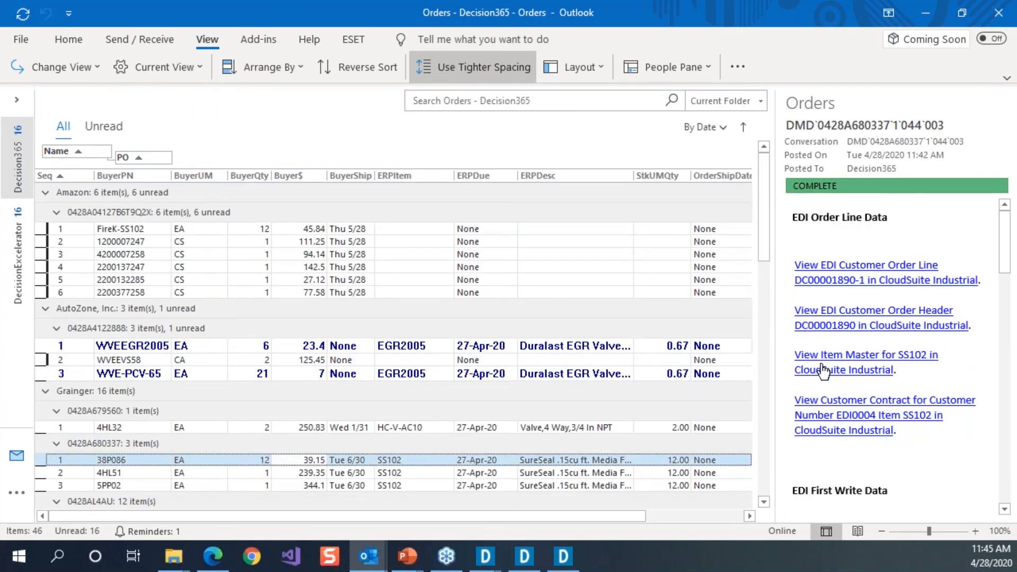
{"action": "left_click", "coordinate": [858, 324]}
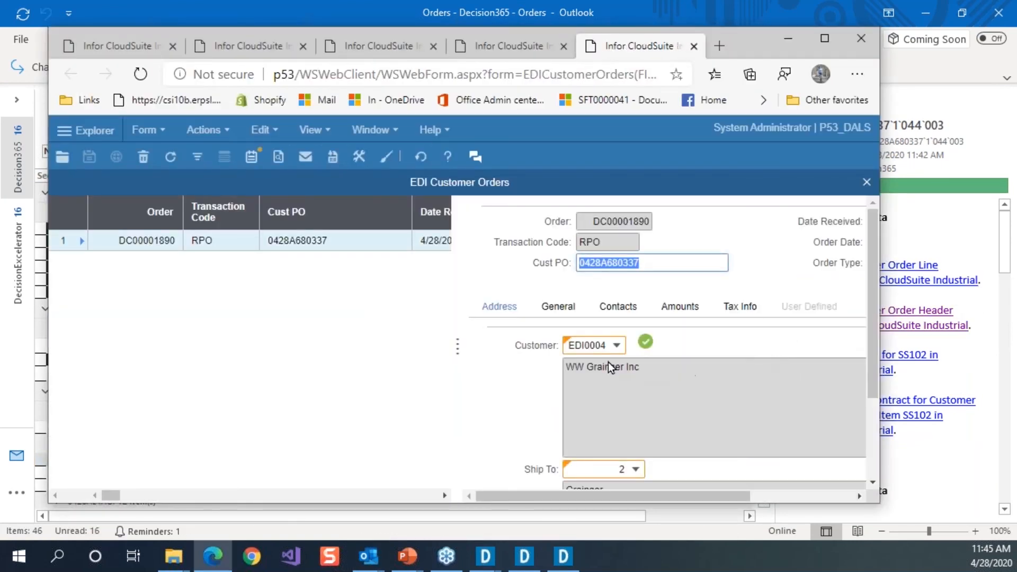
View the contact information and order notes attached to the Grainger EDI customer order
{"action": "left_click", "coordinate": [251, 156]}
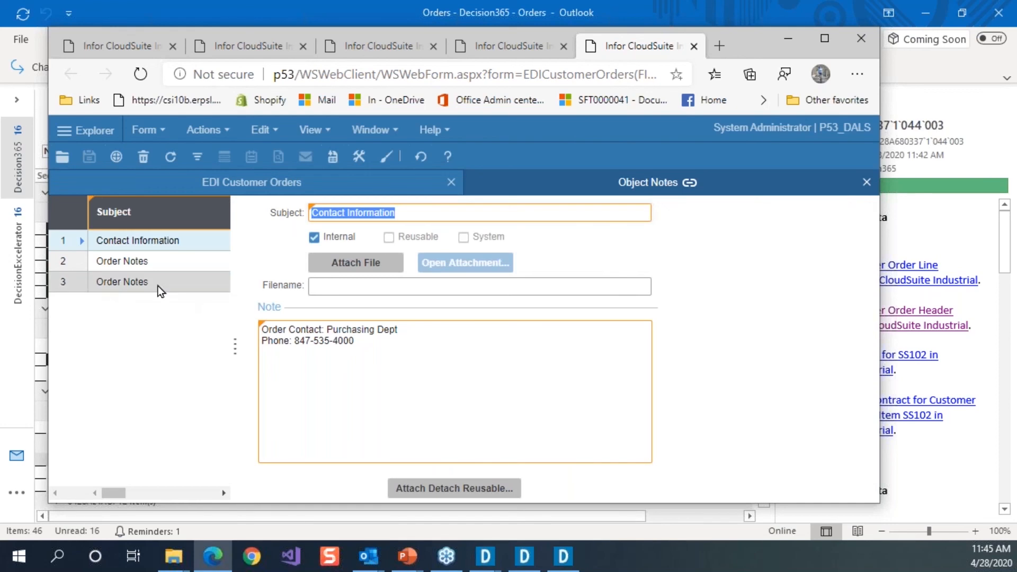
{"action": "left_click", "coordinate": [119, 263]}
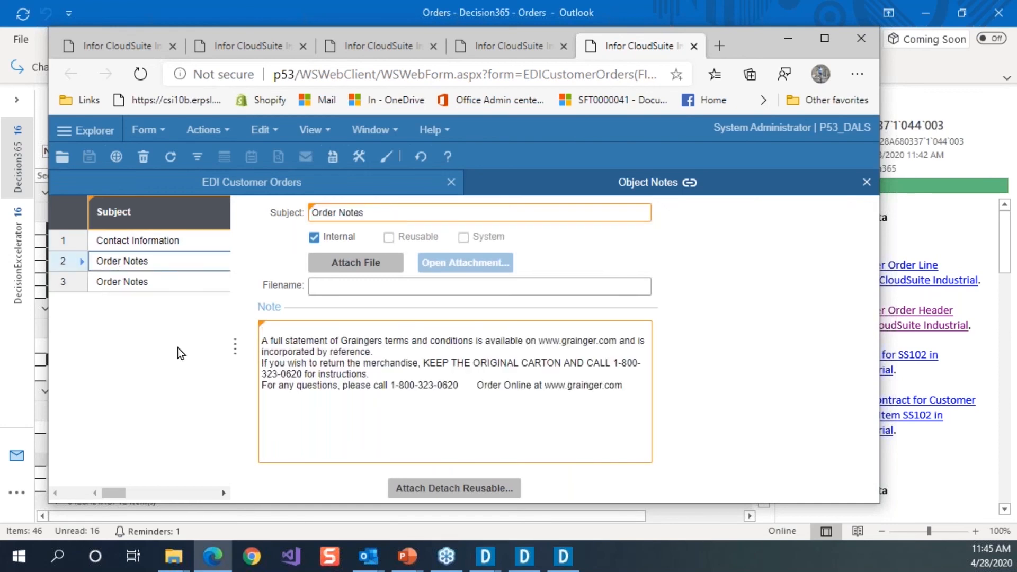